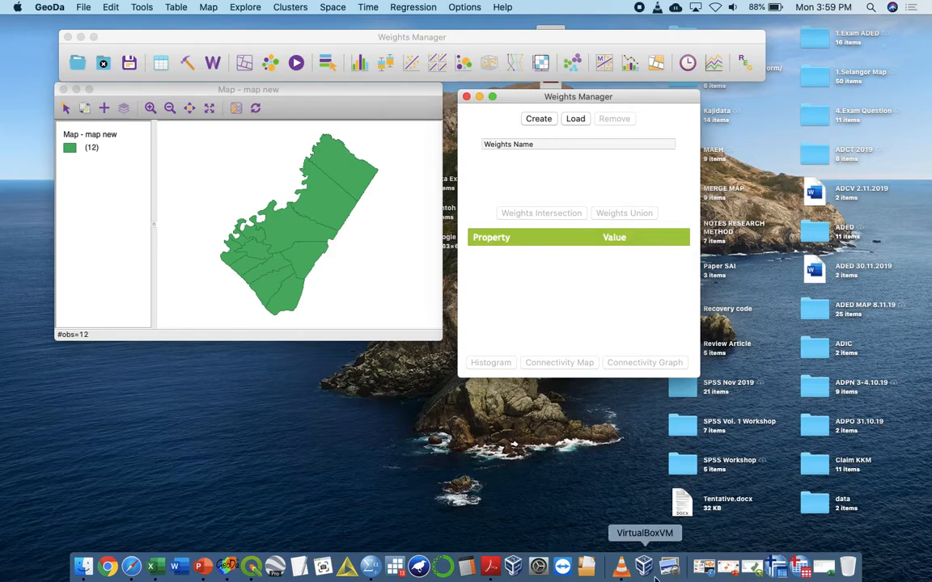
# Start creating a new spatial weights file with fid as the ID variable
pyautogui.click(536, 120)
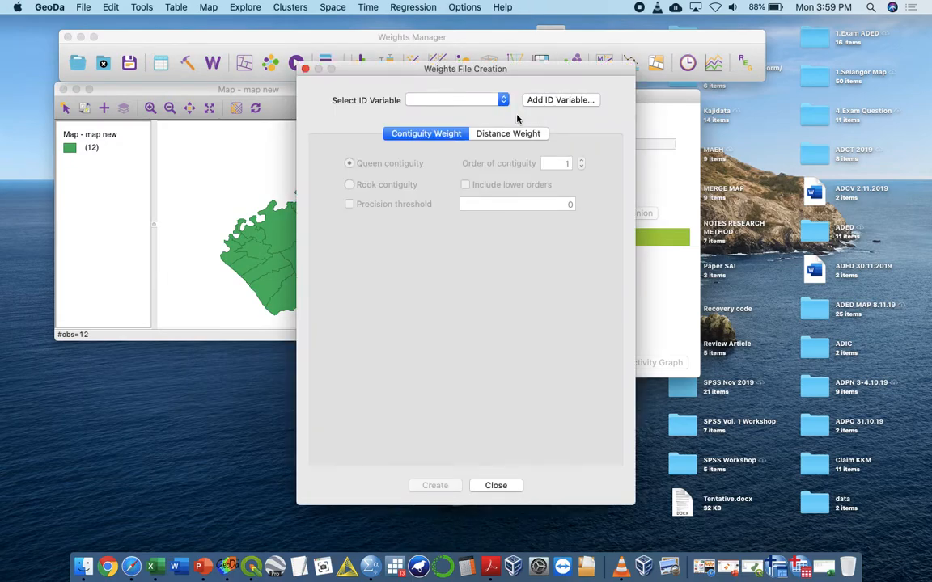
pyautogui.click(448, 100)
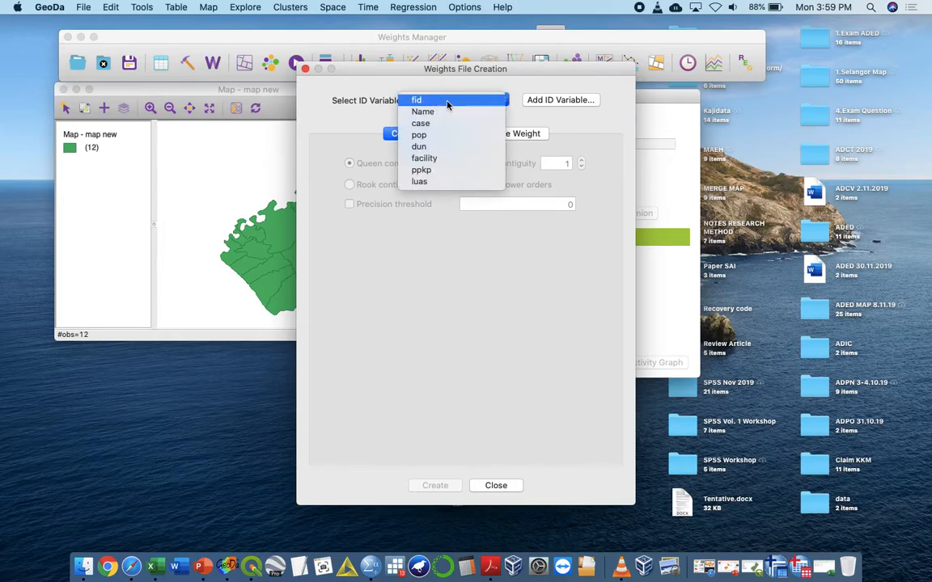
pyautogui.click(447, 100)
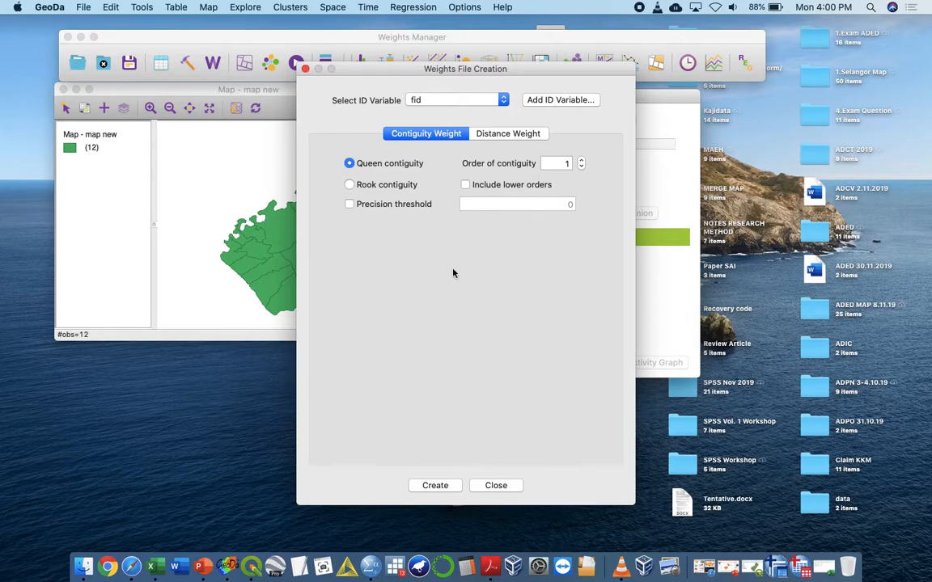
# Try to create first-order queen contiguity weights saved as QUEEN in the map with data folder, without a precision threshold
pyautogui.click(436, 485)
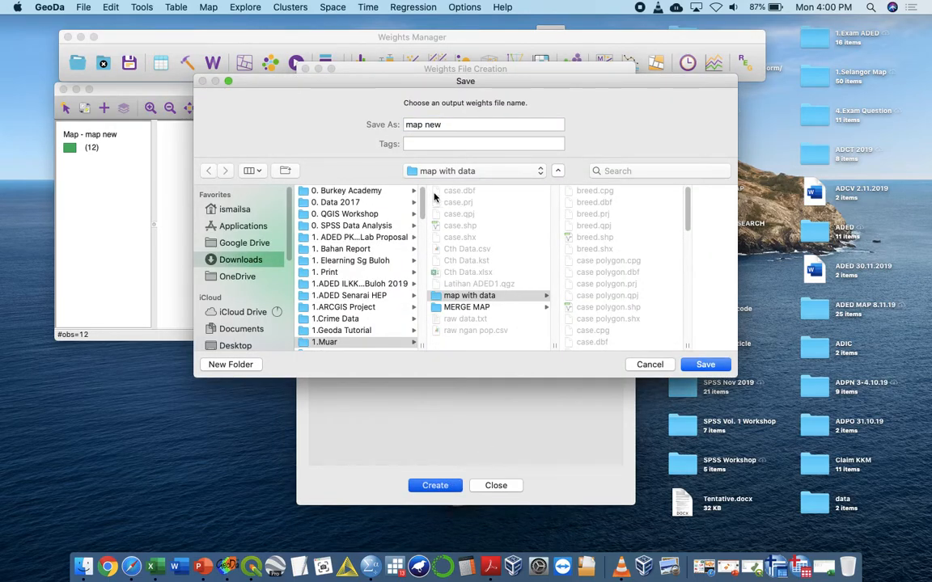
pyautogui.tripleClick(461, 123)
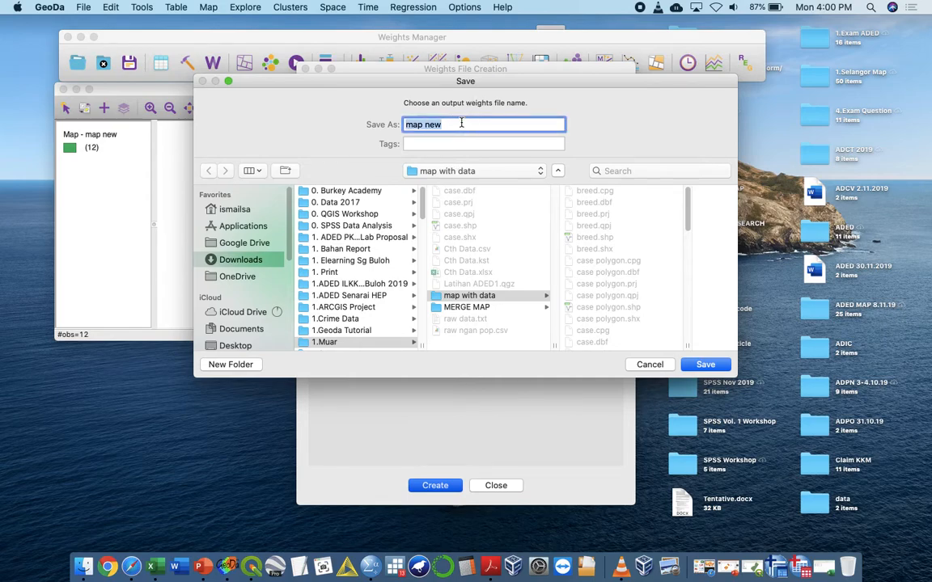
pyautogui.write('QUEEN')
pyautogui.click(709, 366)
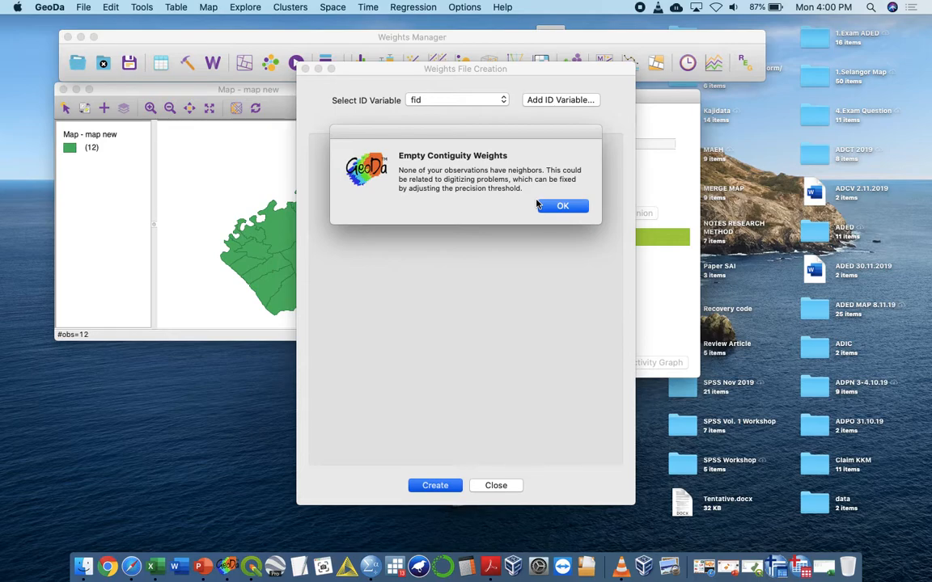
pyautogui.click(558, 205)
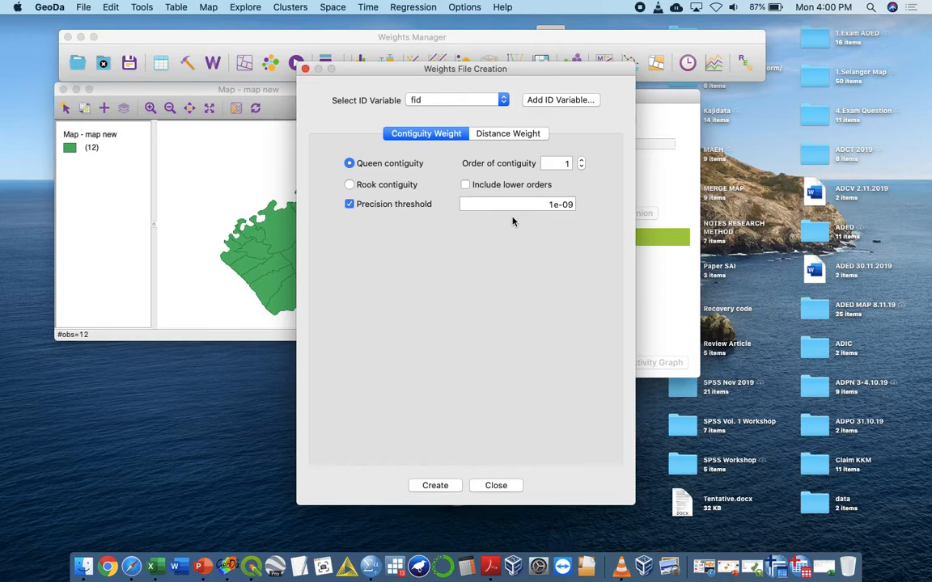
# Set the precision threshold for the queen contiguity weights to 1e-06
pyautogui.moveTo(535, 204); pyautogui.dragTo(624, 205)
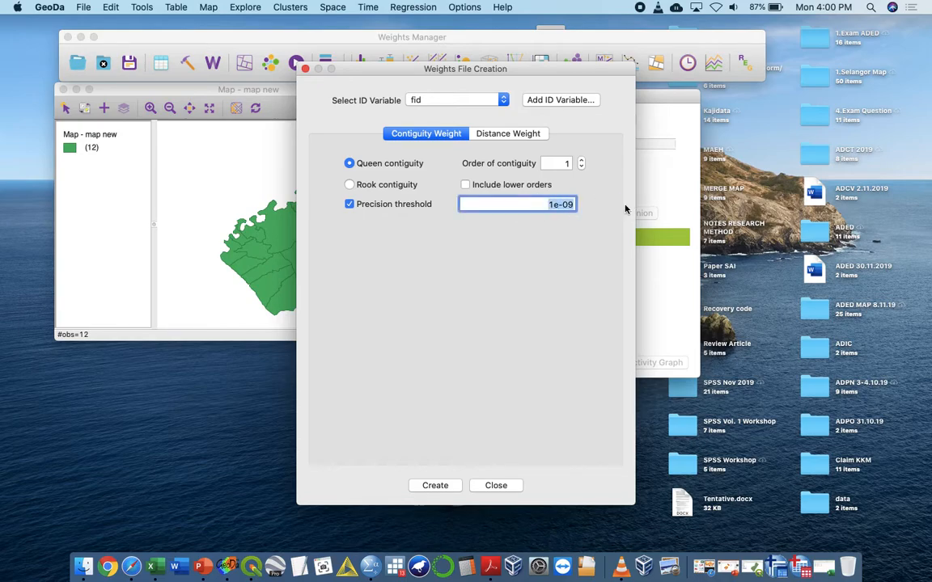
pyautogui.click(569, 204)
pyautogui.press('Right')
pyautogui.press('BackSpace')
pyautogui.write('6')
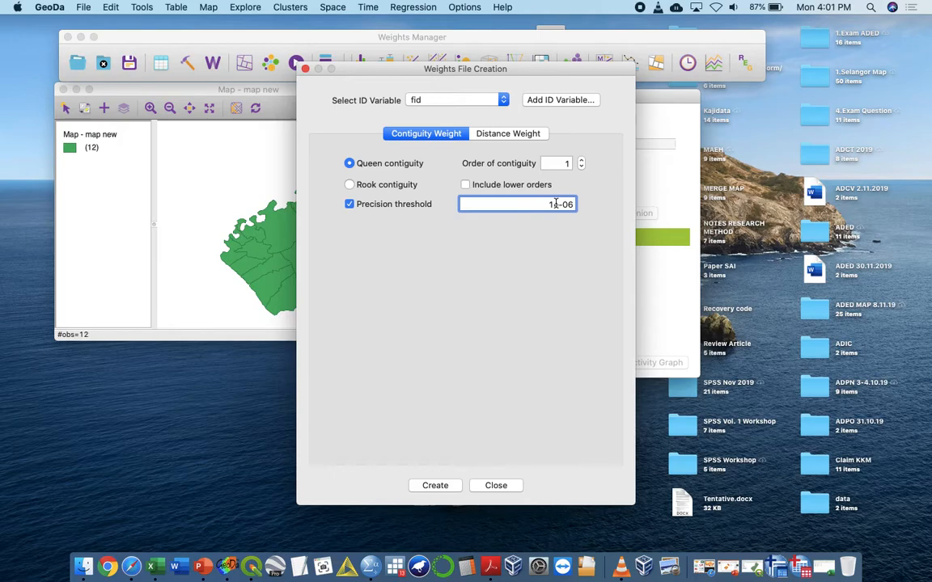
# Create the queen contiguity weights file under the name QUEEN and close the weights file creation dialog
pyautogui.click(435, 485)
pyautogui.moveTo(478, 127); pyautogui.dragTo(389, 128)
pyautogui.write('QUEEN')
pyautogui.press('Return')
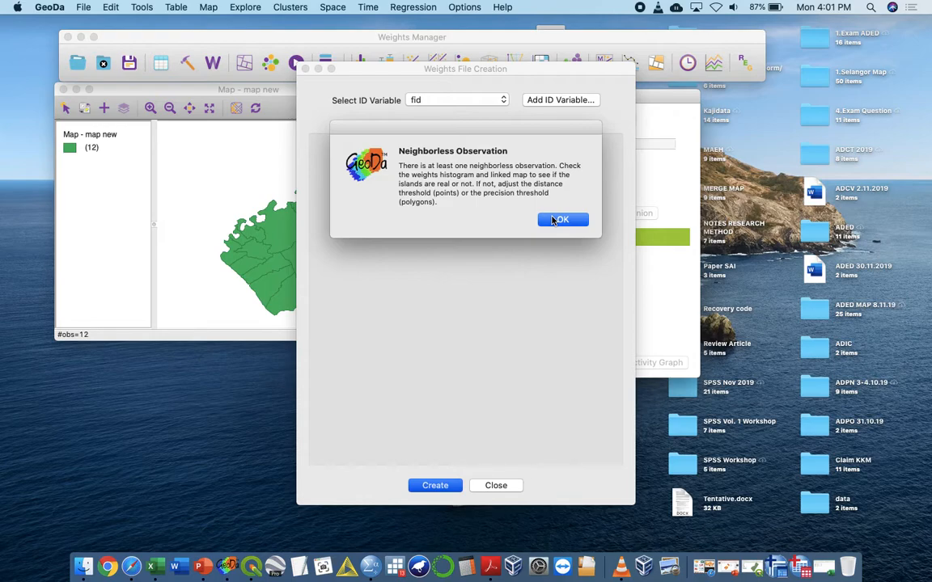
pyautogui.click(552, 220)
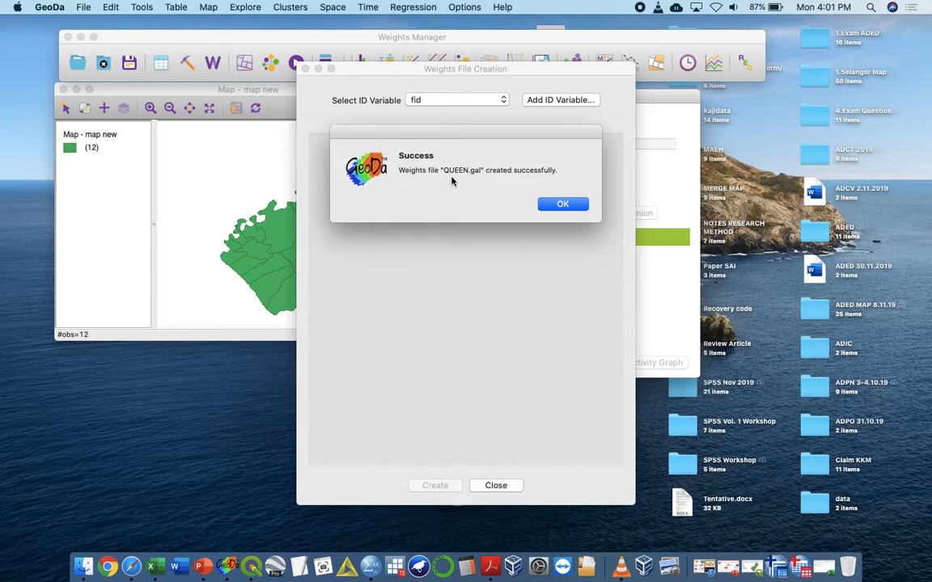
pyautogui.click(554, 205)
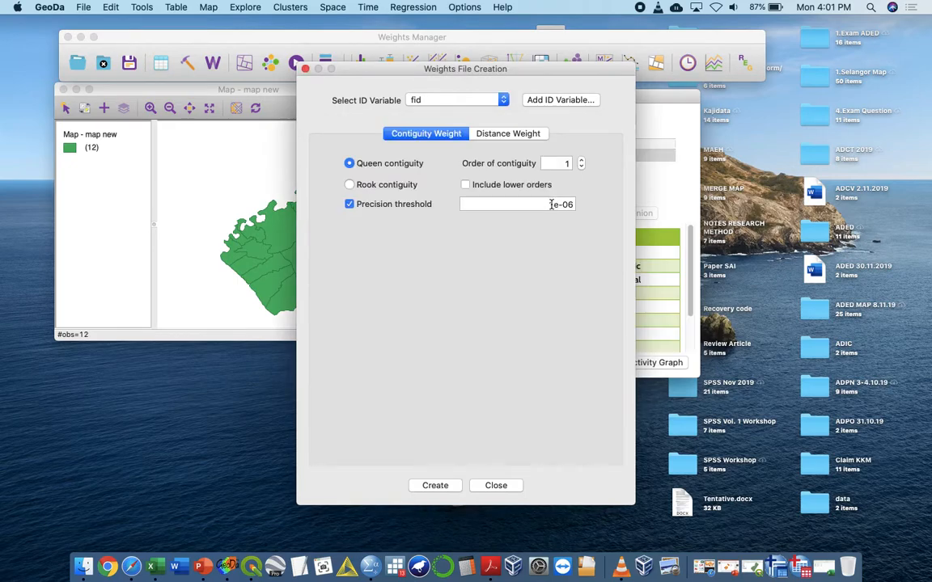
pyautogui.click(494, 486)
# Enlarge the Weights Manager to show all QUEEN properties and open the connectivity histogram beside the map
pyautogui.moveTo(583, 97); pyautogui.dragTo(558, 89)
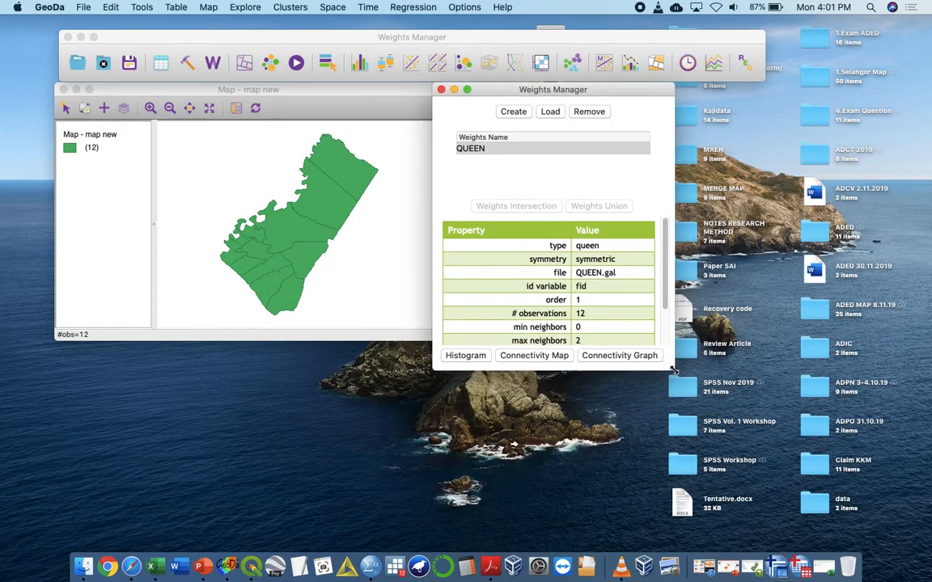
pyautogui.moveTo(673, 370); pyautogui.dragTo(780, 425)
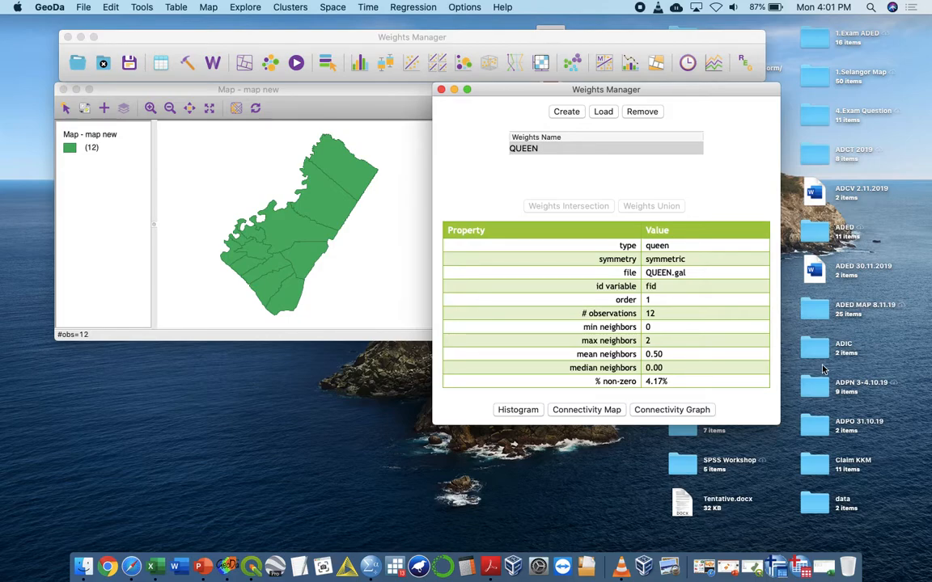
pyautogui.click(521, 410)
pyautogui.moveTo(432, 79); pyautogui.dragTo(759, 95)
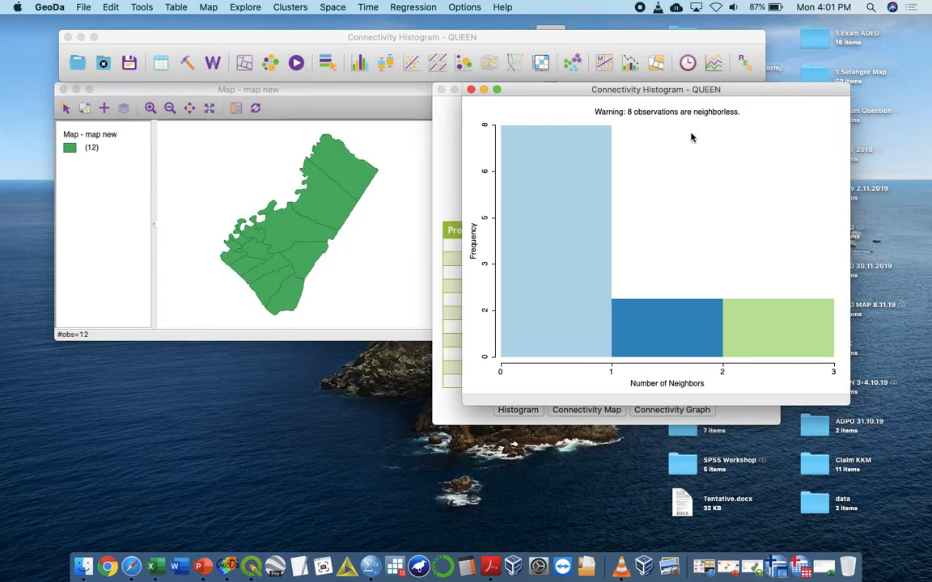
# Examine the areas with zero and one neighbor through the linked histogram and map, and view the QUEEN connectivity map
pyautogui.click(569, 200)
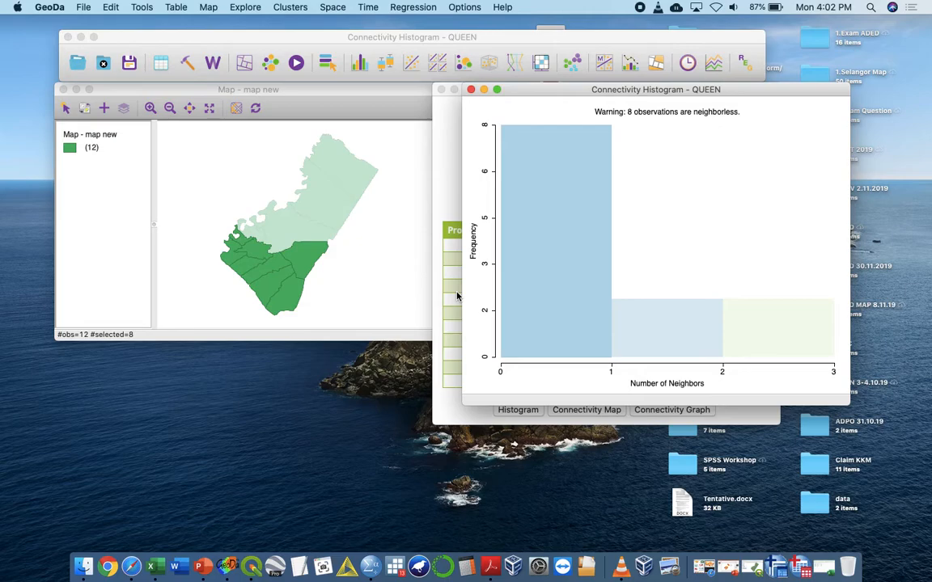
pyautogui.click(293, 261)
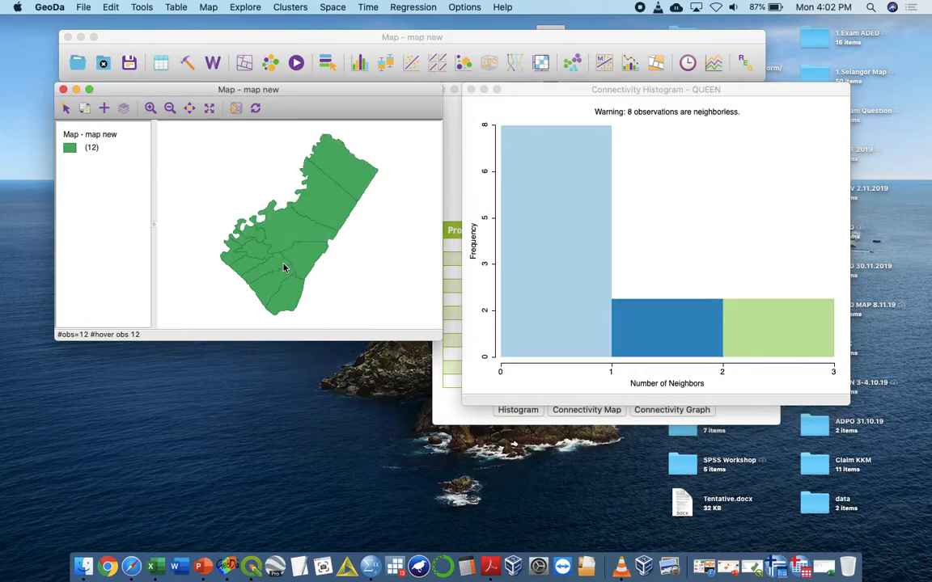
pyautogui.click(297, 260)
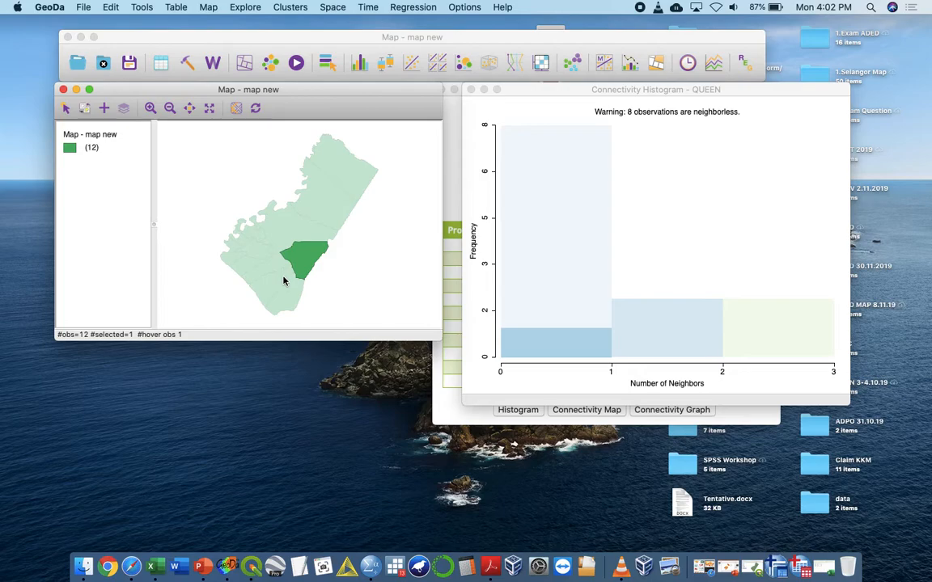
pyautogui.click(659, 325)
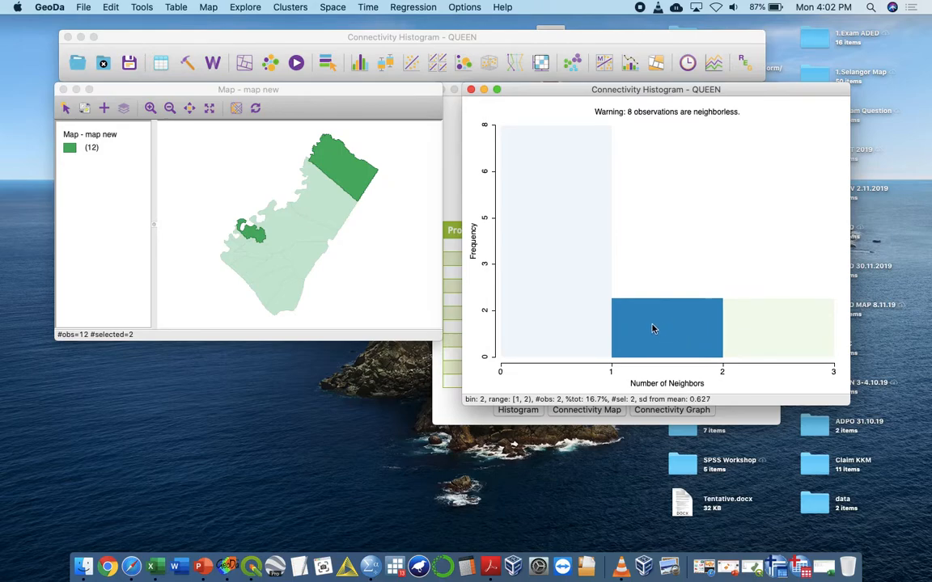
pyautogui.click(470, 90)
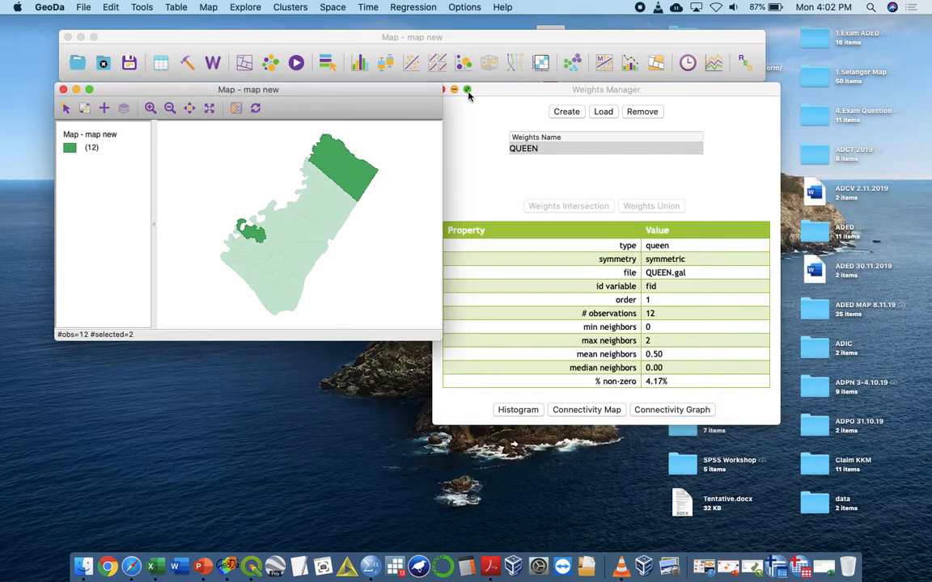
pyautogui.click(587, 411)
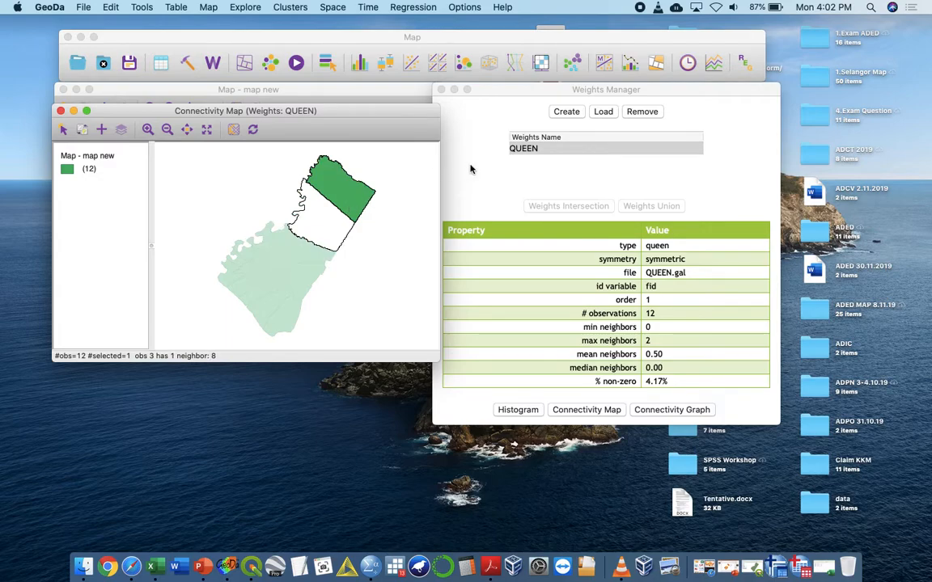
# Remove the QUEEN weights together with the dependent connectivity map view, and close the Weights Manager
pyautogui.click(633, 112)
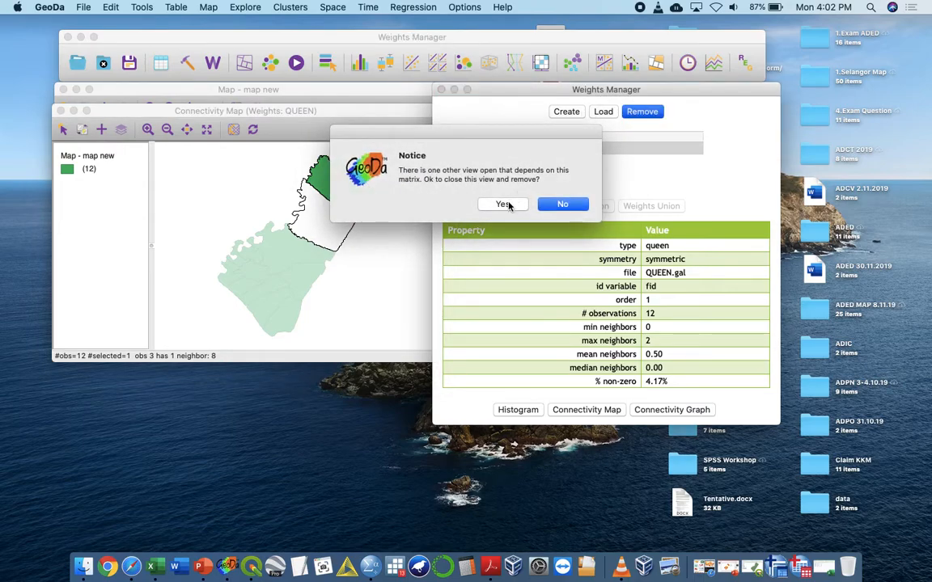
pyautogui.click(501, 204)
pyautogui.click(440, 89)
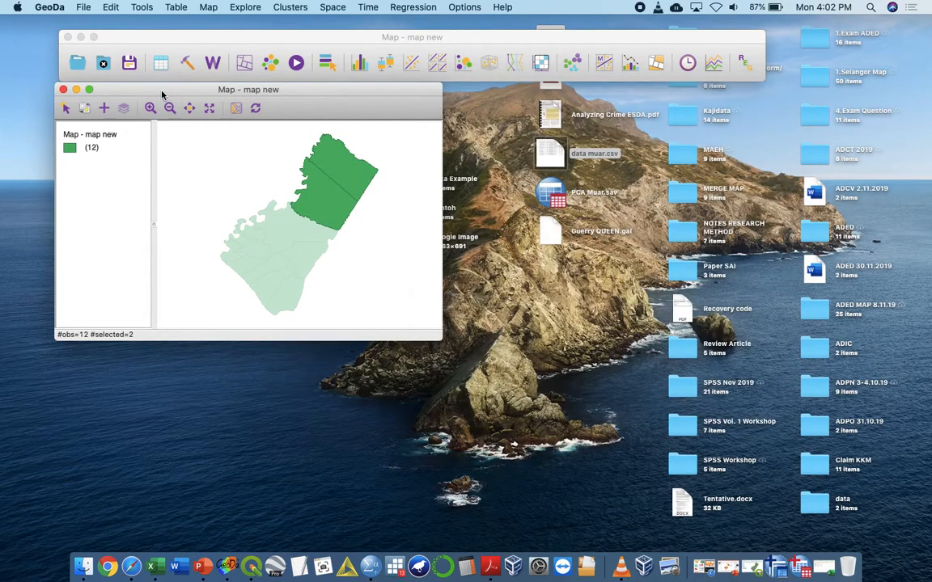
# Close the map new project and open the Guerry sample dataset
pyautogui.click(64, 89)
pyautogui.click(77, 62)
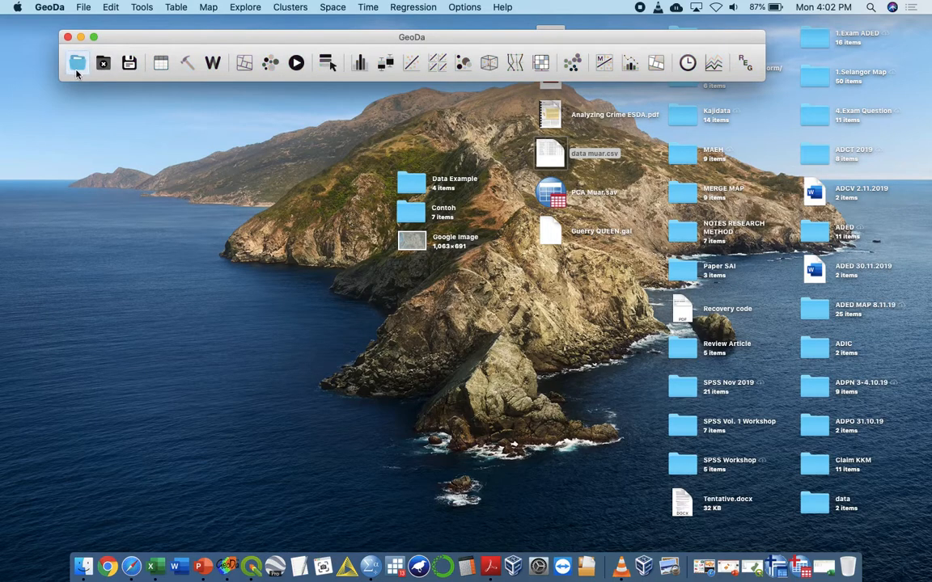
pyautogui.click(468, 262)
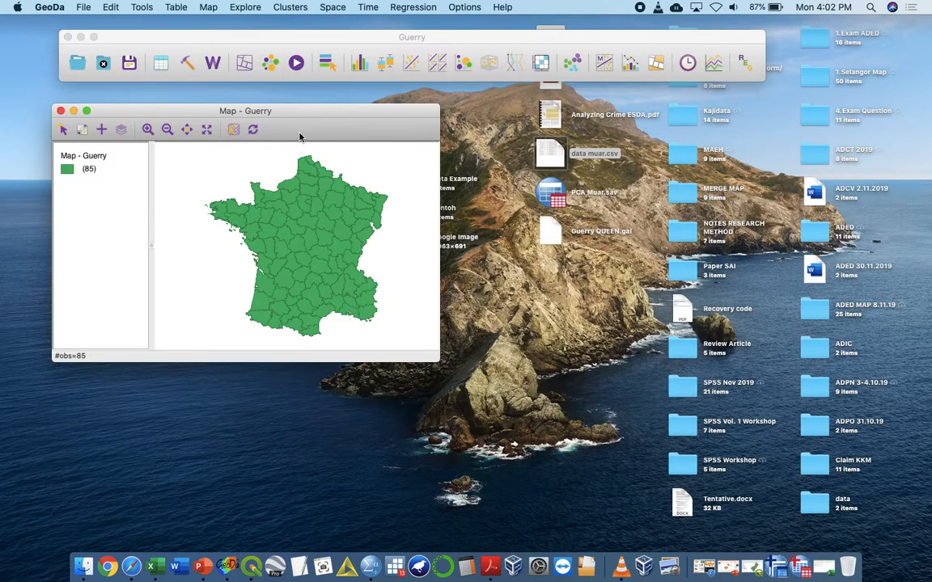
# Start a new weights file for the Guerry map with CODE_DE as the ID variable
pyautogui.click(213, 62)
pyautogui.click(194, 90)
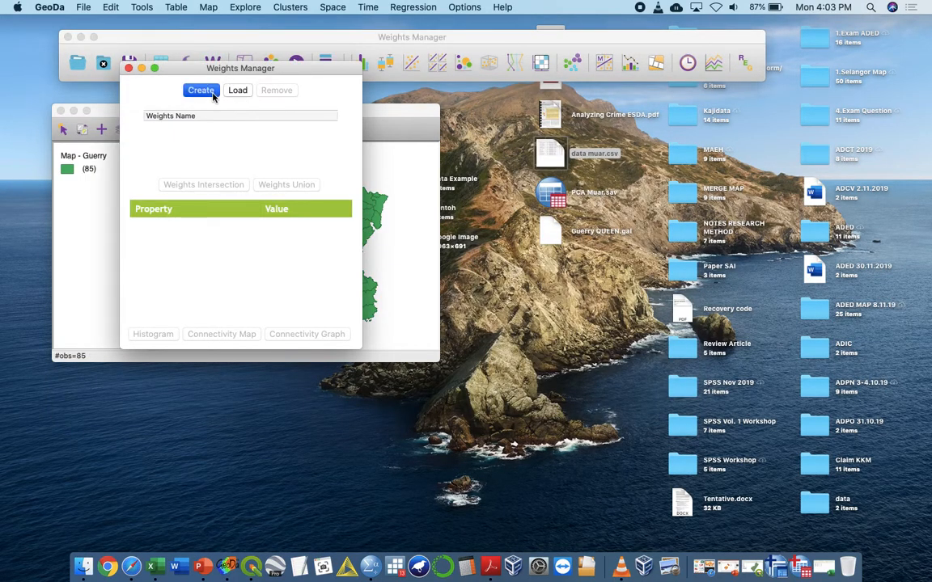
pyautogui.click(499, 105)
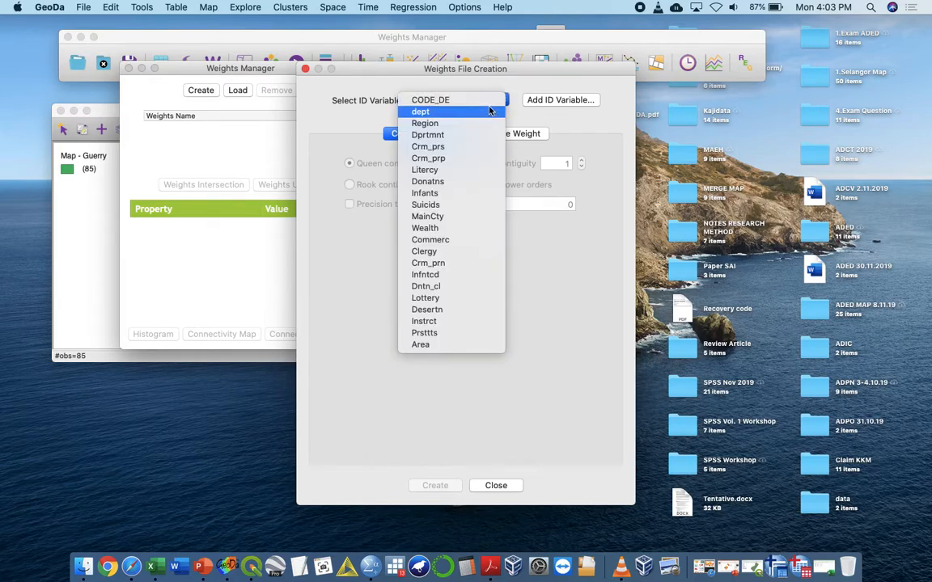
pyautogui.click(441, 96)
# Create the queen contiguity weights on the Desktop, replacing the existing Guerry QUEEN.gal file
pyautogui.click(436, 484)
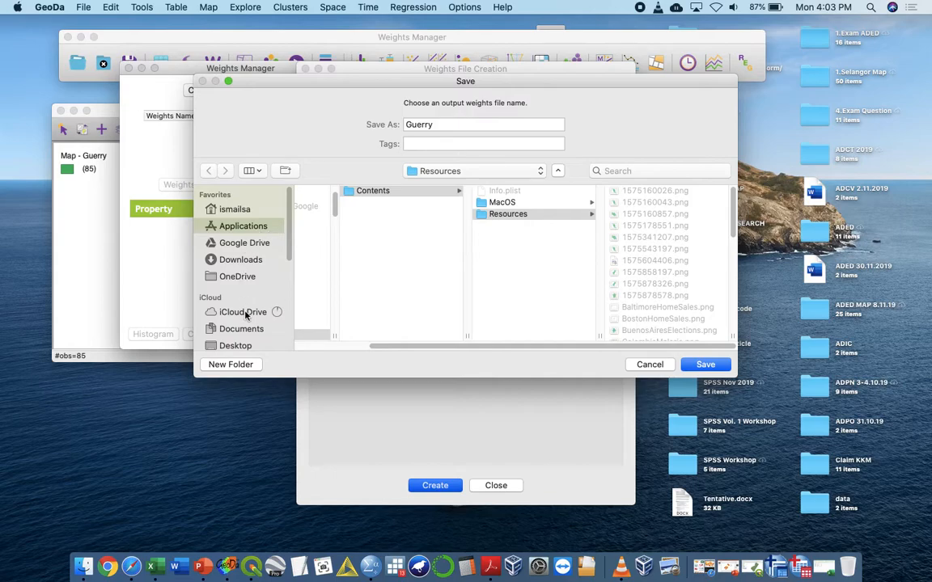
pyautogui.click(243, 345)
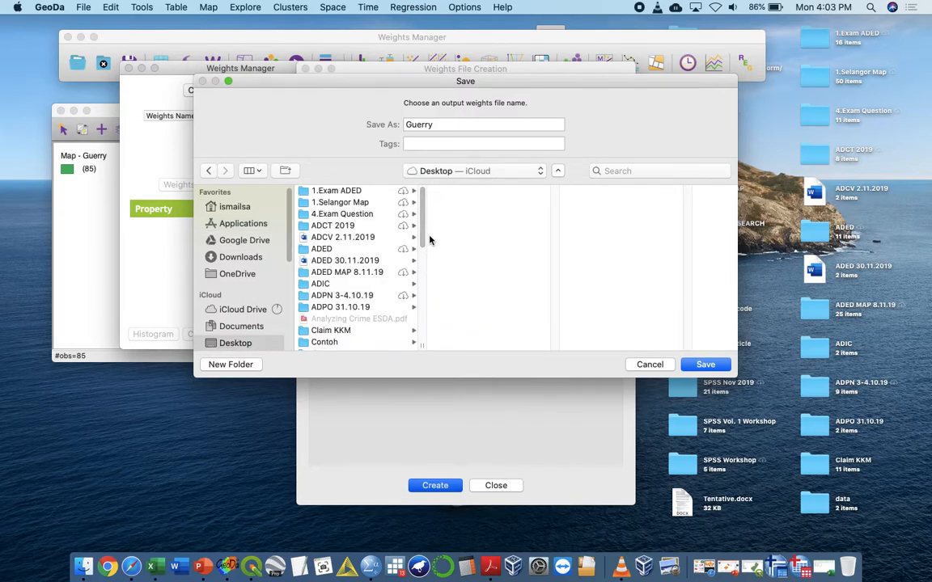
pyautogui.moveTo(421, 233); pyautogui.dragTo(417, 352)
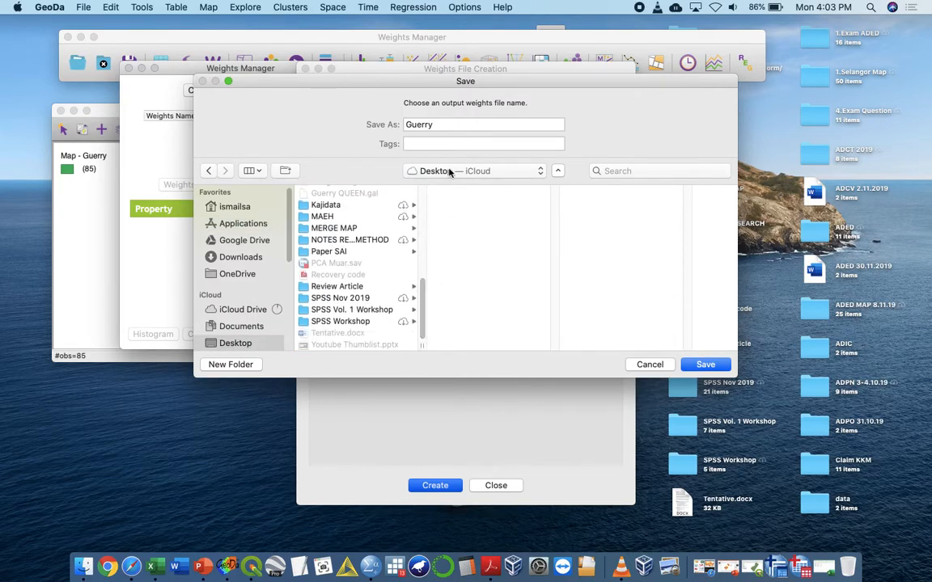
pyautogui.click(360, 193)
pyautogui.click(705, 364)
pyautogui.click(558, 161)
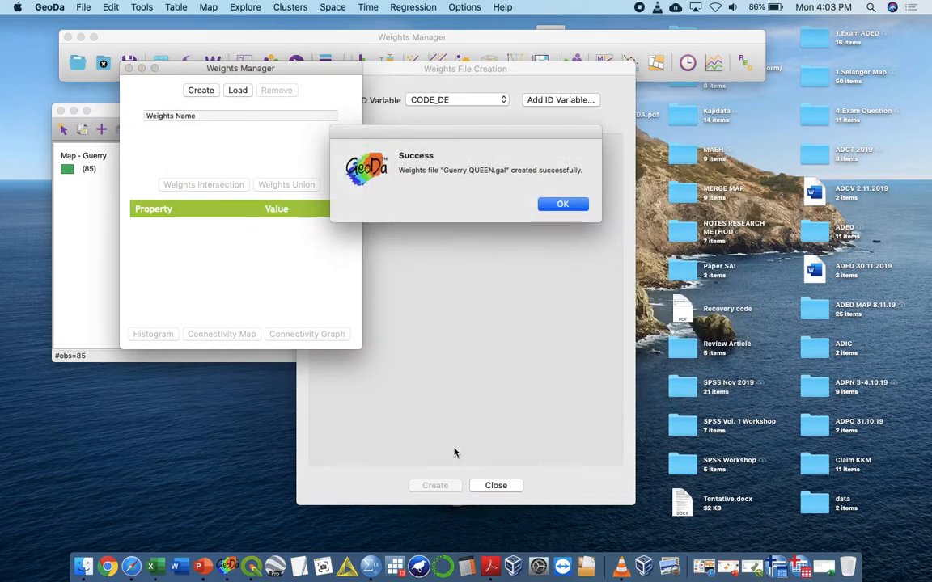
pyautogui.click(561, 201)
# Open the Guerry QUEEN connectivity histogram, arrange the windows so the map is uncovered, and close the weights file creation dialog
pyautogui.click(170, 334)
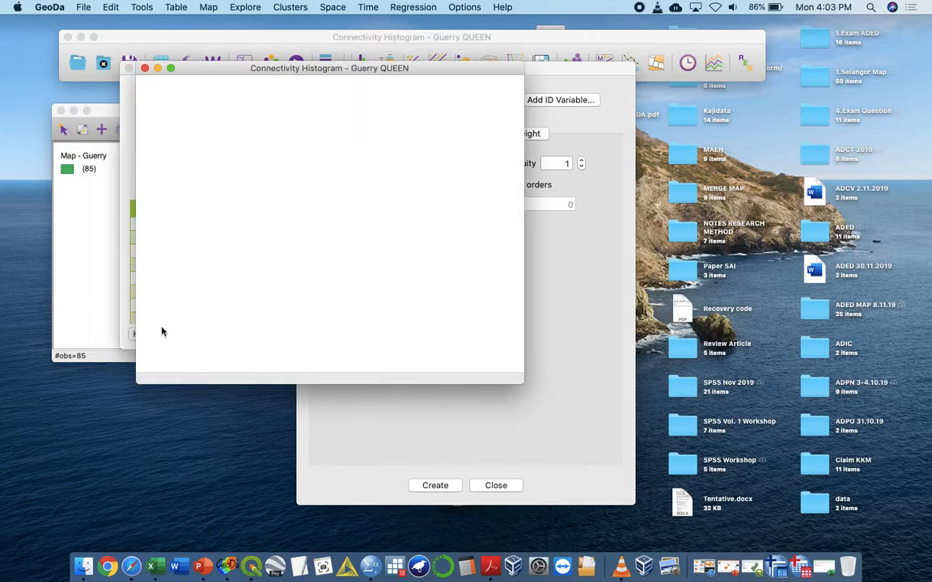
pyautogui.moveTo(320, 77); pyautogui.dragTo(694, 78)
pyautogui.moveTo(277, 70); pyautogui.dragTo(547, 219)
pyautogui.click(368, 87)
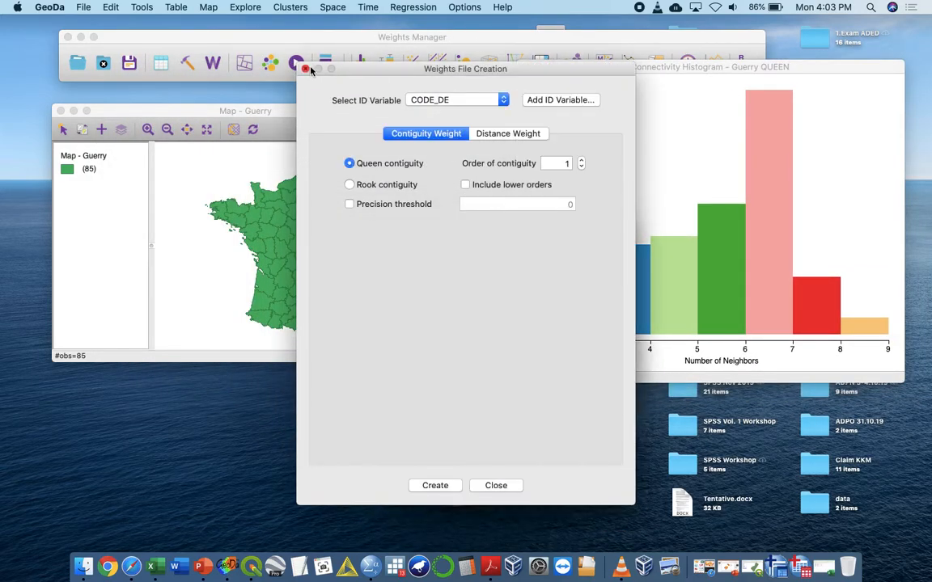
pyautogui.click(306, 70)
# Examine the departments with six neighbors via the histogram, and select a single western department on the Guerry map
pyautogui.click(753, 220)
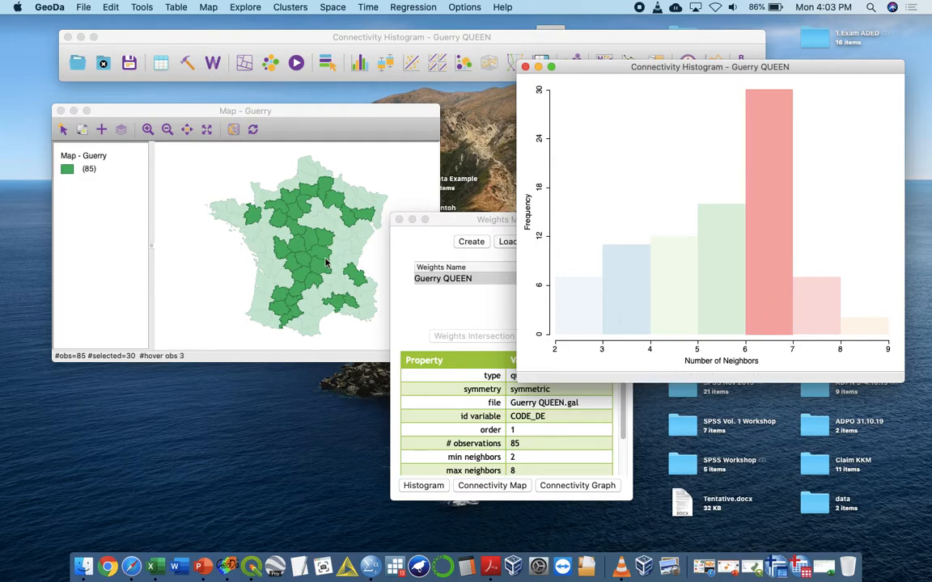
pyautogui.click(271, 249)
pyautogui.click(271, 234)
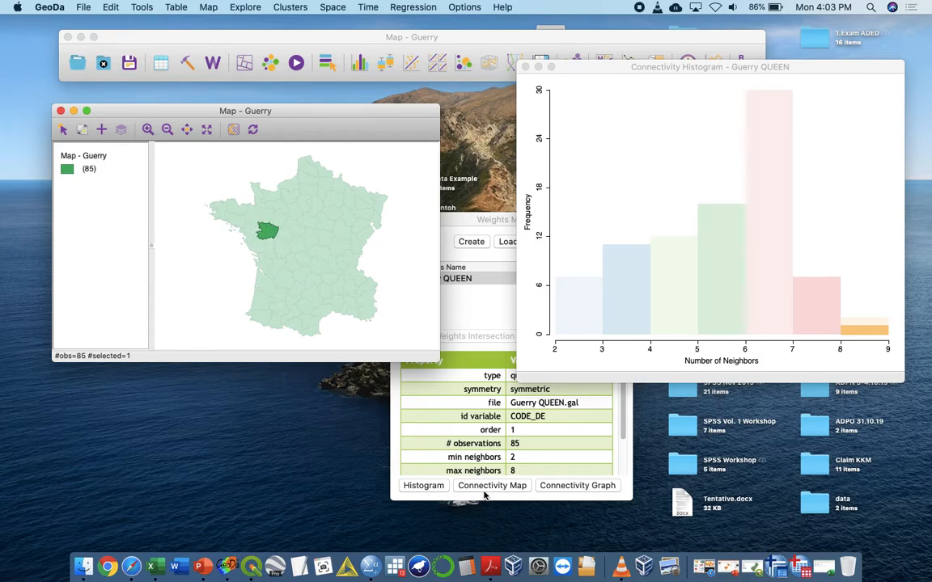
# Examine the departments' neighbors in the Guerry QUEEN connectivity map, and close the connectivity views and the Weights Manager
pyautogui.click(437, 444)
pyautogui.click(281, 234)
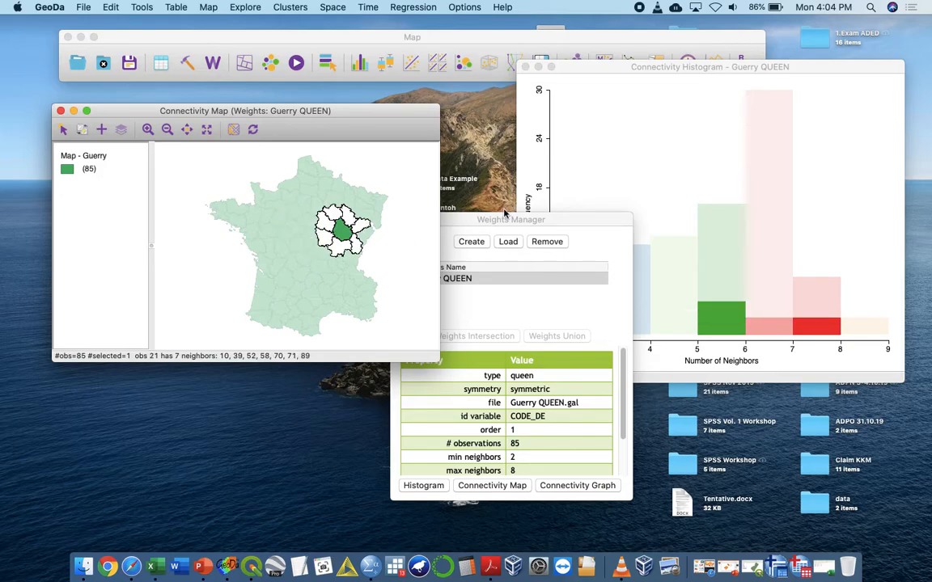
pyautogui.click(400, 219)
pyautogui.click(399, 220)
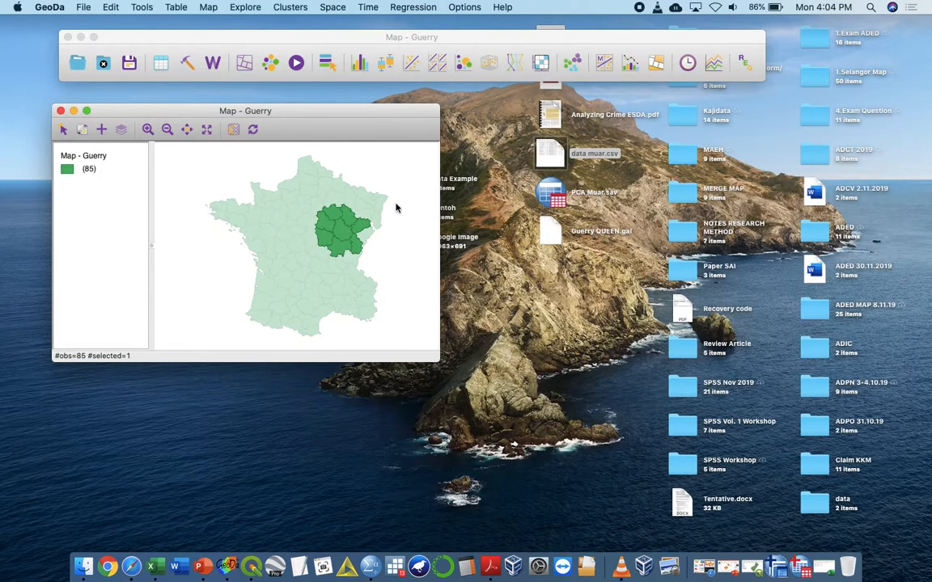
# Close the Guerry project and open the recent "map new" dataset
pyautogui.click(60, 111)
pyautogui.click(100, 64)
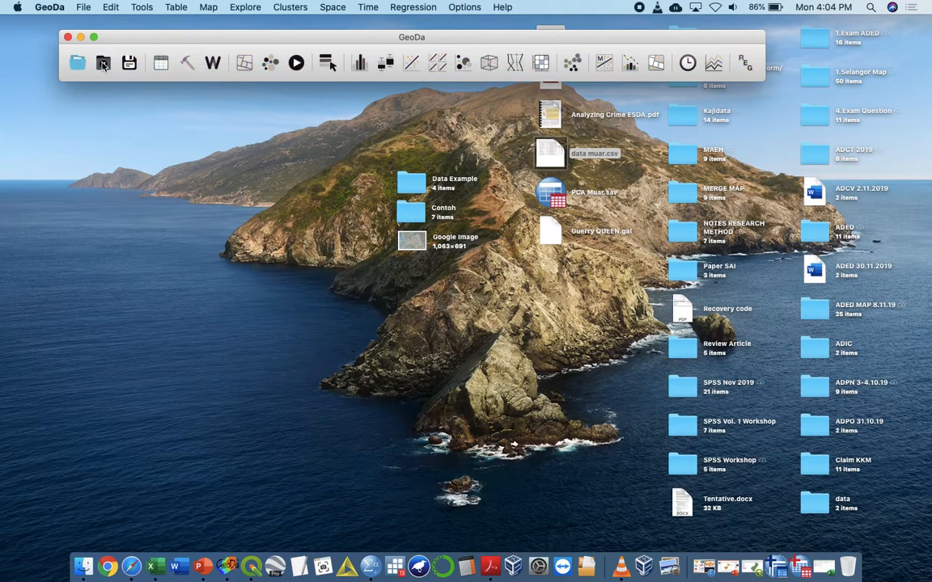
pyautogui.click(78, 64)
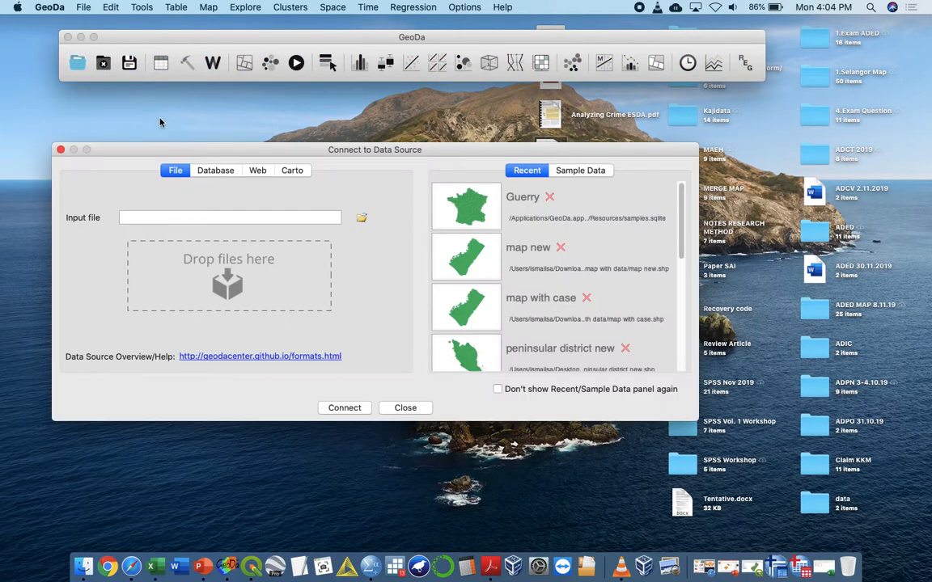
pyautogui.click(469, 242)
# Start a new weights file for the "map new" layer with fid as the ID variable
pyautogui.click(187, 63)
pyautogui.click(201, 89)
pyautogui.click(457, 100)
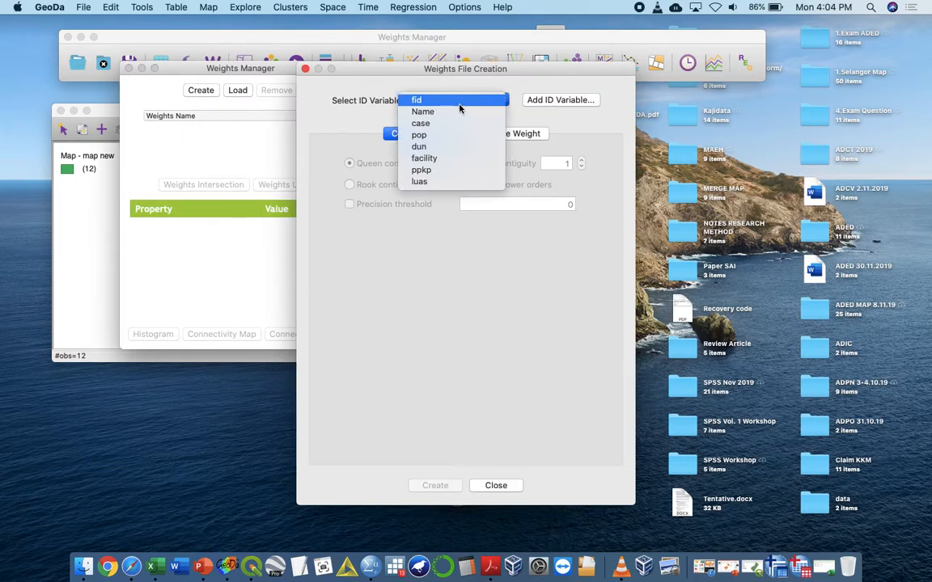
pyautogui.click(459, 102)
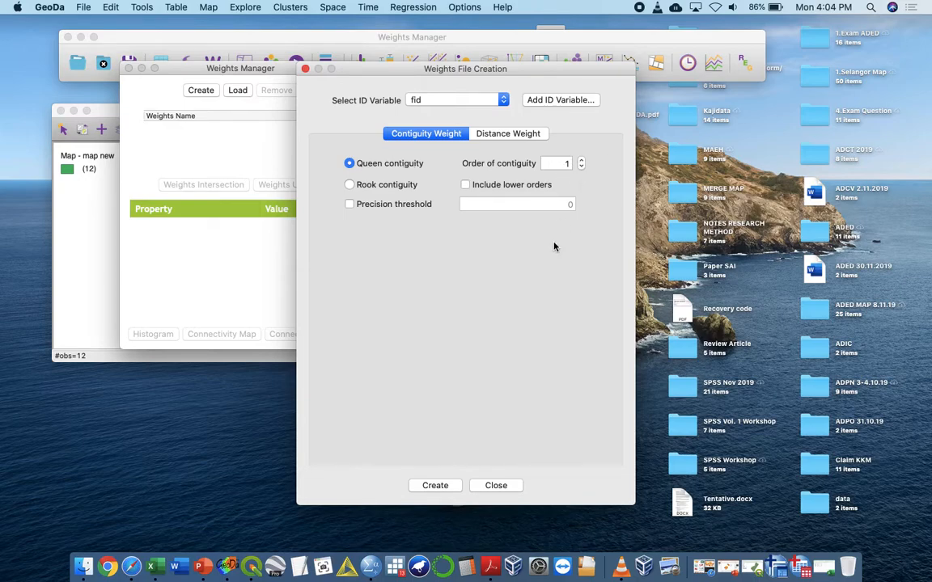
# Try to create first-order queen contiguity weights in the "map with data" folder under the name QUEEN
pyautogui.click(428, 487)
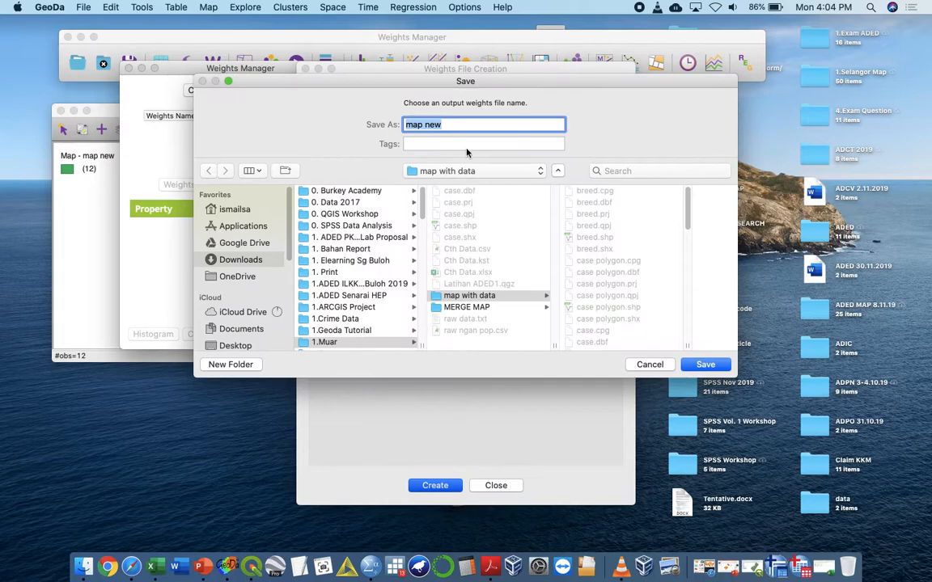
pyautogui.write('QUEEN')
pyautogui.press('Return')
pyautogui.click(556, 160)
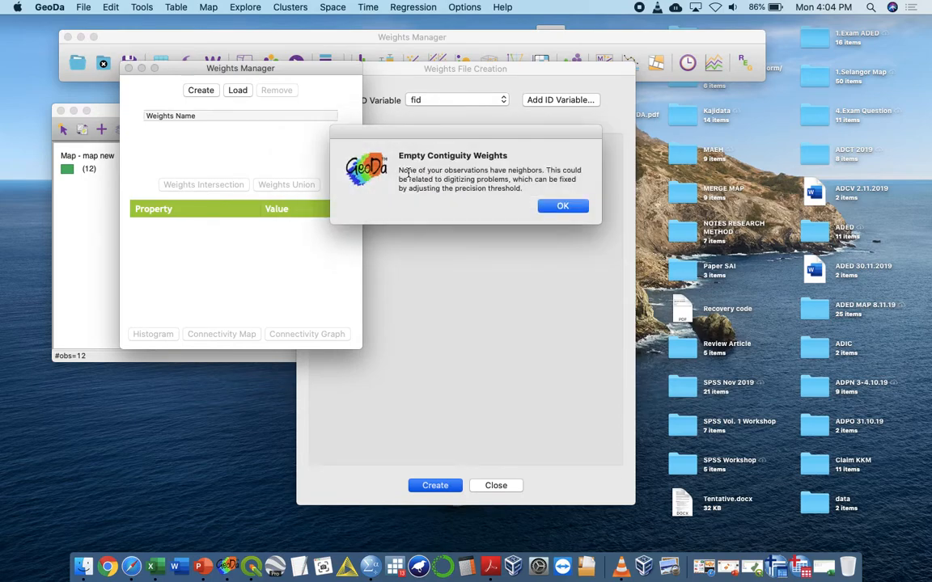
pyautogui.moveTo(420, 170); pyautogui.dragTo(524, 189)
pyautogui.click(550, 204)
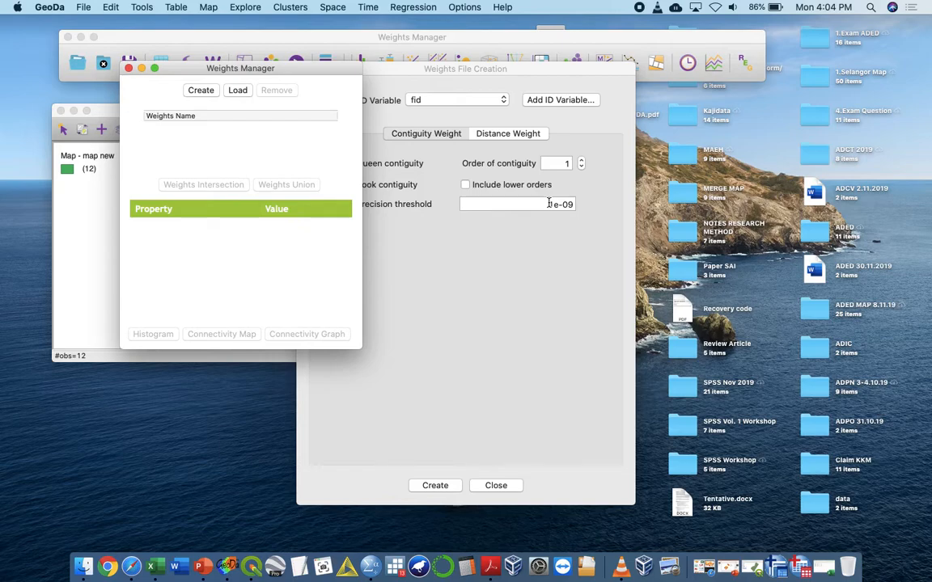
# Set the precision threshold for the queen contiguity weights to 1e-07
pyautogui.click(568, 204)
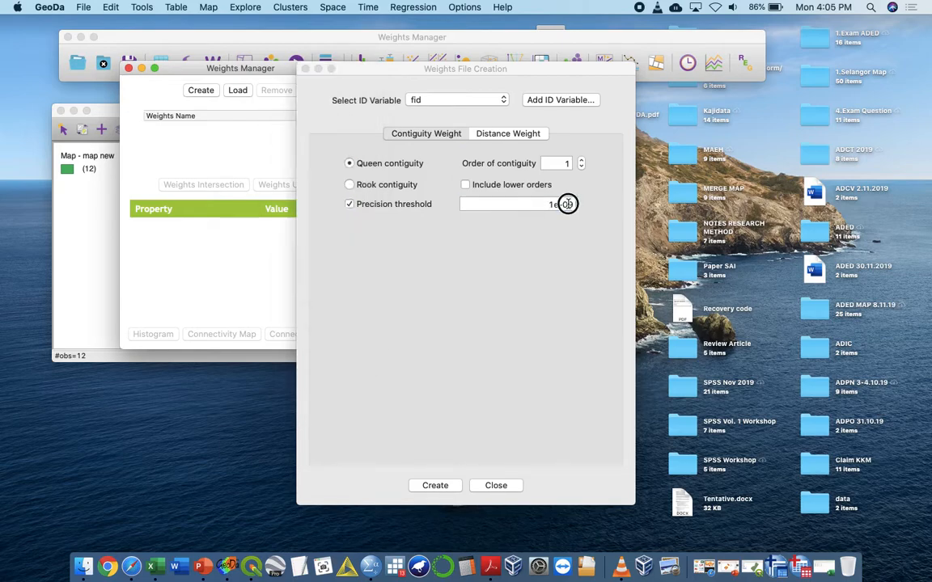
pyautogui.doubleClick(577, 205)
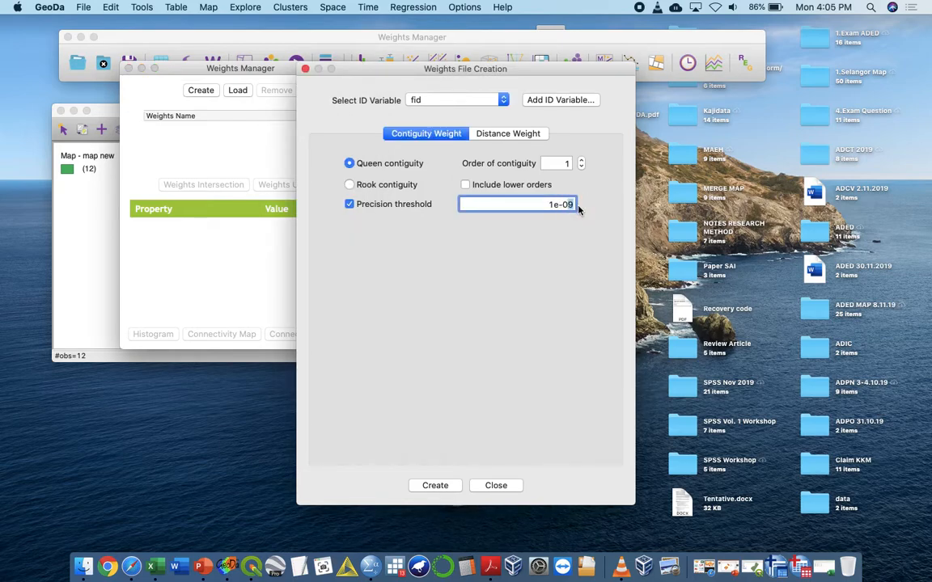
pyautogui.write('07')
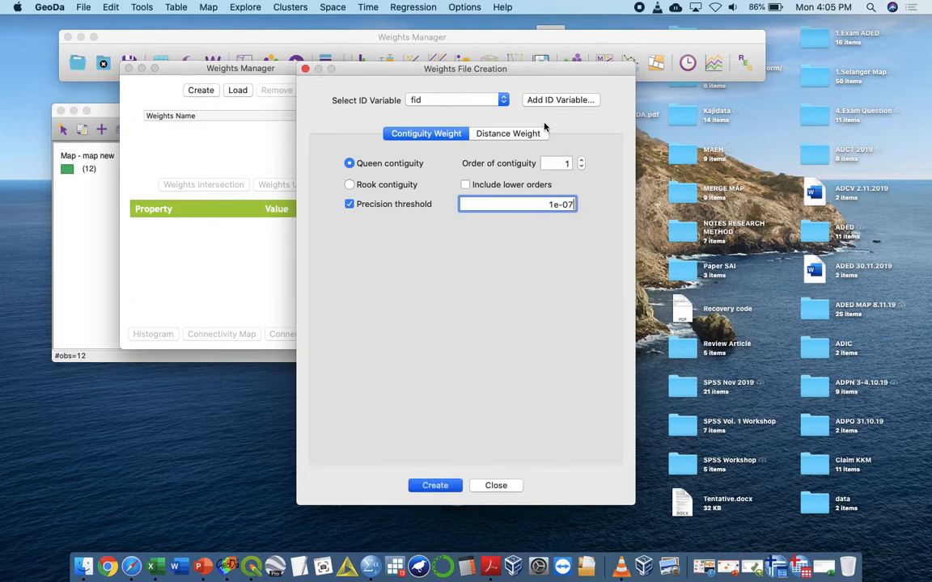
# Create the queen contiguity weights with the adjusted threshold, saving them as QUEEN in the "map with data" folder
pyautogui.click(435, 485)
pyautogui.write('QUEEN')
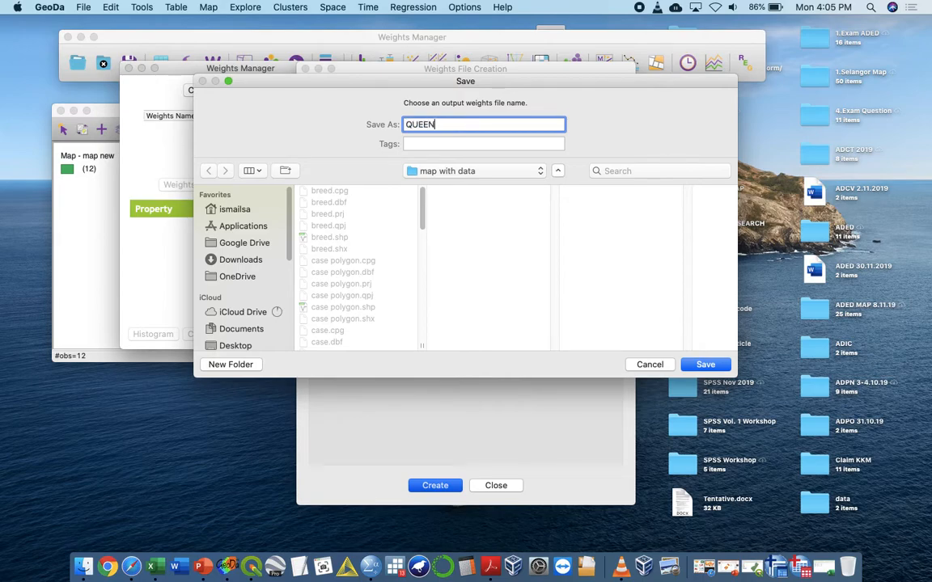
pyautogui.press('Return')
pyautogui.click(550, 162)
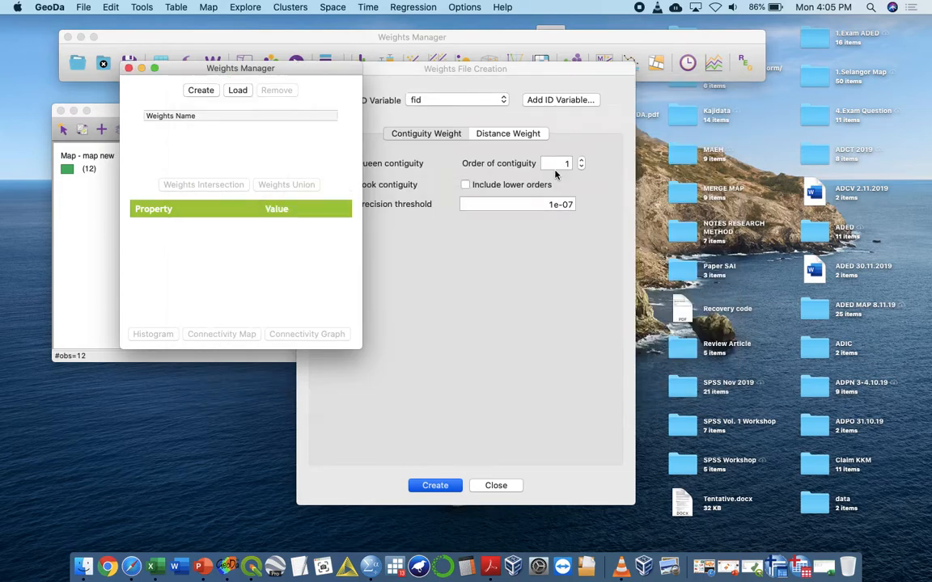
pyautogui.click(551, 220)
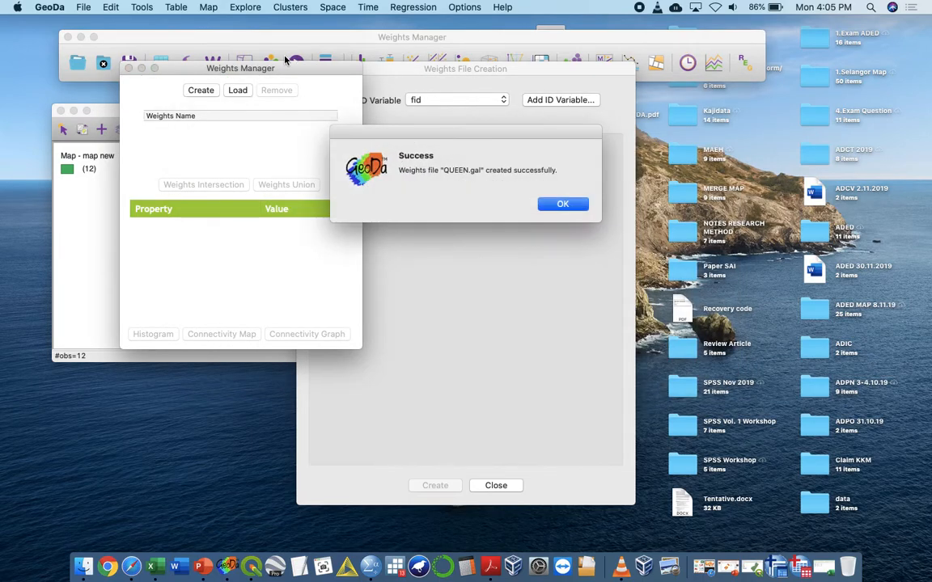
pyautogui.press('Return')
# Move the weights windows off the map and examine each area's neighbors in the QUEEN connectivity map
pyautogui.moveTo(302, 70); pyautogui.dragTo(603, 66)
pyautogui.moveTo(381, 67); pyautogui.dragTo(520, 74)
pyautogui.click(522, 63)
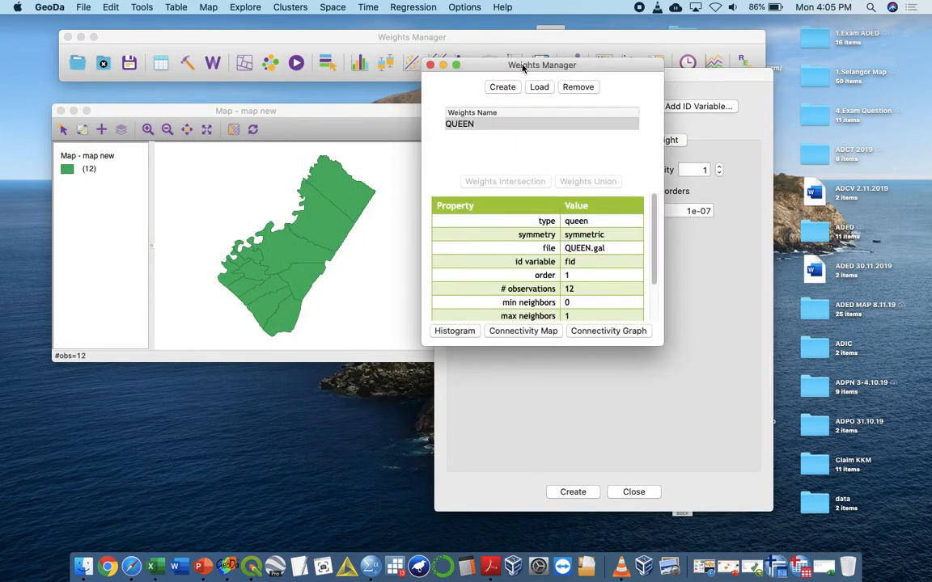
pyautogui.click(522, 333)
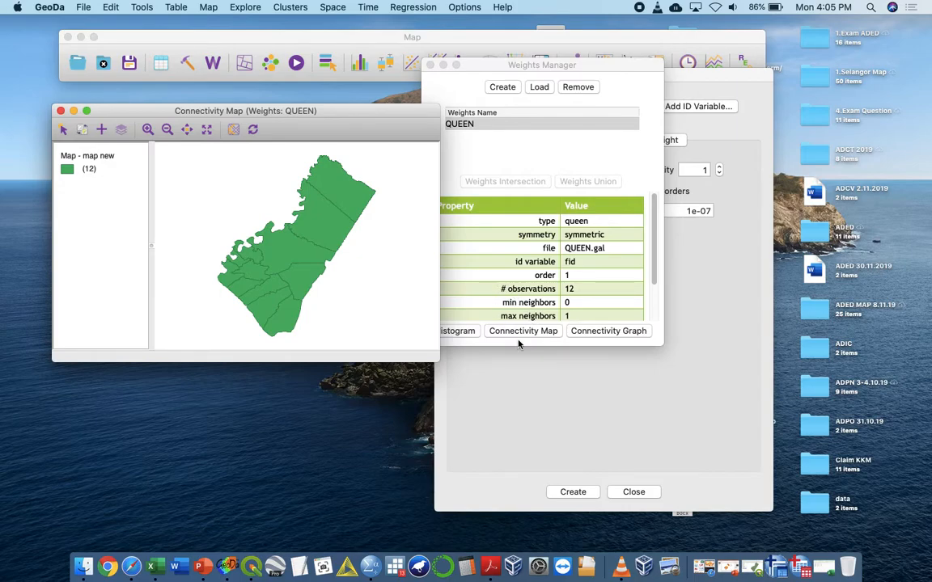
pyautogui.moveTo(293, 256)
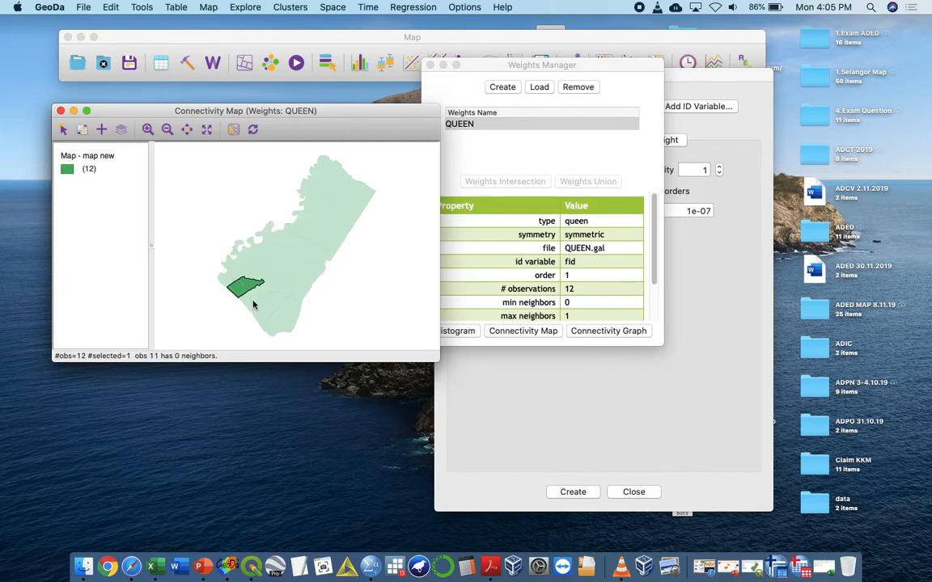
# Remove the QUEEN weights from the Weights Manager, accepting that their dependent views close
pyautogui.click(534, 140)
pyautogui.click(500, 124)
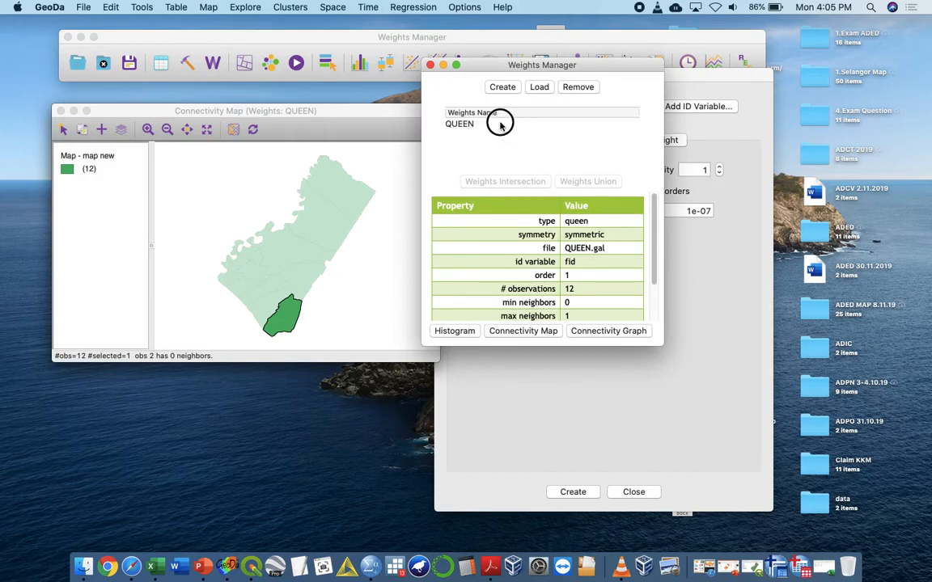
pyautogui.click(578, 86)
pyautogui.click(505, 207)
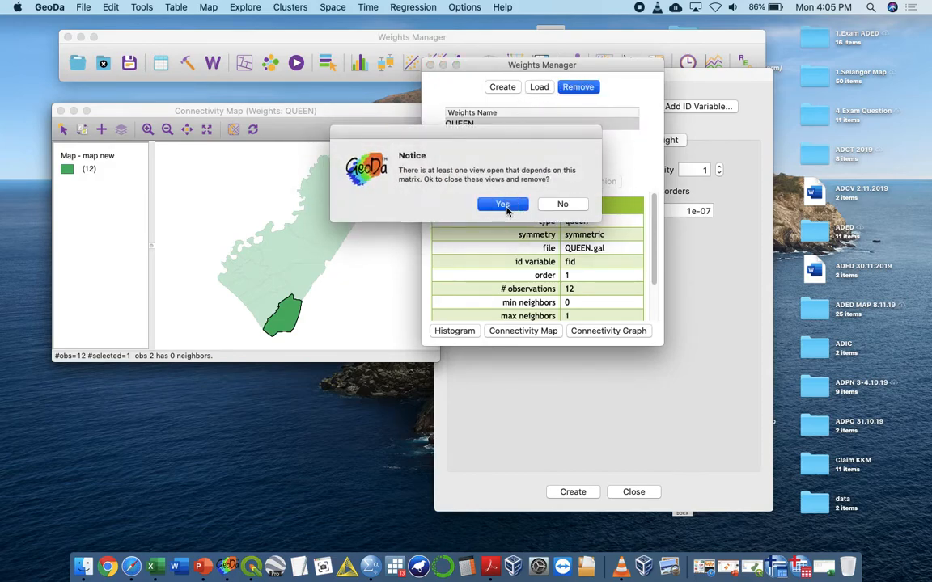
# Set up a new distance weight using the K-Nearest neighbors method on geometric centroids, with fid as the ID variable
pyautogui.click(502, 86)
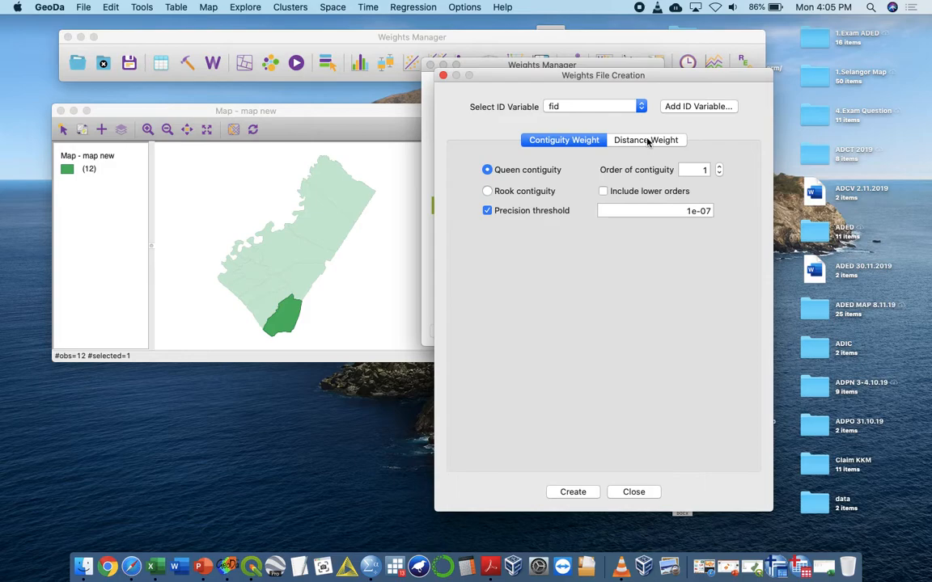
pyautogui.click(647, 143)
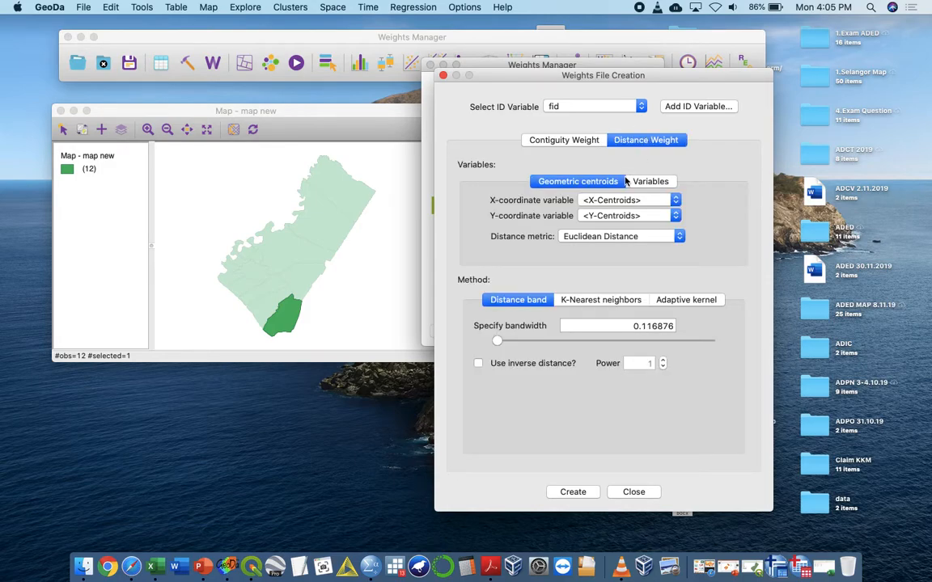
pyautogui.click(601, 301)
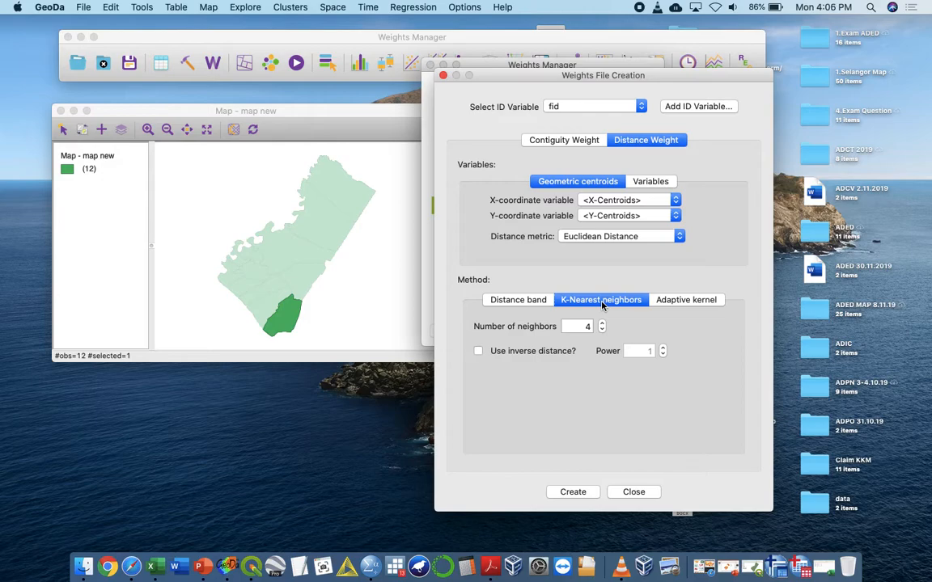
# Create the distance weights with 4 nearest neighbors, save them as KNN4, and close the weights file creation dialog
pyautogui.click(571, 491)
pyautogui.click(470, 123)
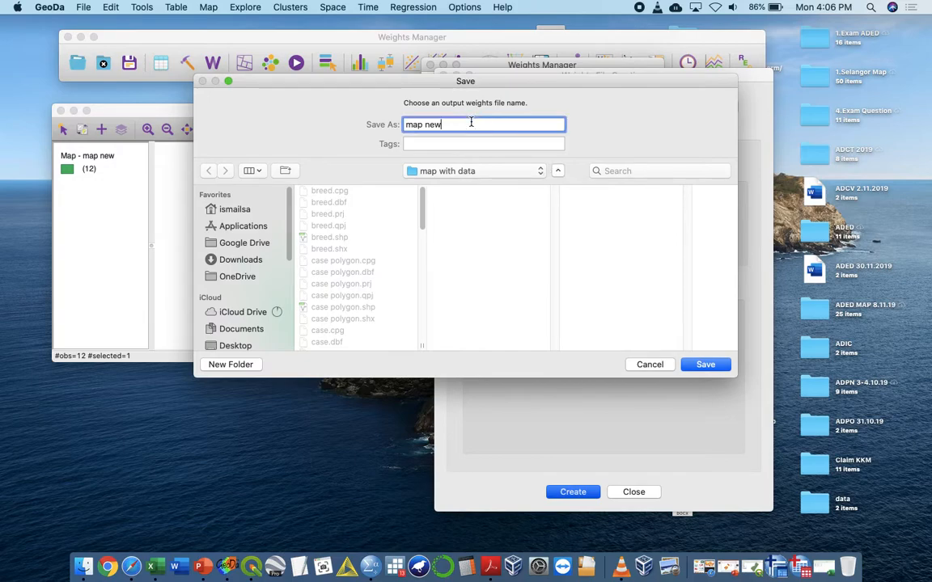
pyautogui.write('KNN4')
pyautogui.click(705, 364)
pyautogui.click(563, 205)
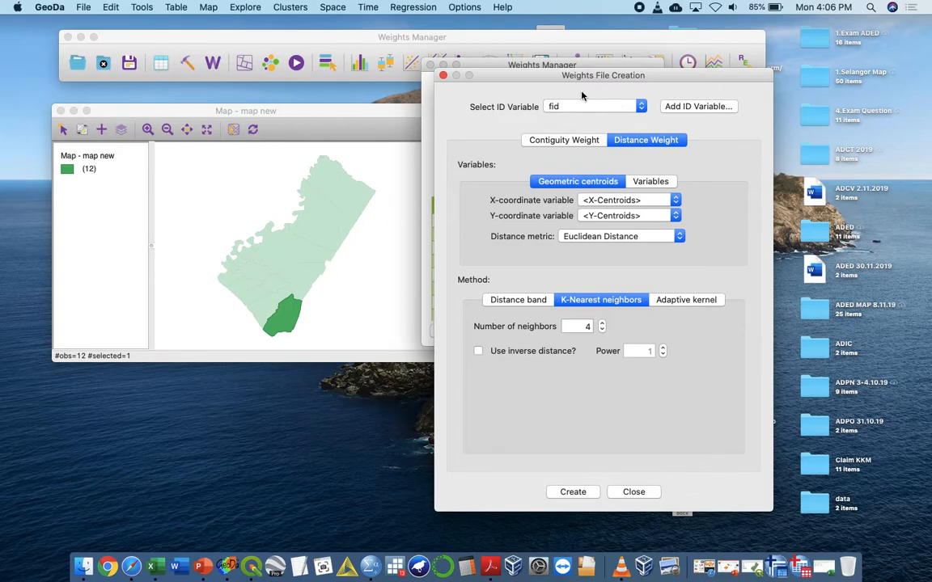
pyautogui.click(442, 76)
# Open the KNN4 connectivity map and examine the nearest neighbors of individual areas
pyautogui.click(523, 330)
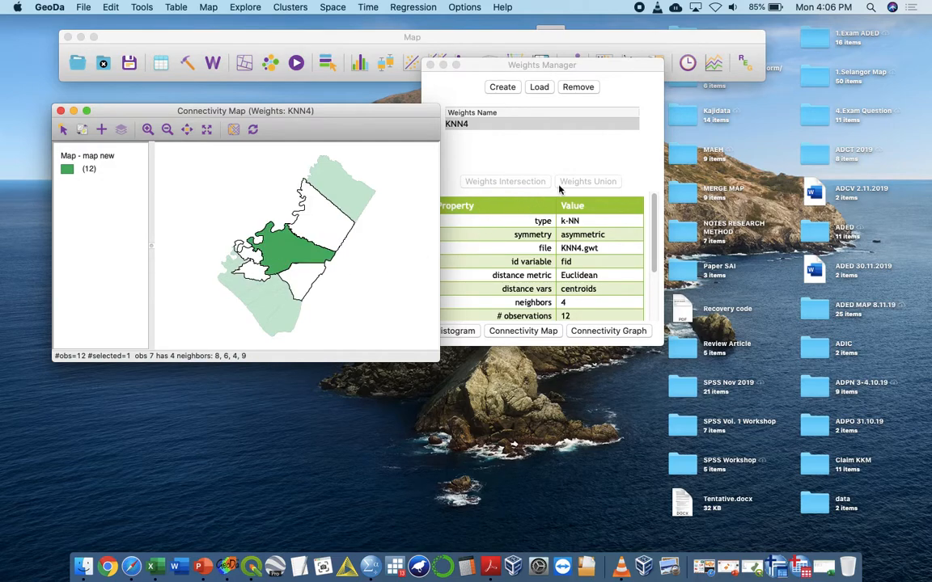
pyautogui.click(531, 148)
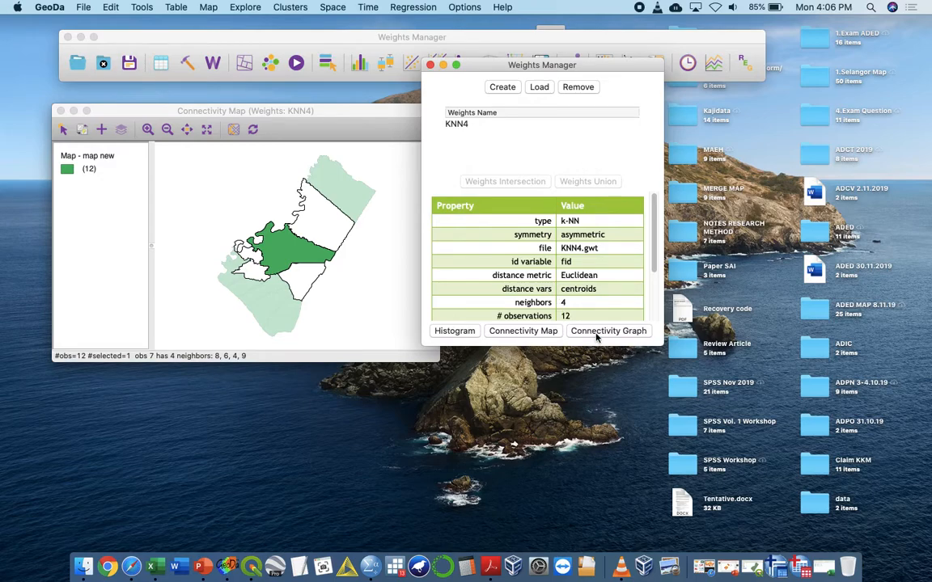
pyautogui.click(316, 223)
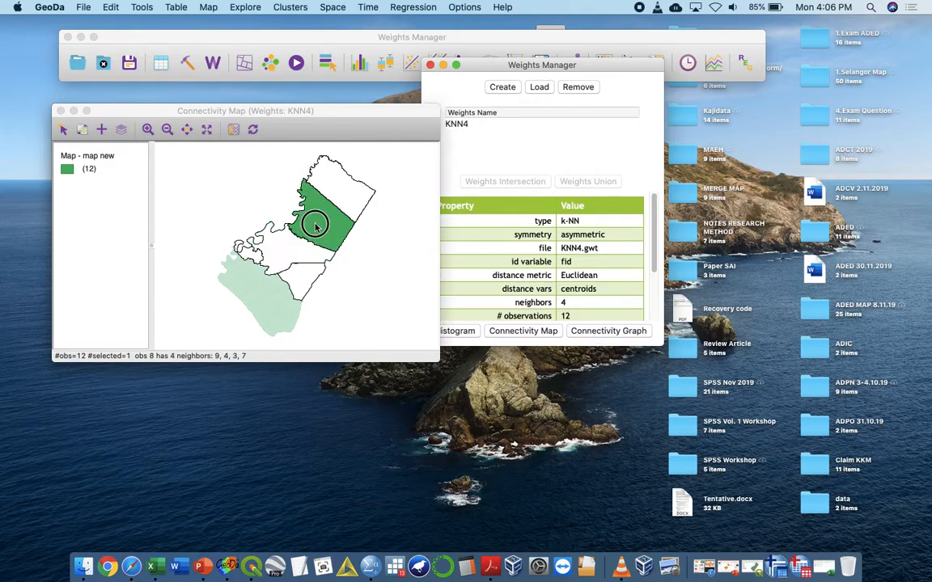
pyautogui.click(605, 331)
pyautogui.click(365, 293)
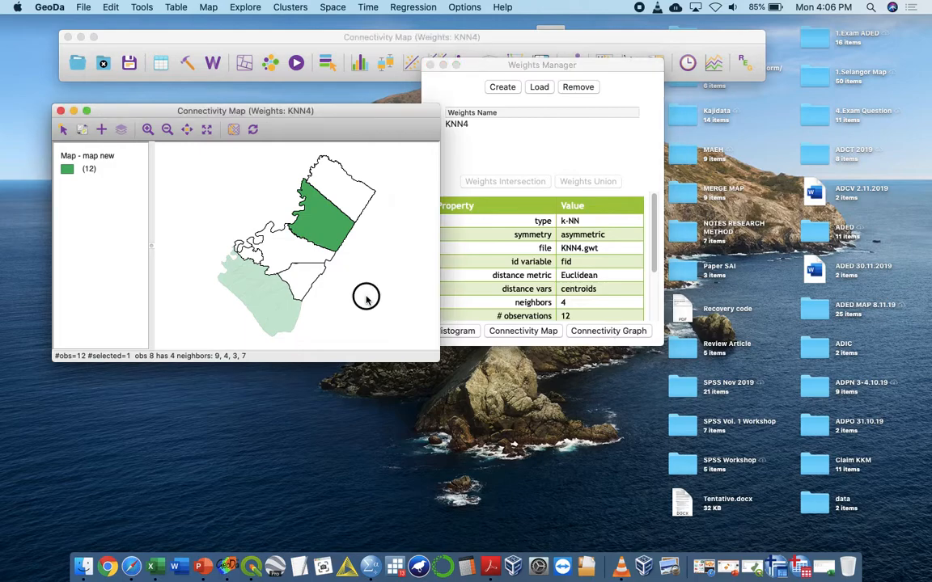
# Move the connectivity map apart from the "map new" map to compare them, and close the connectivity map
pyautogui.moveTo(354, 120); pyautogui.dragTo(792, 134)
pyautogui.click(343, 111)
pyautogui.moveTo(343, 111); pyautogui.dragTo(291, 100)
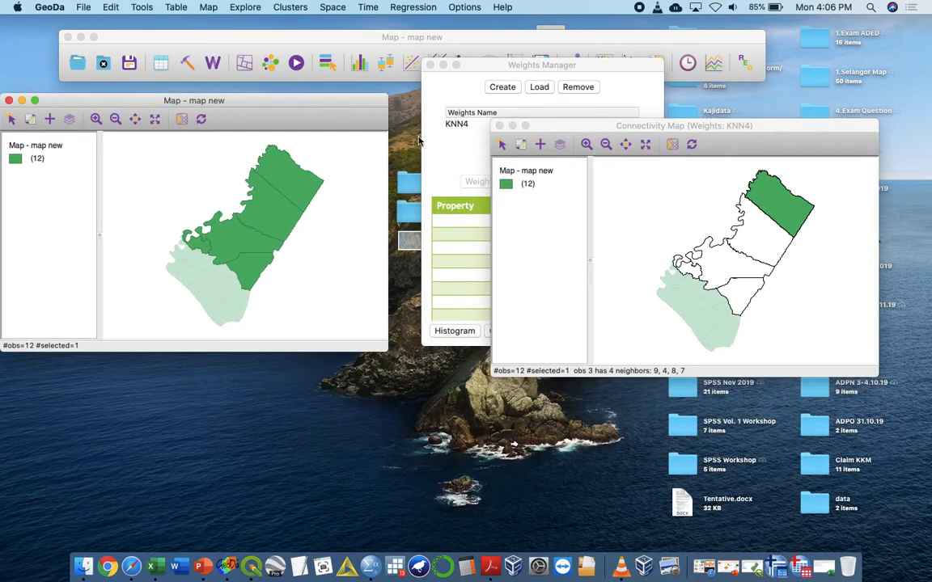
pyautogui.click(499, 126)
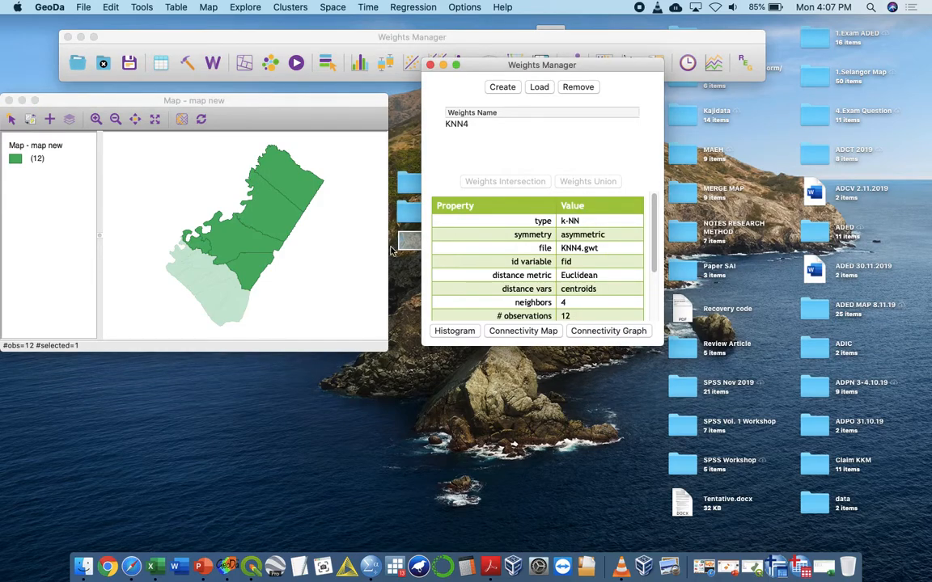
# Examine the KNN4 neighbor statistics, selecting a rectangular block of areas on the map and clearing that selection
pyautogui.moveTo(368, 262); pyautogui.dragTo(383, 293)
pyautogui.moveTo(185, 180); pyautogui.dragTo(329, 297)
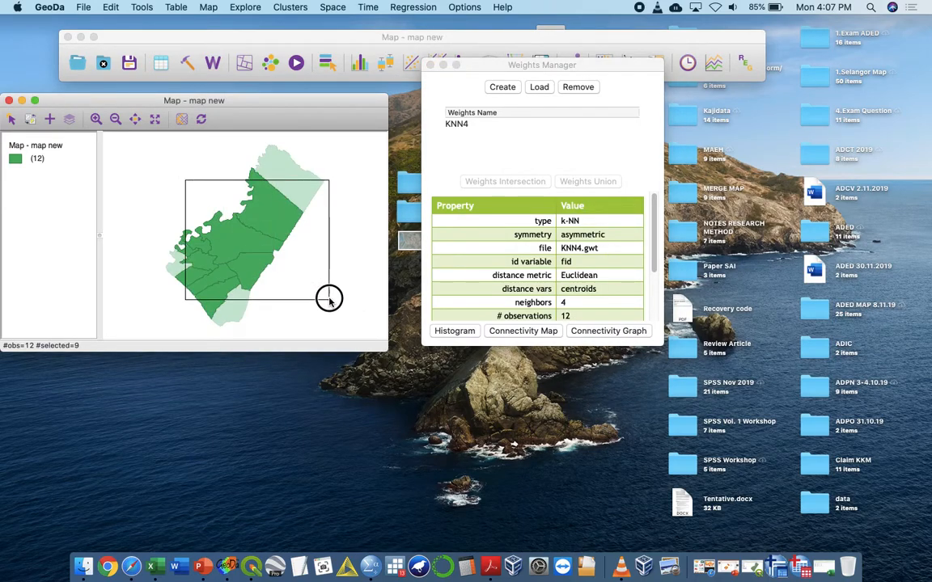
pyautogui.click(601, 332)
pyautogui.scroll(-3, 622, 295)
pyautogui.click(243, 172)
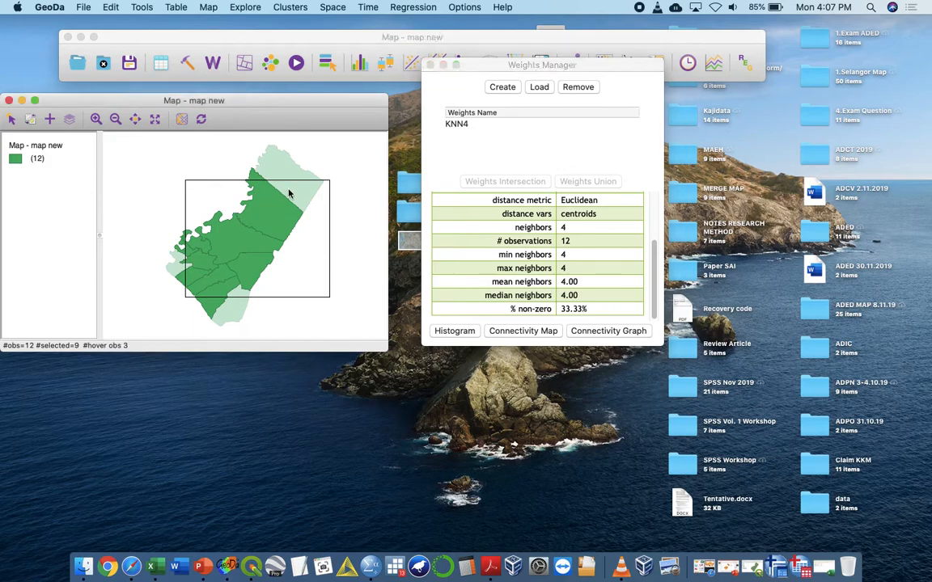
pyautogui.click(450, 332)
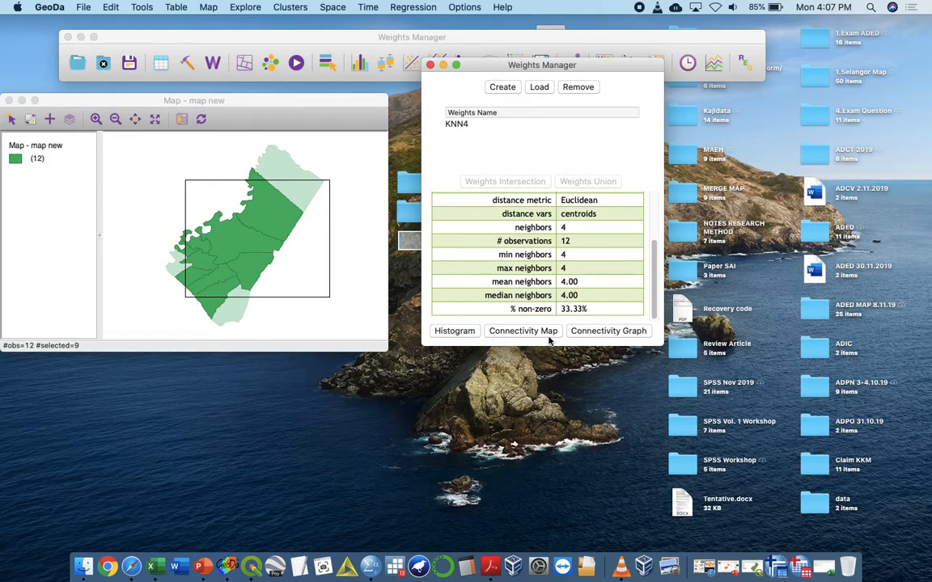
pyautogui.click(364, 203)
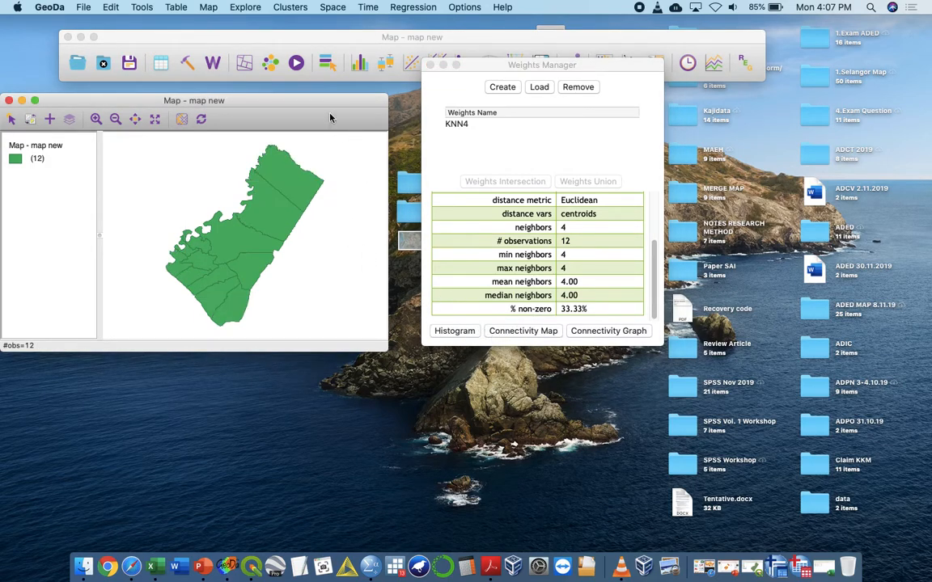
# Close the map window and the current project, and reopen the recent "map new" dataset
pyautogui.moveTo(79, 103); pyautogui.dragTo(294, 118)
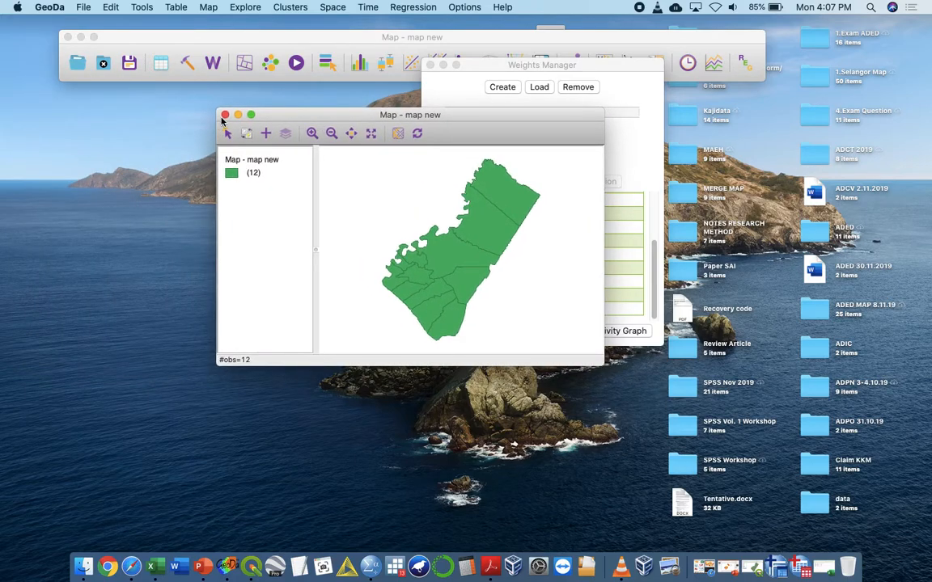
pyautogui.click(224, 114)
pyautogui.click(533, 331)
pyautogui.click(465, 331)
pyautogui.click(431, 65)
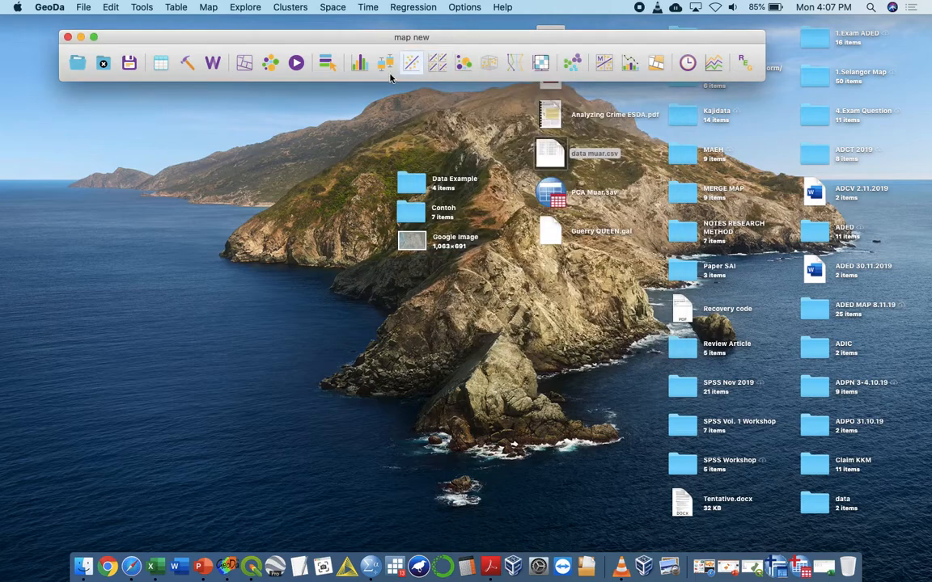
pyautogui.click(98, 66)
pyautogui.click(71, 66)
pyautogui.click(457, 202)
# Open the Weights Manager, start loading a weights file and search the file chooser for "kn"
pyautogui.click(212, 63)
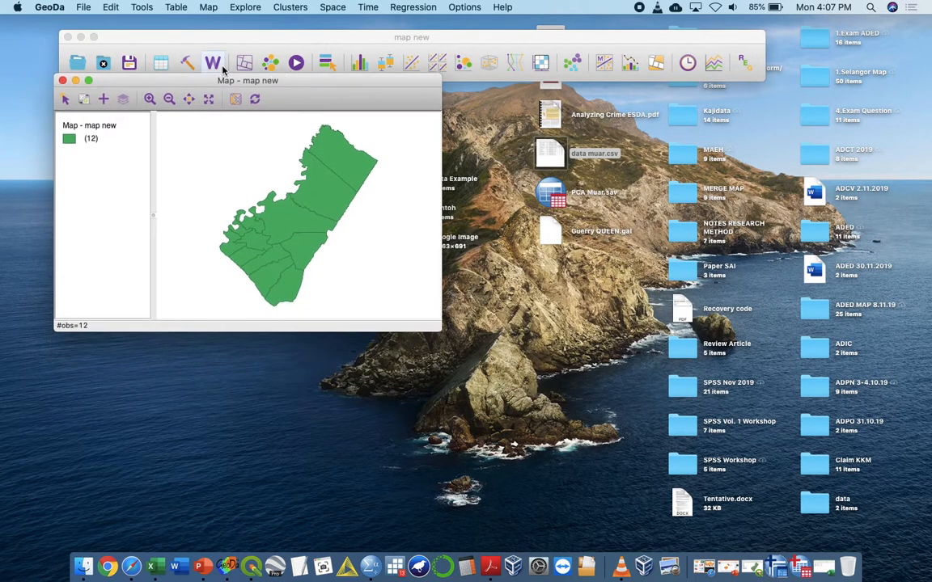
pyautogui.click(230, 90)
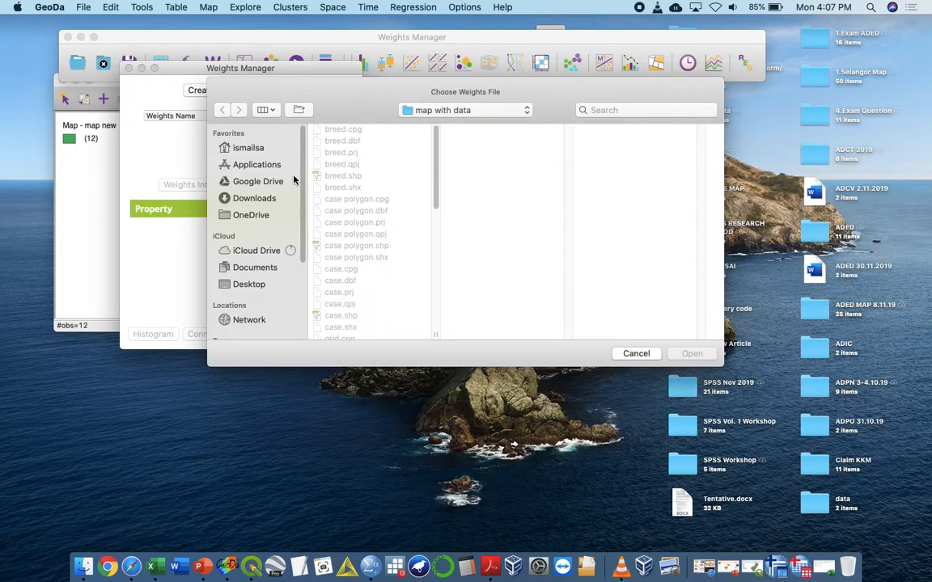
pyautogui.click(613, 110)
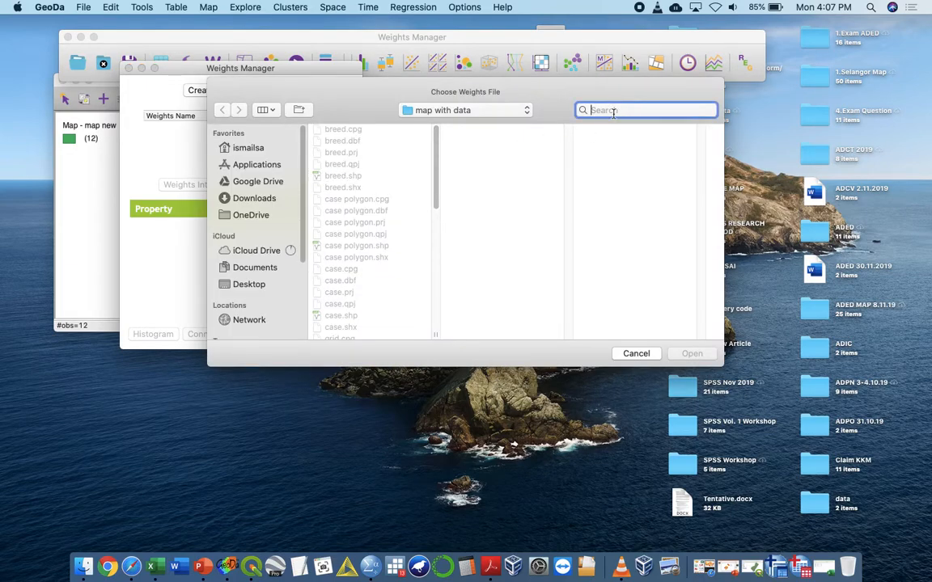
pyautogui.write('kn')
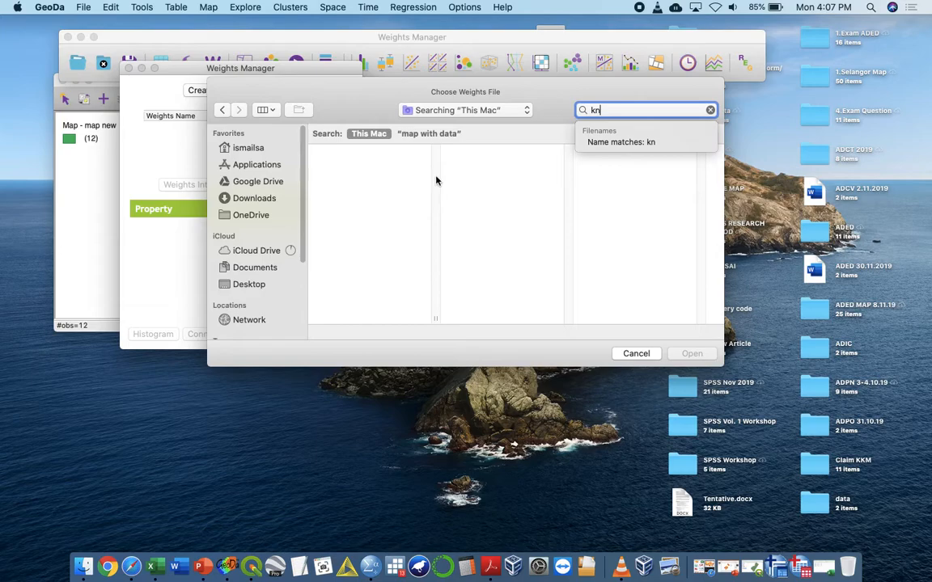
# Load the QUEEN.gal weights from the "map with data" folder in 1.Muar, and move the Weights Manager clear of the map
pyautogui.click(255, 199)
pyautogui.click(352, 281)
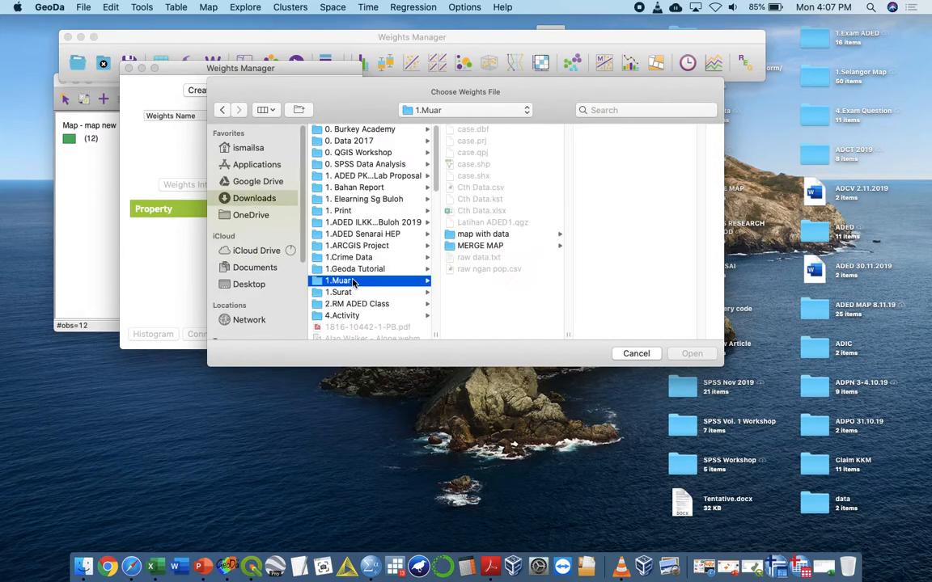
pyautogui.click(508, 236)
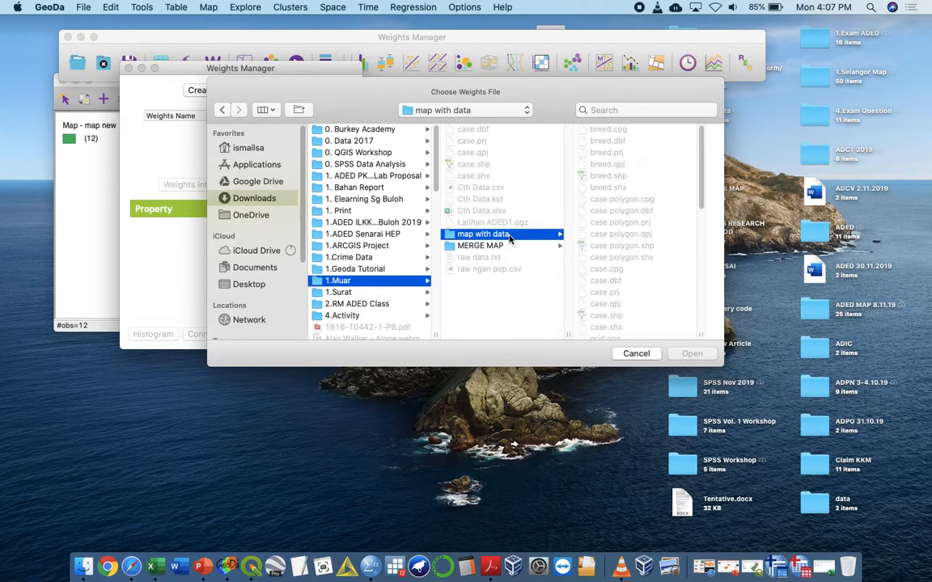
pyautogui.moveTo(701, 191); pyautogui.dragTo(708, 346)
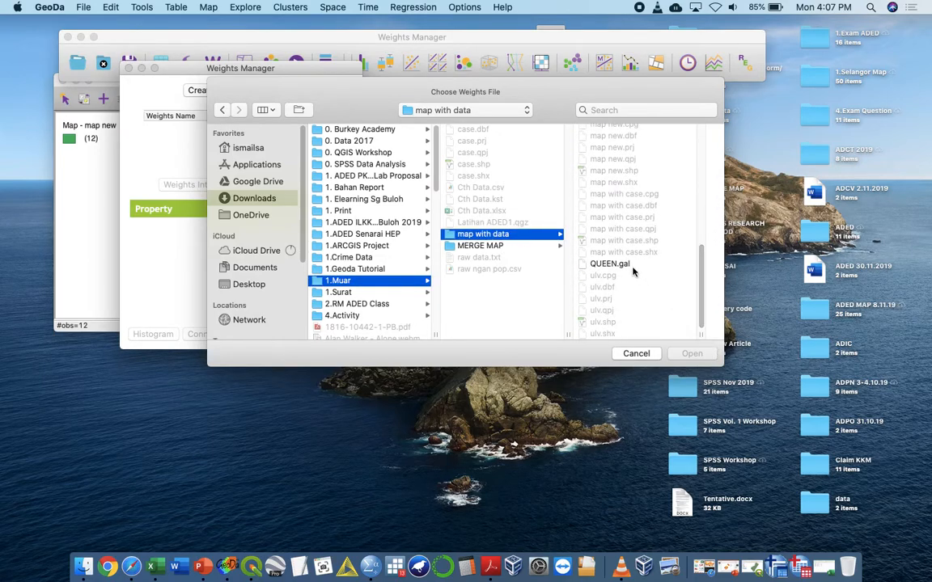
pyautogui.click(630, 264)
pyautogui.click(691, 354)
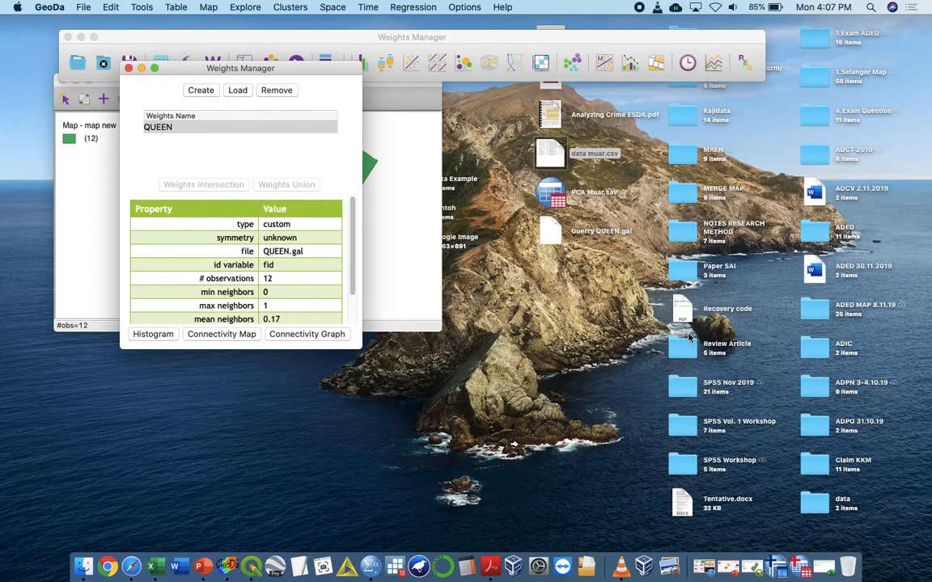
pyautogui.moveTo(301, 71); pyautogui.dragTo(630, 91)
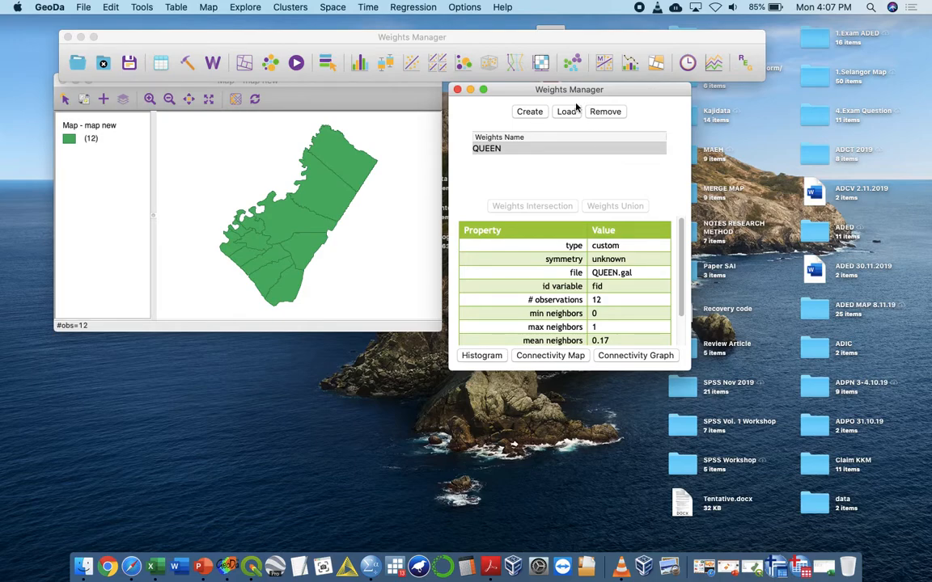
pyautogui.click(513, 150)
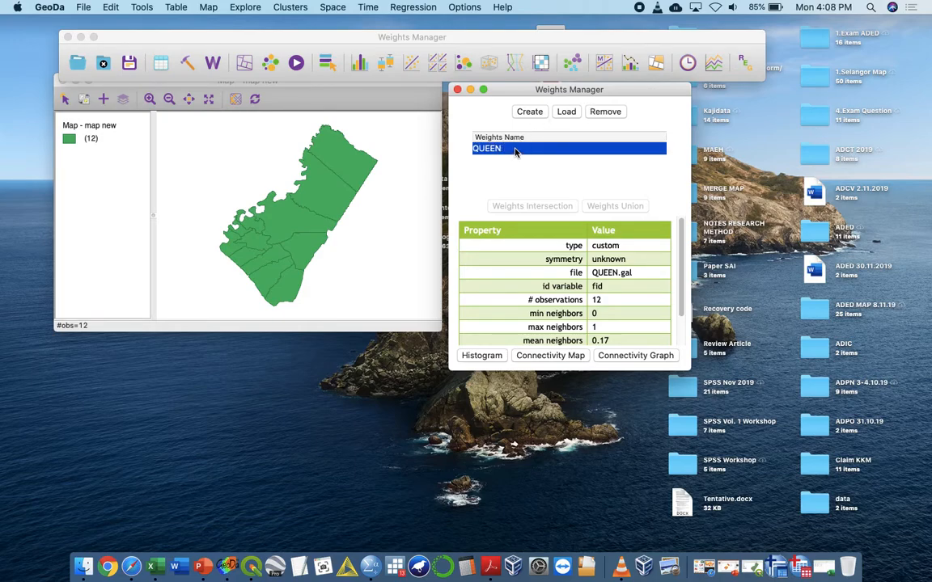
# Load the KNN4.gwt weights file and remove the QUEEN weights from the Weights Manager
pyautogui.click(565, 114)
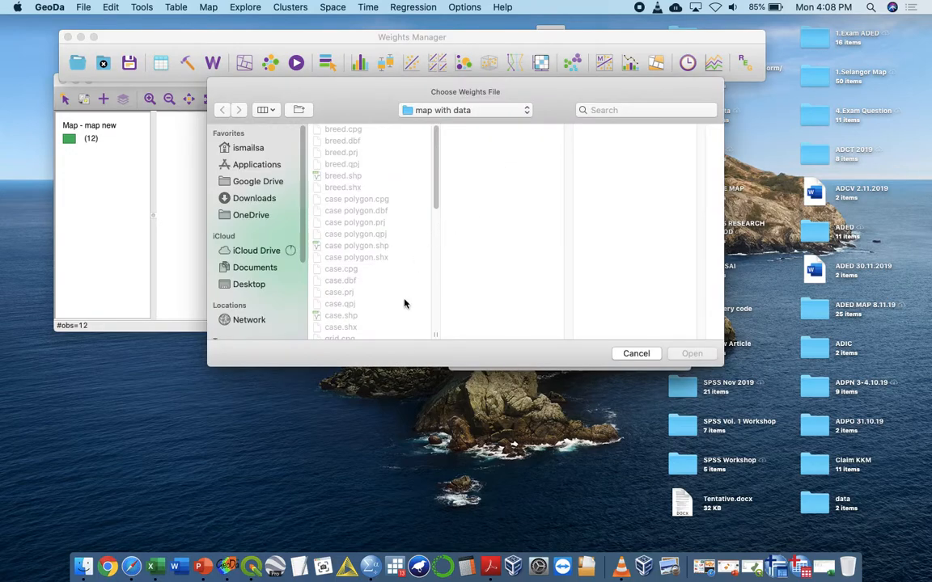
pyautogui.moveTo(435, 202); pyautogui.dragTo(442, 273)
pyautogui.click(385, 257)
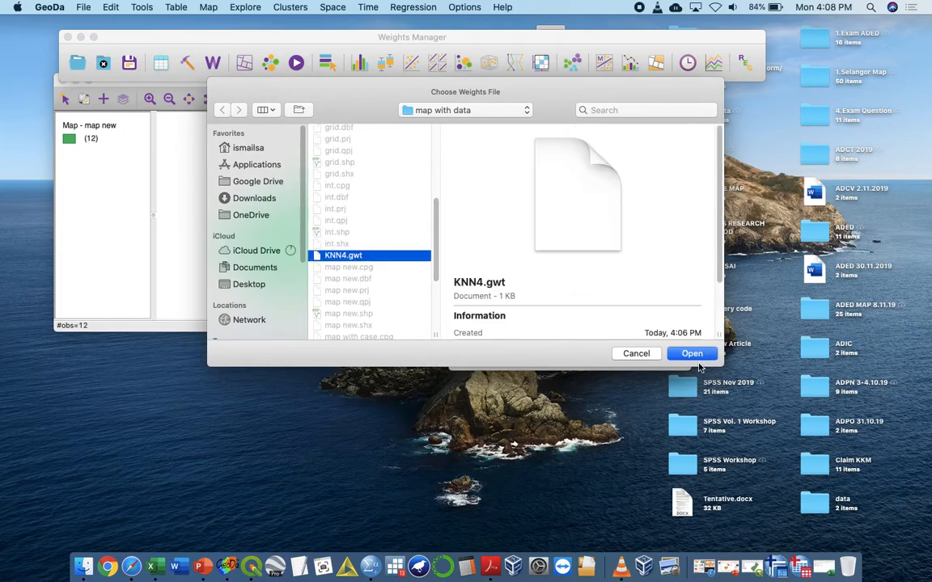
pyautogui.click(691, 353)
pyautogui.click(586, 148)
pyautogui.click(603, 112)
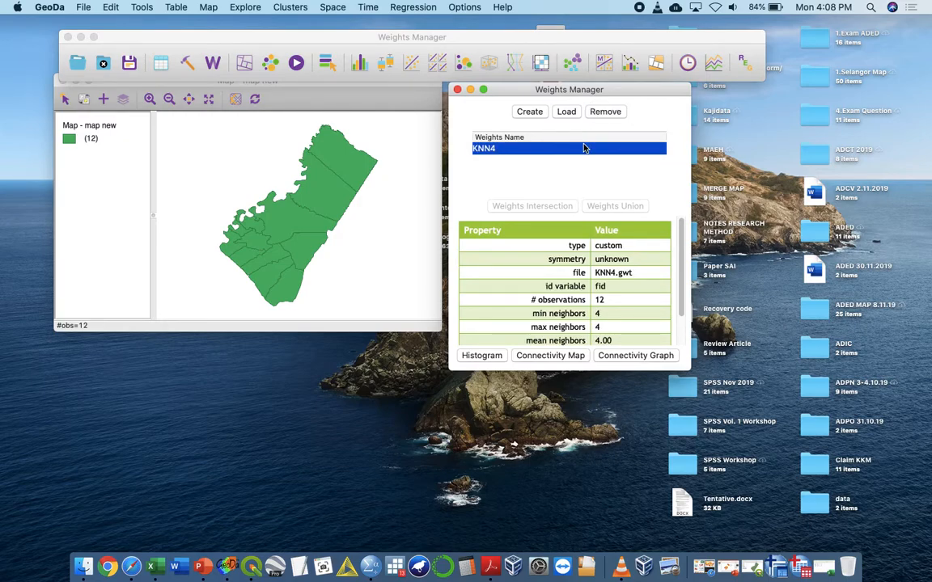
# View the connectivity map, graph and histogram of the KNN4 weights, closing the histogram and the graph
pyautogui.click(566, 356)
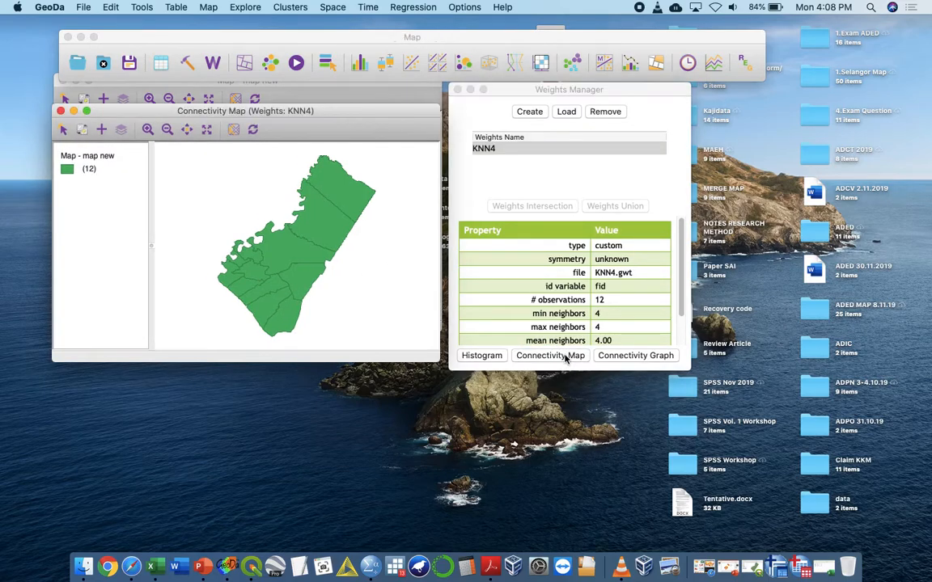
pyautogui.click(619, 356)
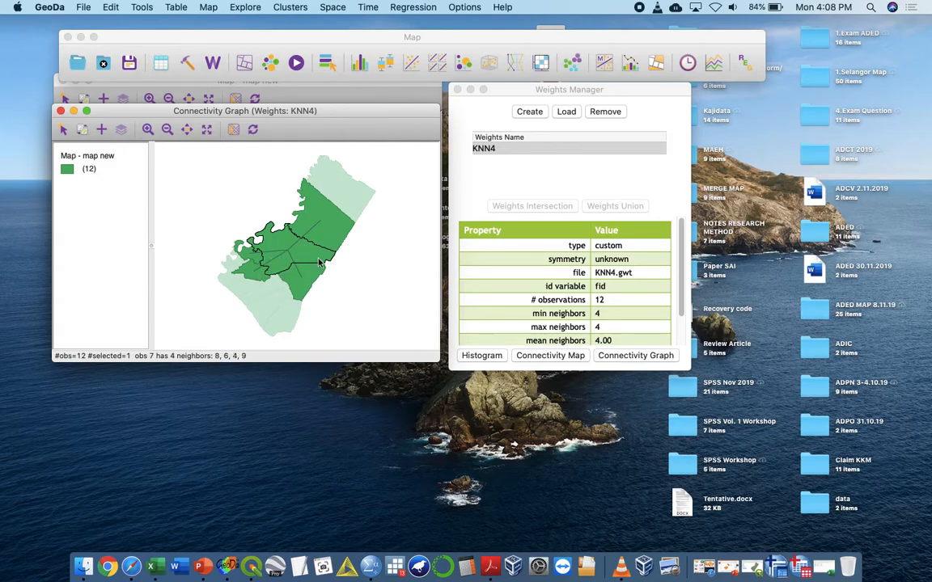
pyautogui.click(482, 356)
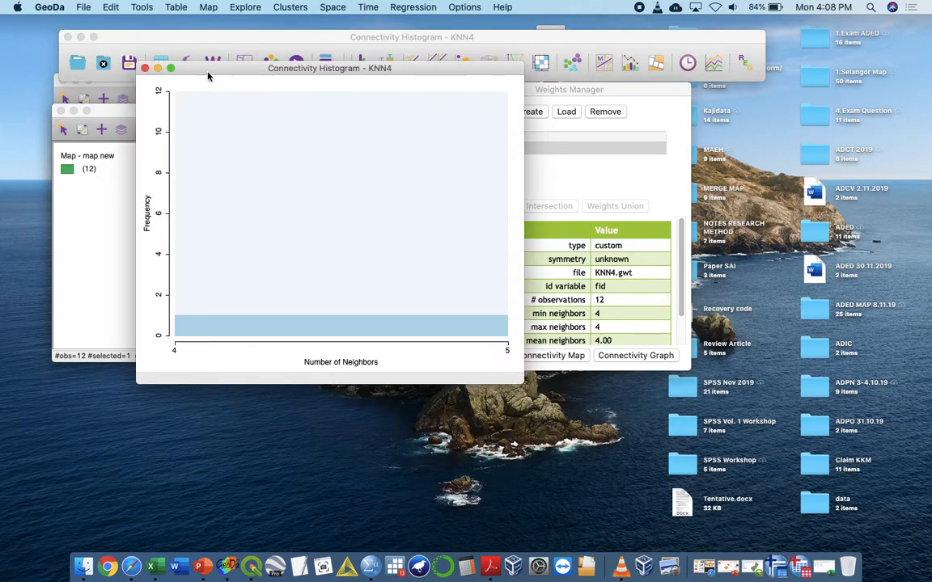
pyautogui.click(144, 68)
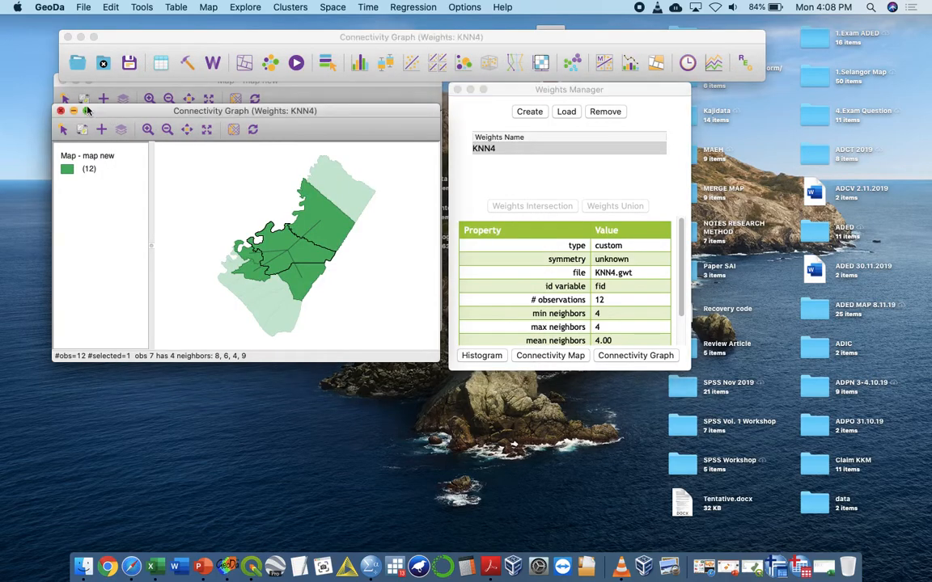
pyautogui.click(61, 111)
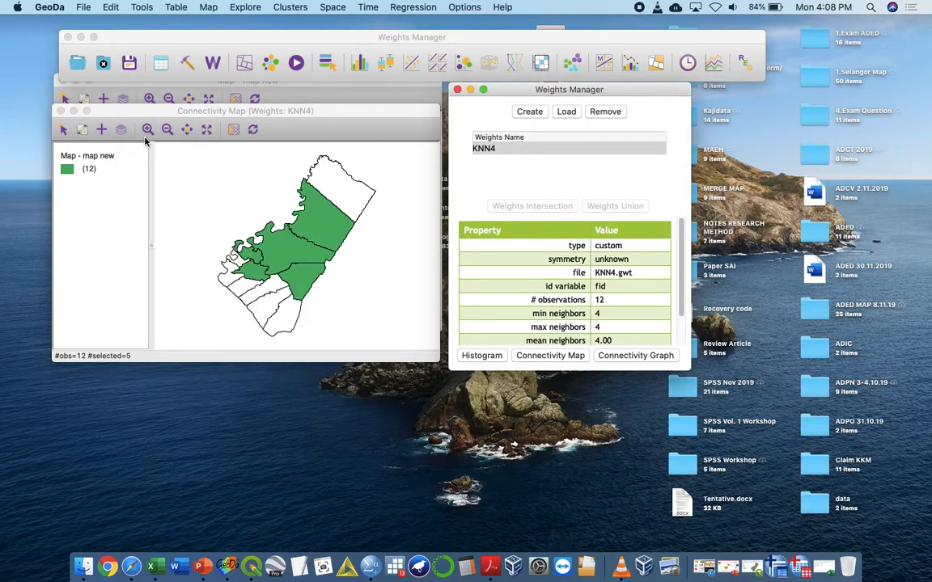
# Examine the four nearest neighbors of northern and southern areas on the KNN4 connectivity map, and close it
pyautogui.click(366, 191)
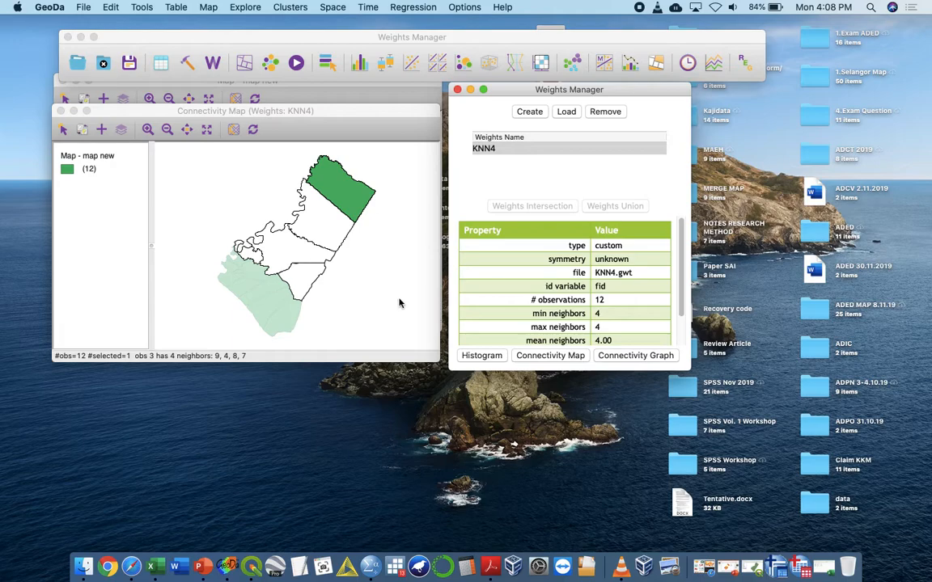
pyautogui.click(291, 311)
pyautogui.click(276, 281)
pyautogui.click(285, 311)
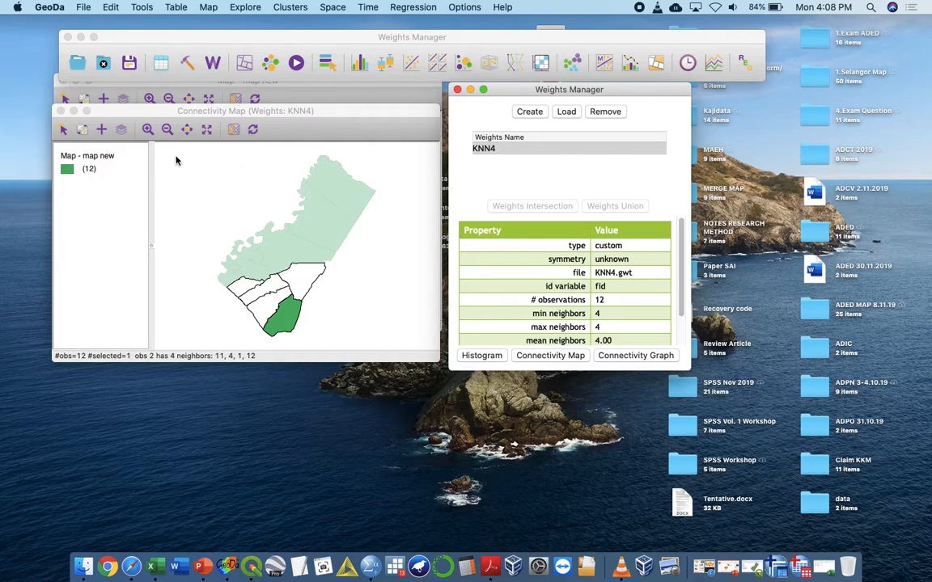
pyautogui.click(63, 111)
pyautogui.click(132, 151)
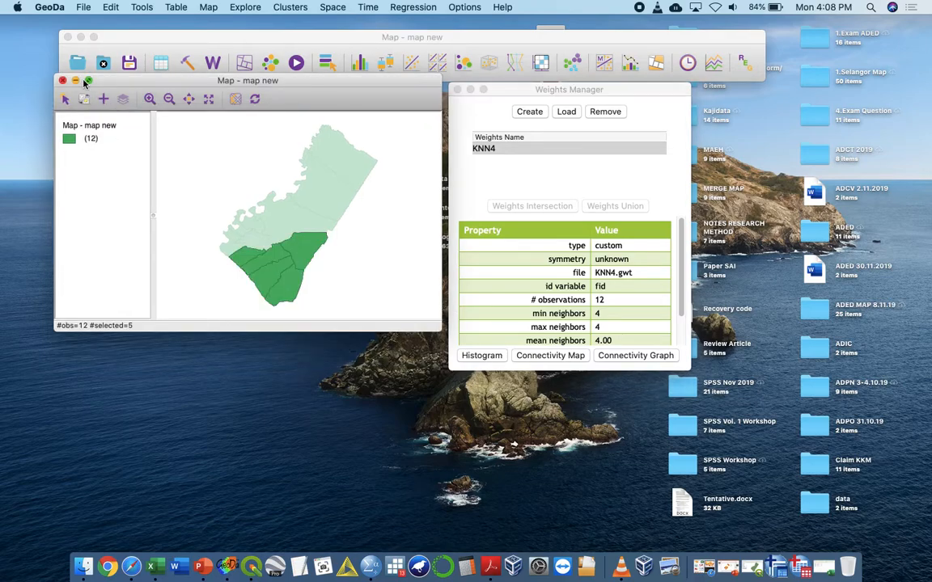
# View the "map new" map in full screen and return it to its normal window size
pyautogui.click(90, 81)
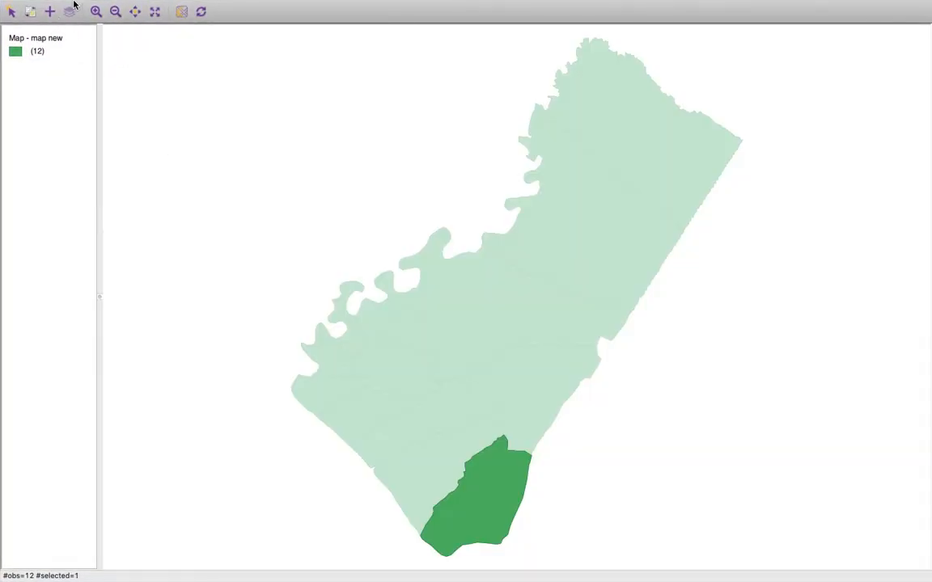
pyautogui.moveTo(308, 7)
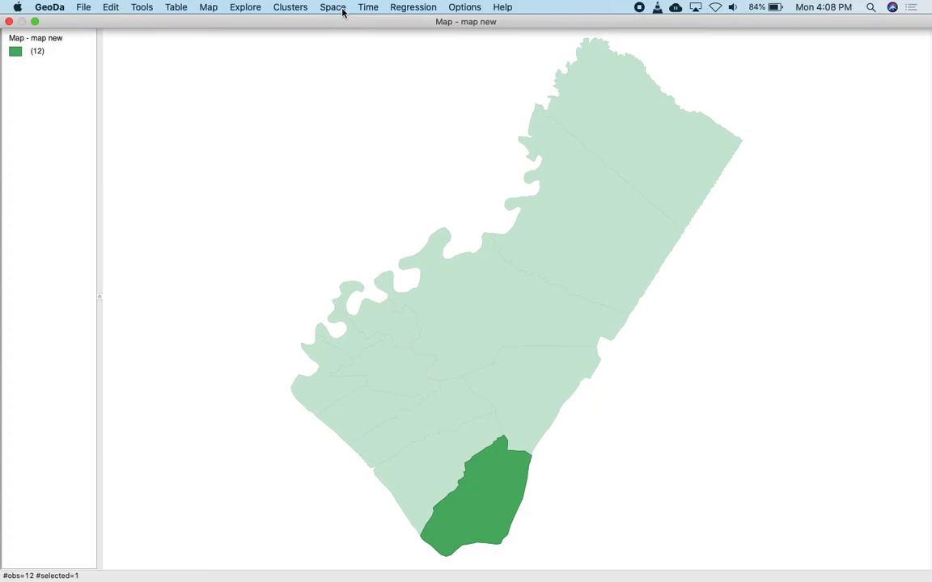
pyautogui.click(35, 22)
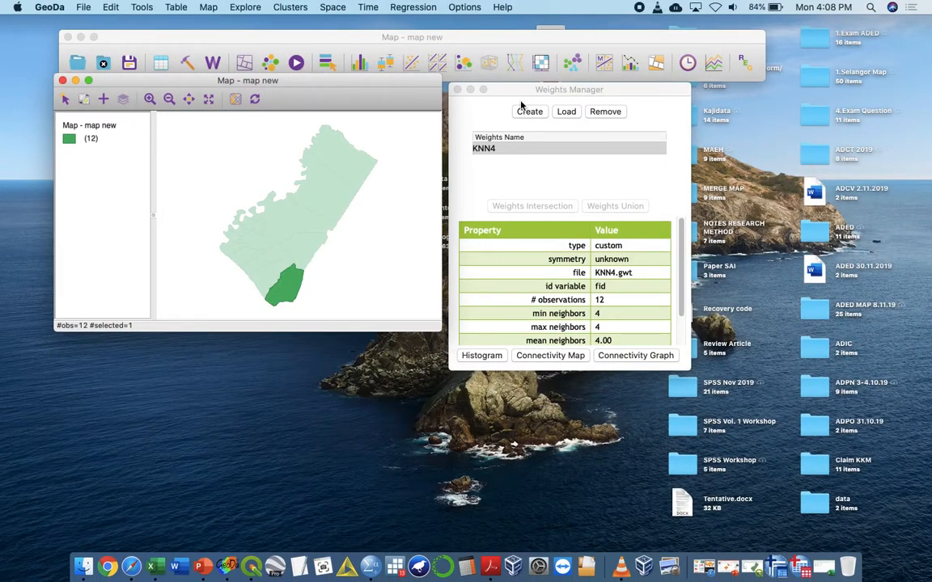
# Close the Weights Manager, the "map new" project and GeoDa
pyautogui.click(457, 90)
pyautogui.click(104, 65)
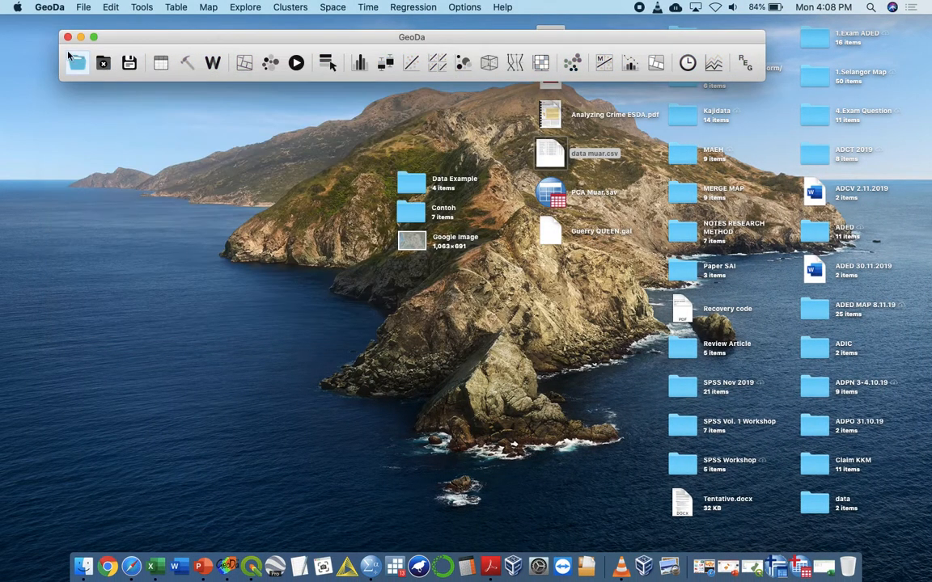
pyautogui.click(68, 37)
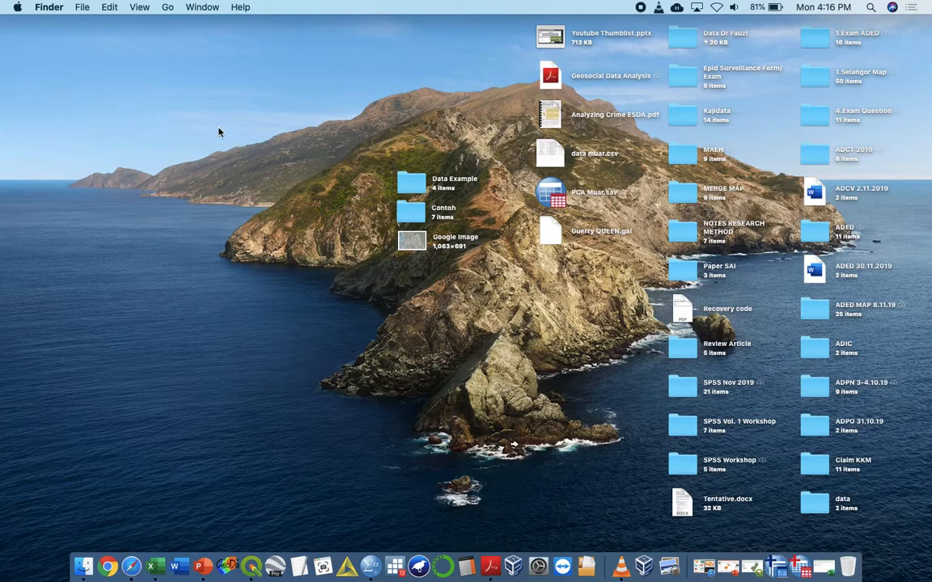
# Launch GeoDa and open the recent "peninsular district new" dataset
pyautogui.click(227, 565)
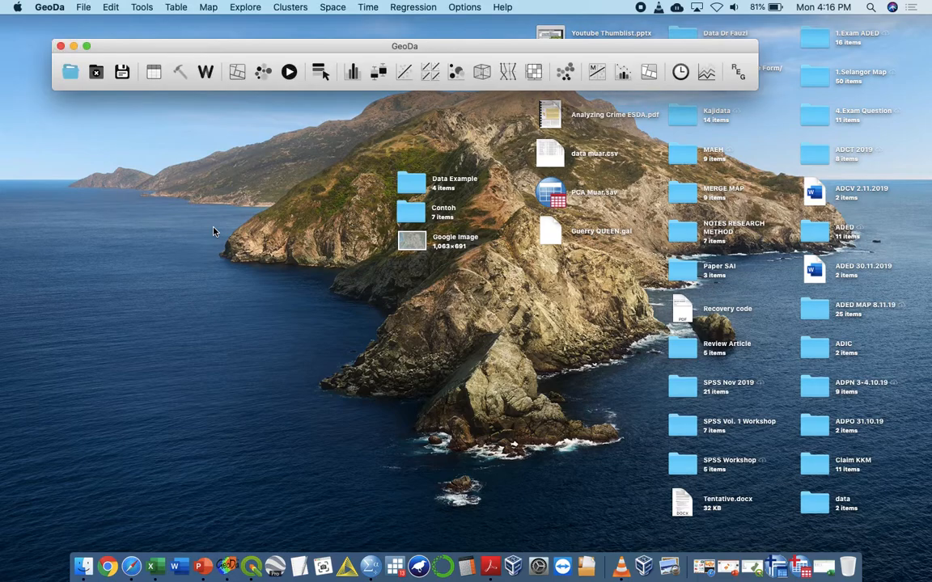
pyautogui.click(69, 73)
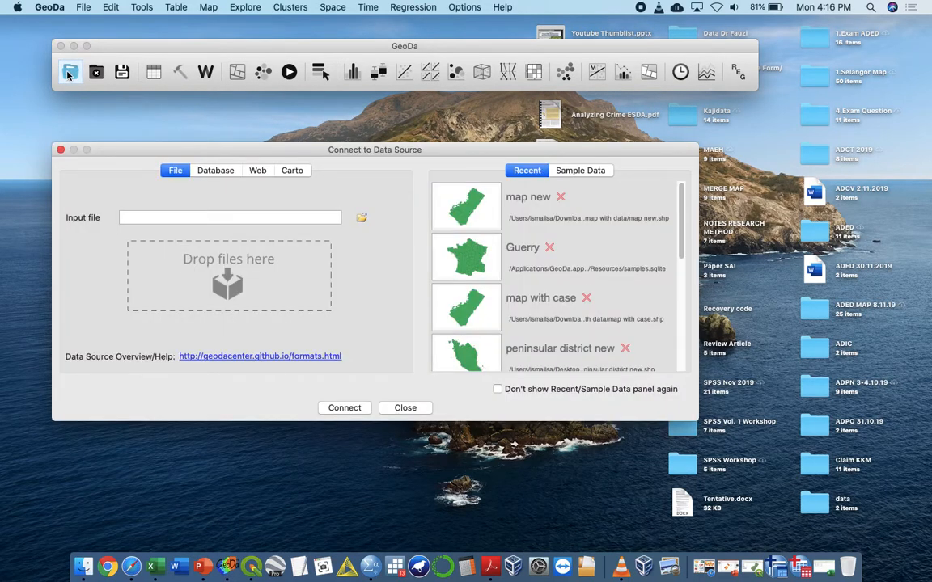
pyautogui.click(479, 341)
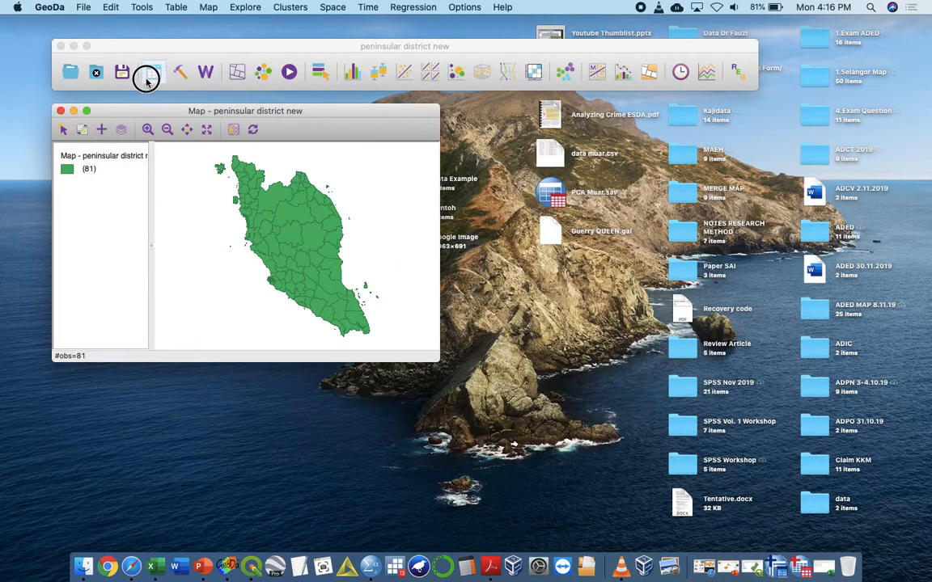
# View the attribute table of the peninsular districts, close it and shift the map window slightly
pyautogui.click(148, 78)
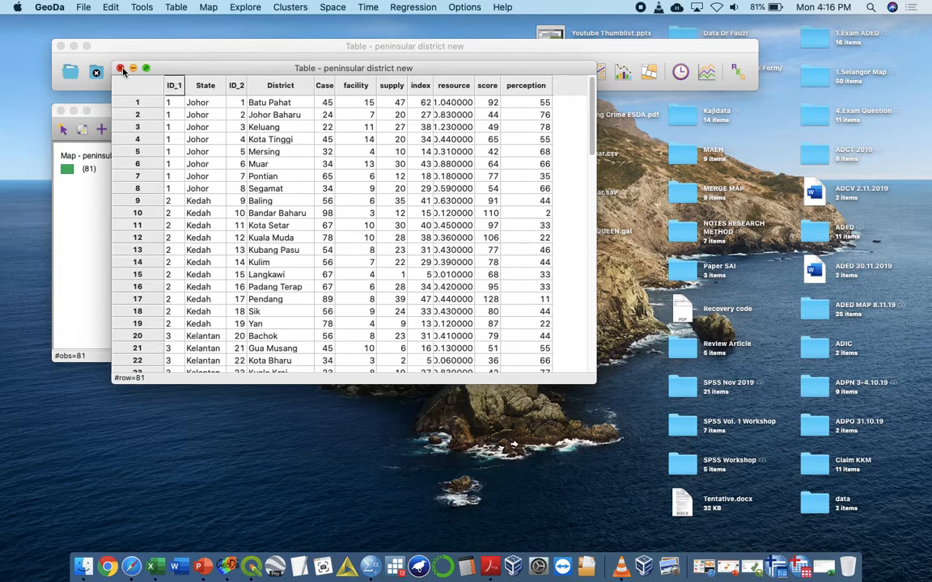
pyautogui.click(120, 67)
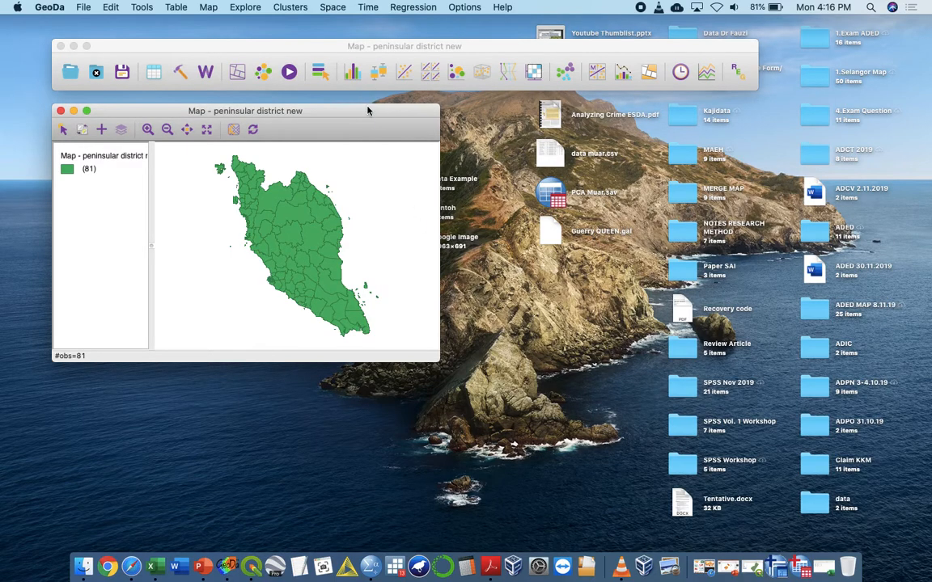
pyautogui.moveTo(371, 108); pyautogui.dragTo(368, 95)
# Start a new first-order queen contiguity weights file for the peninsular districts with ID_2 as the ID variable
pyautogui.click(208, 72)
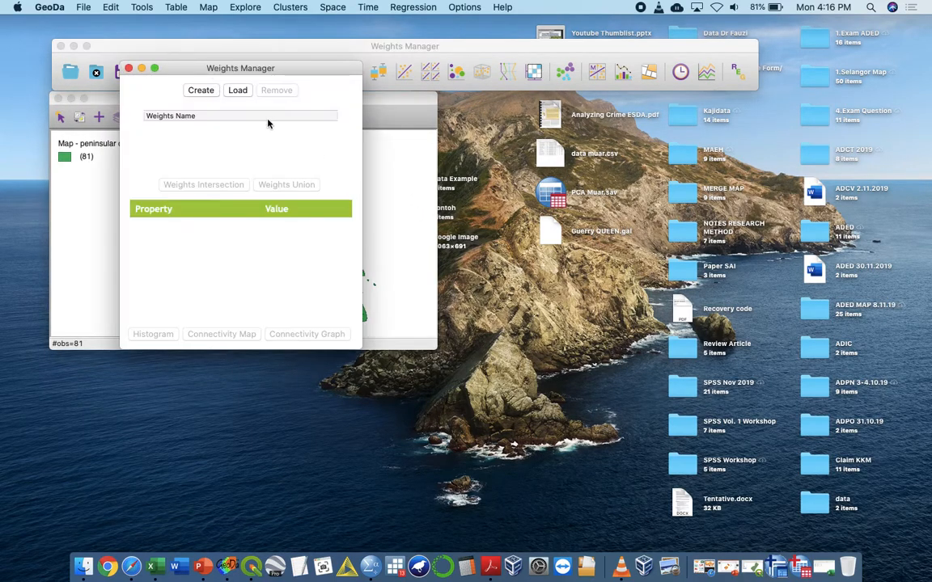
pyautogui.click(201, 90)
pyautogui.click(449, 99)
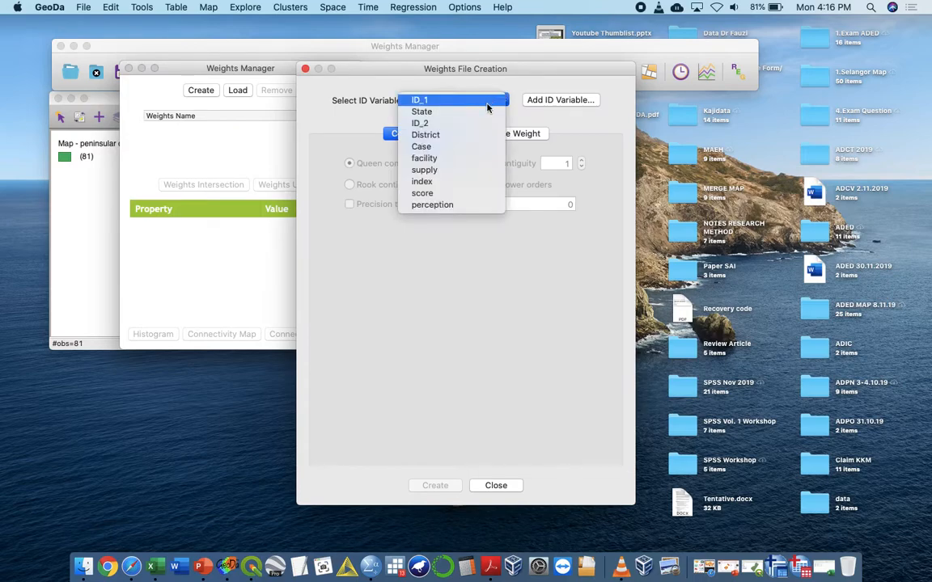
pyautogui.click(480, 101)
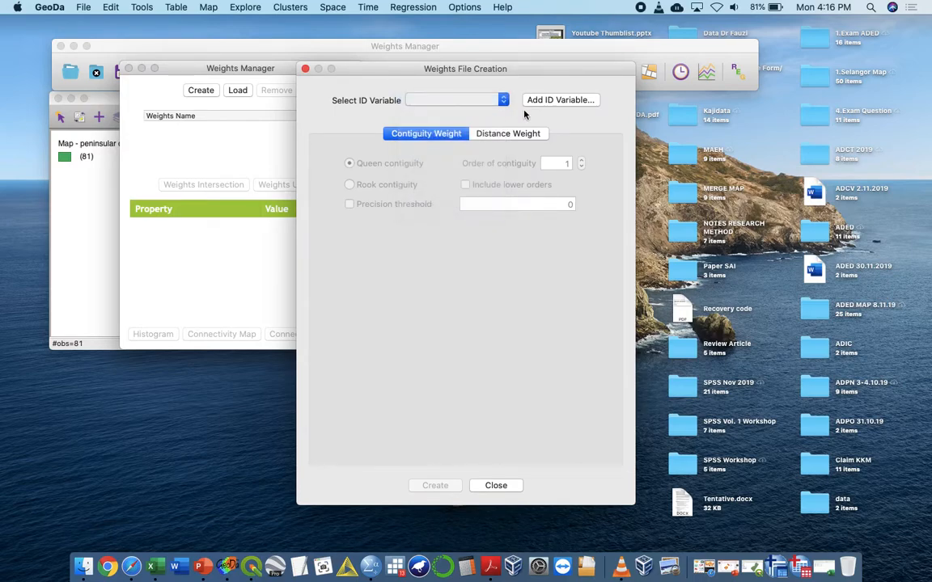
pyautogui.click(486, 363)
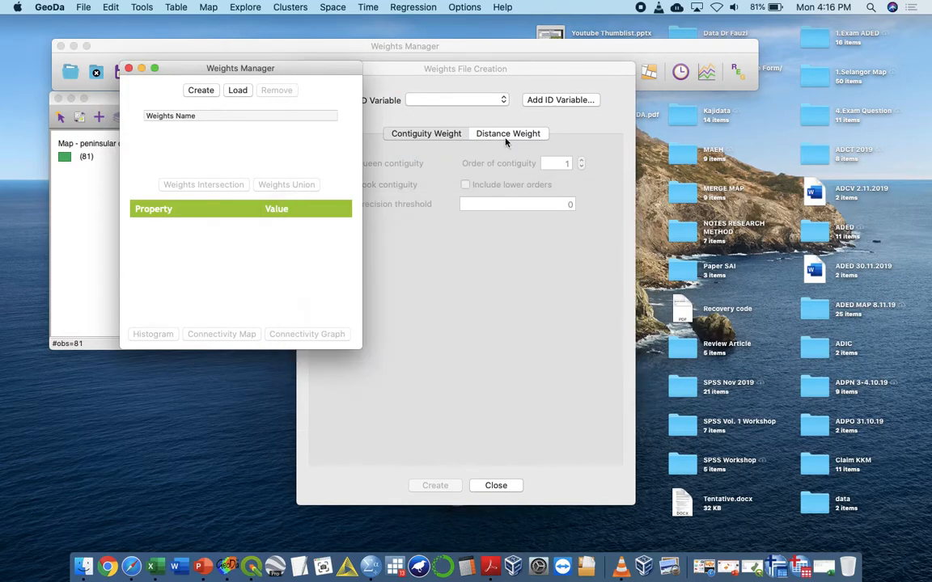
pyautogui.click(474, 100)
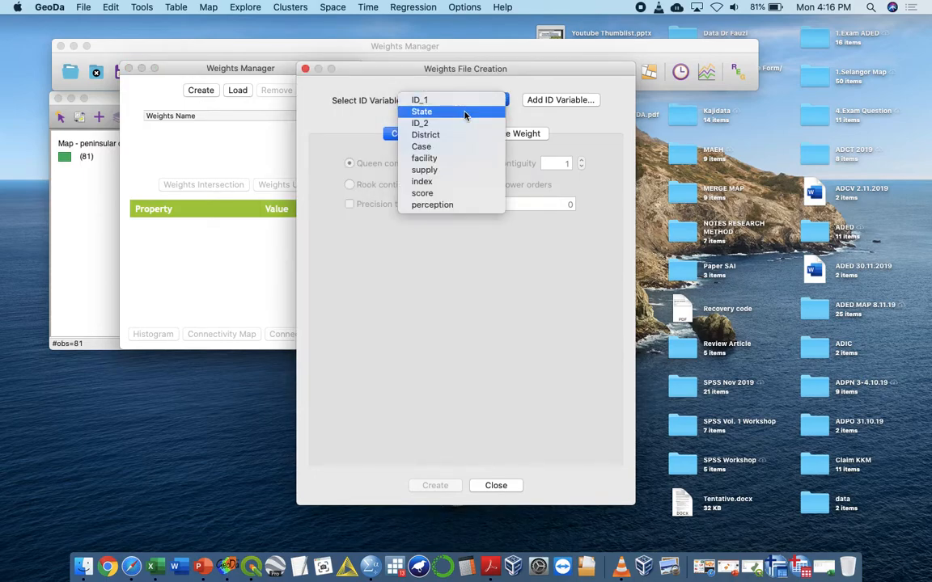
pyautogui.click(462, 124)
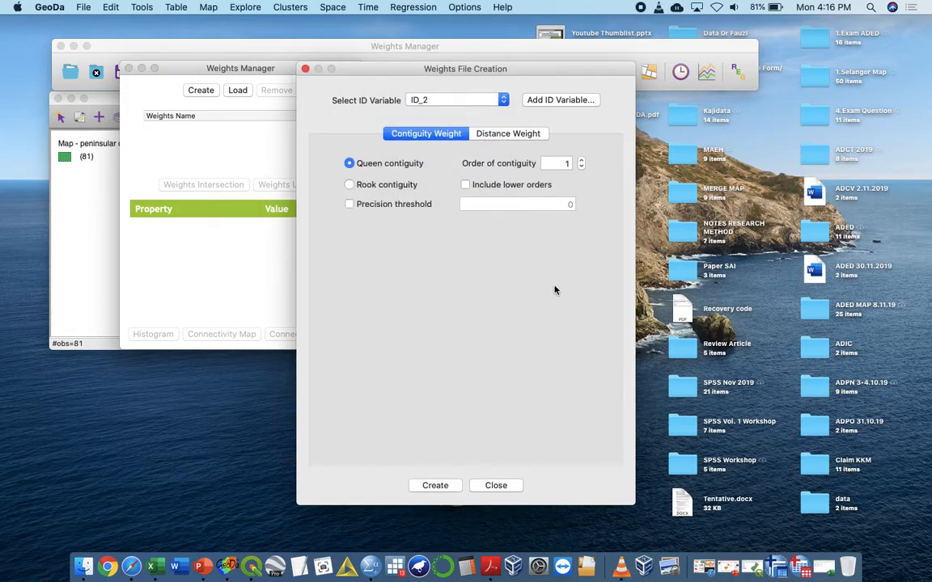
pyautogui.click(440, 484)
pyautogui.click(434, 484)
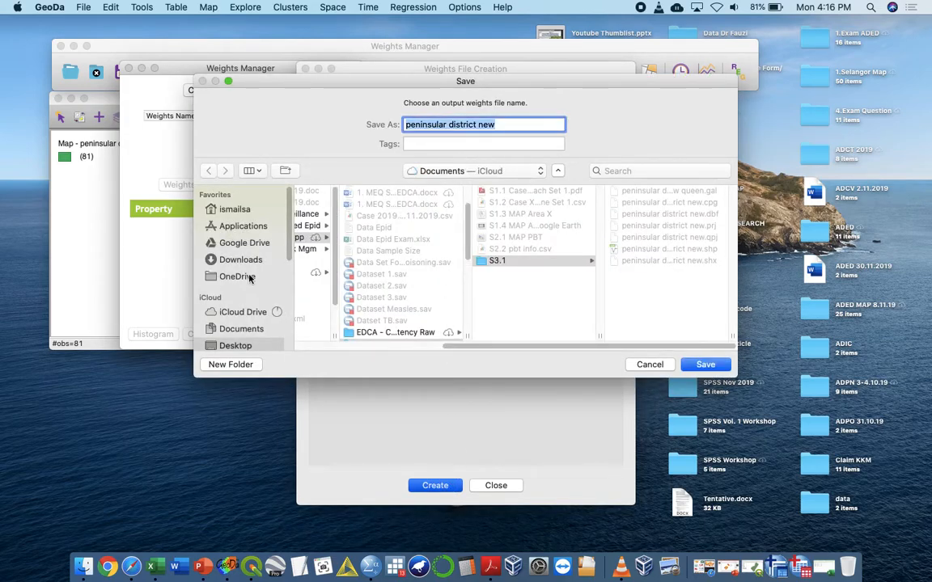
# Save the weights file as QUEEN on the Desktop and close the weights creation dialog
pyautogui.click(243, 346)
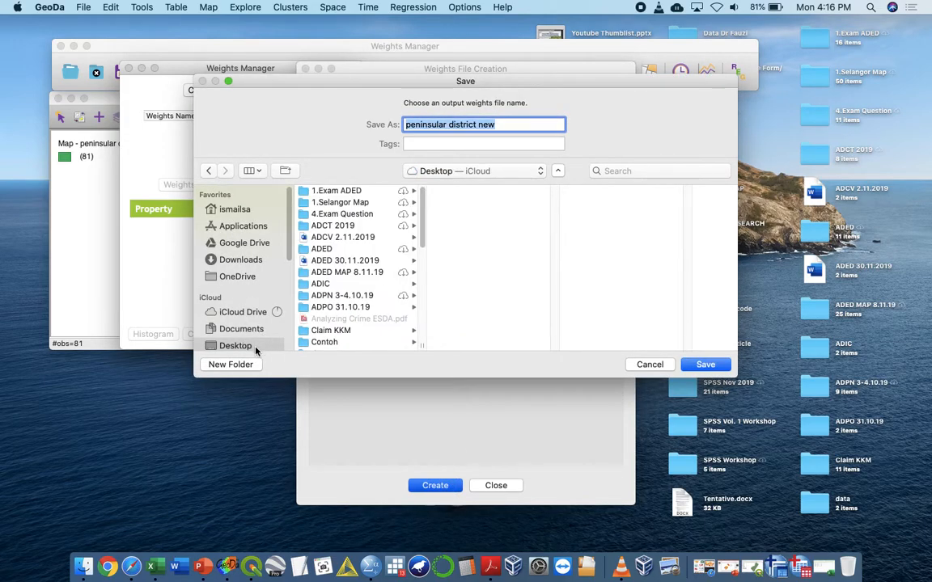
pyautogui.doubleClick(454, 125)
pyautogui.tripleClick(453, 126)
pyautogui.write('QUEEN')
pyautogui.press('Return')
pyautogui.click(557, 218)
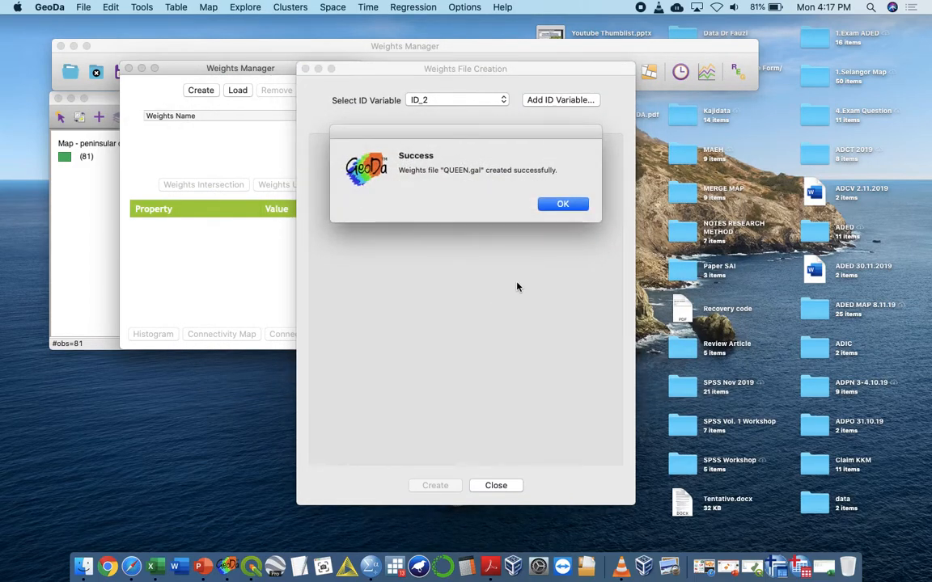
pyautogui.click(547, 203)
pyautogui.click(490, 485)
# View the QUEEN connectivity histogram, highlight the districts in the 4-to-5 neighbors bar on an enlarged map, then clear the selection and close the histogram
pyautogui.moveTo(185, 67); pyautogui.dragTo(530, 81)
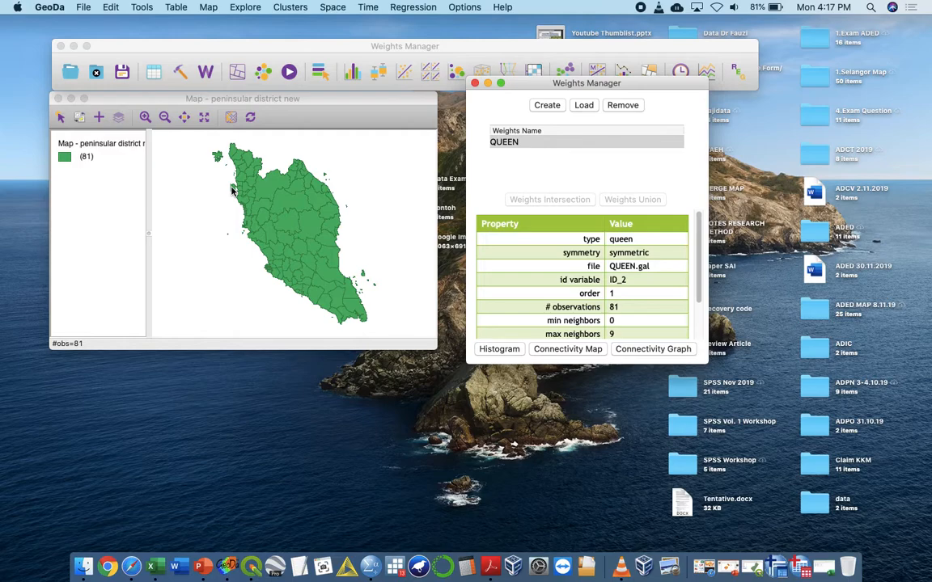
pyautogui.click(499, 349)
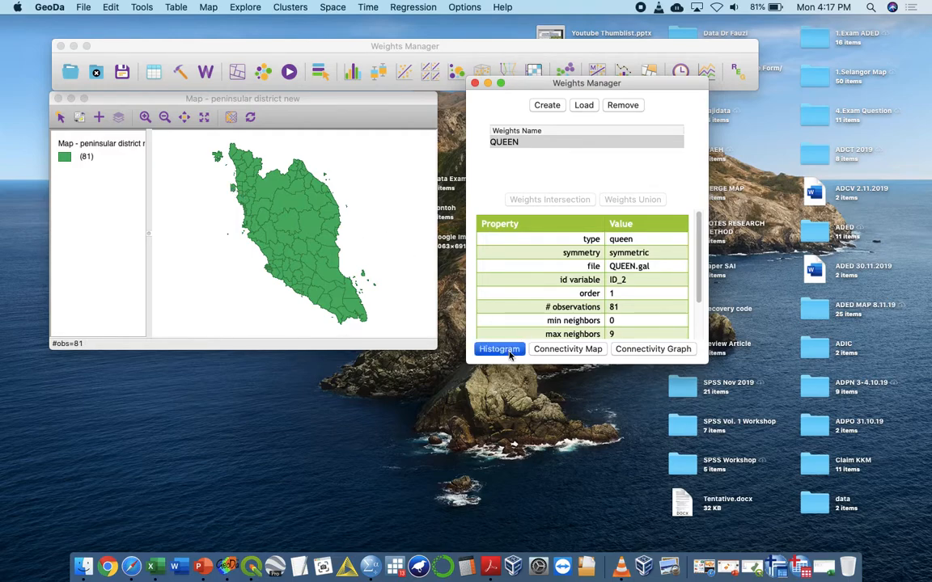
pyautogui.moveTo(364, 71); pyautogui.dragTo(680, 77)
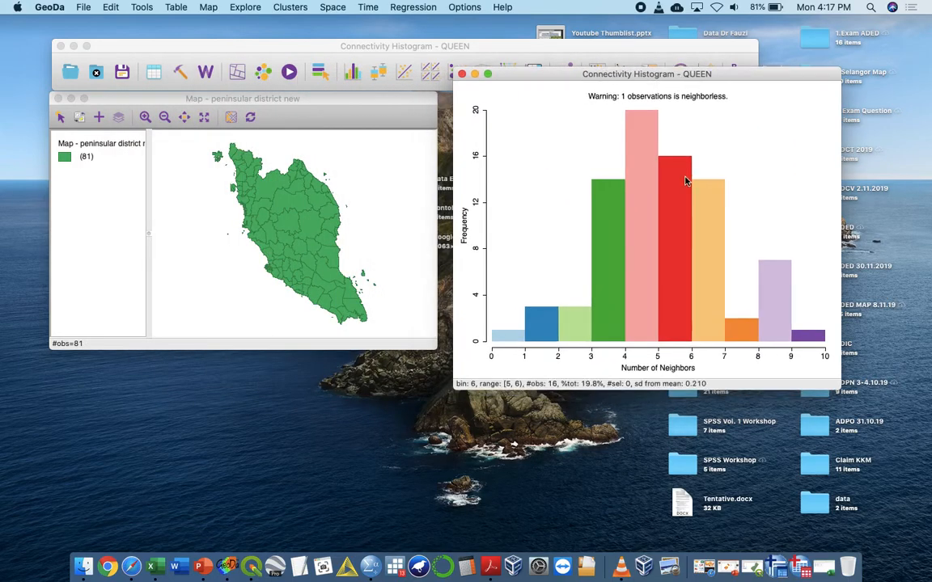
pyautogui.click(633, 193)
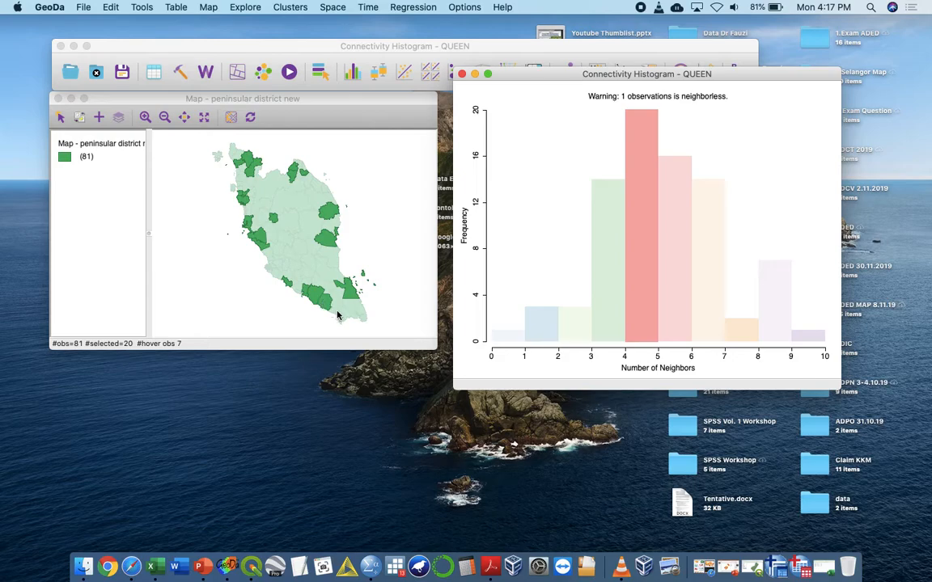
pyautogui.moveTo(434, 346); pyautogui.dragTo(803, 508)
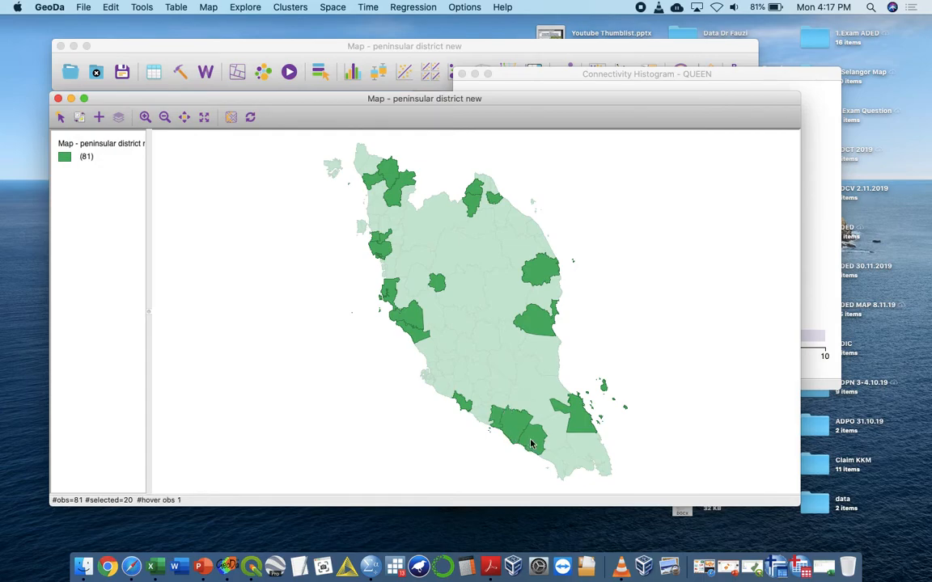
pyautogui.click(825, 228)
pyautogui.moveTo(681, 74); pyautogui.dragTo(571, 148)
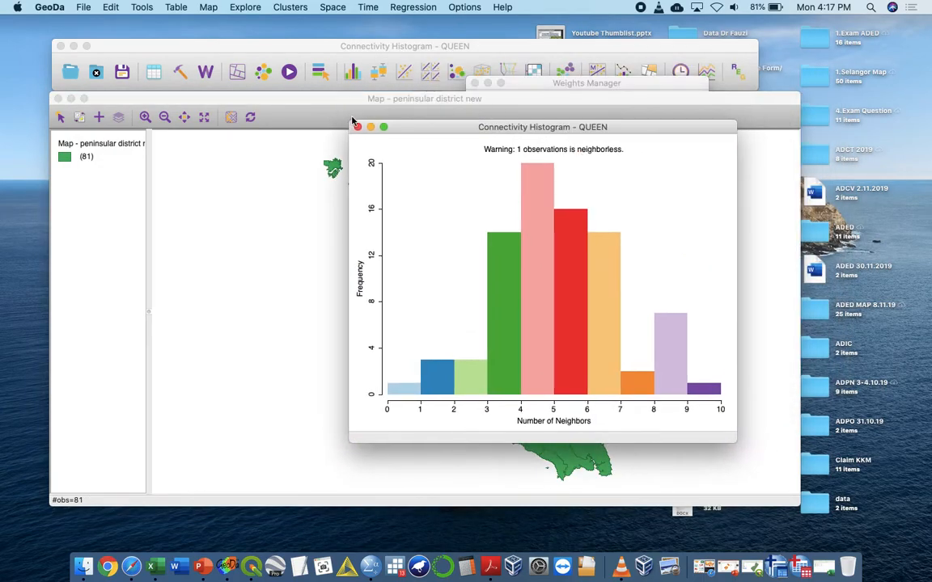
pyautogui.click(356, 129)
# Examine the neighbors of individual districts in an enlarged QUEEN connectivity map, then close that map
pyautogui.click(558, 200)
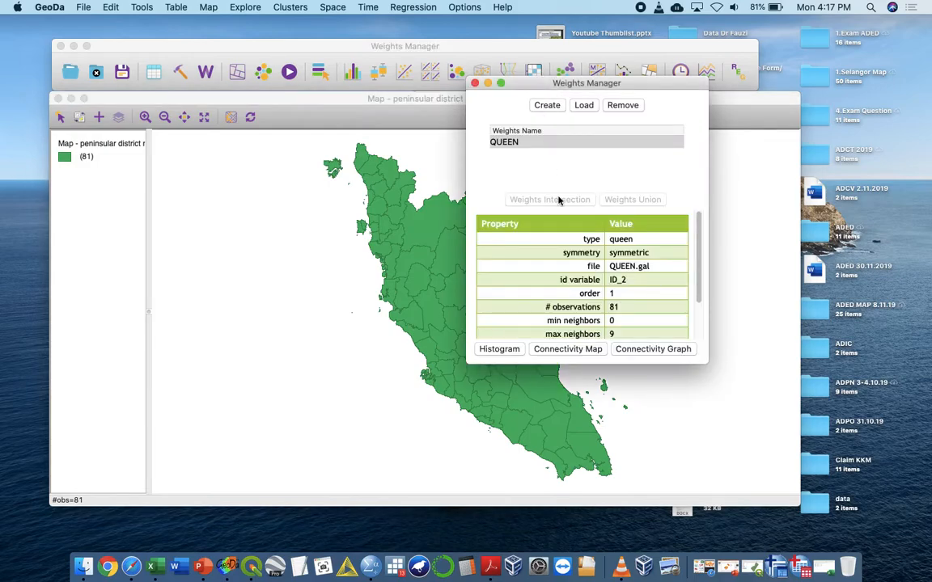
pyautogui.click(568, 348)
pyautogui.moveTo(343, 326)
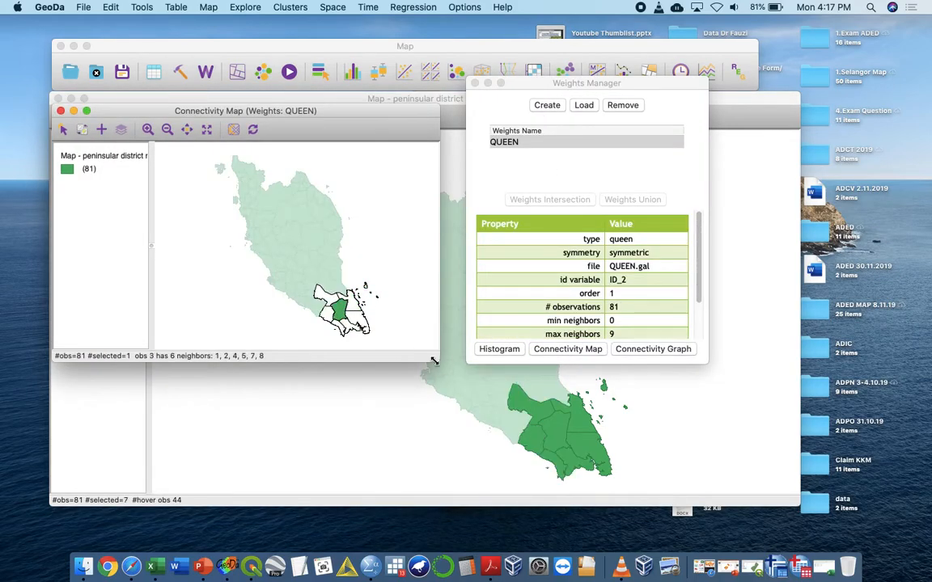
pyautogui.click(87, 110)
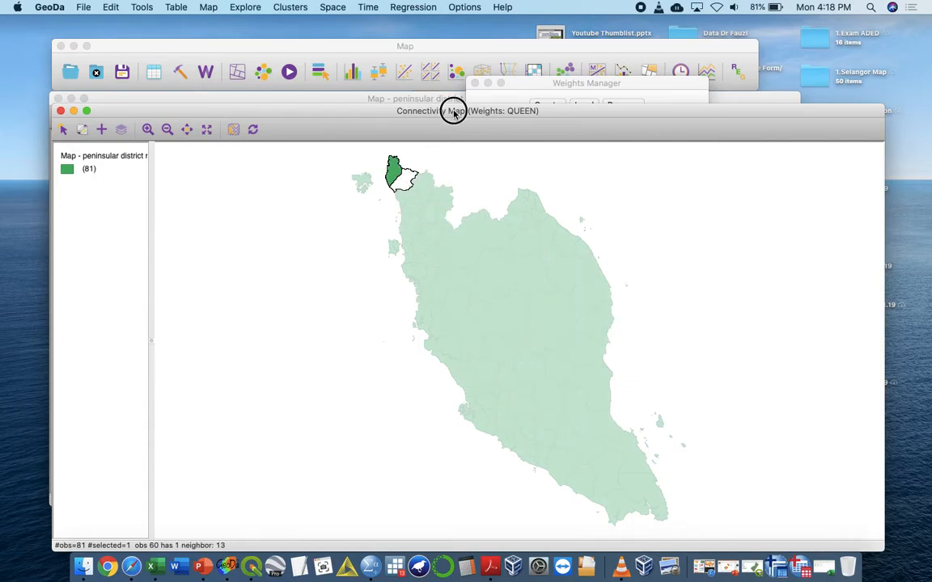
pyautogui.click(61, 111)
# Enlarge the QUEEN connectivity graph and examine the neighbor links of several southern, central and western districts
pyautogui.click(653, 349)
pyautogui.click(338, 327)
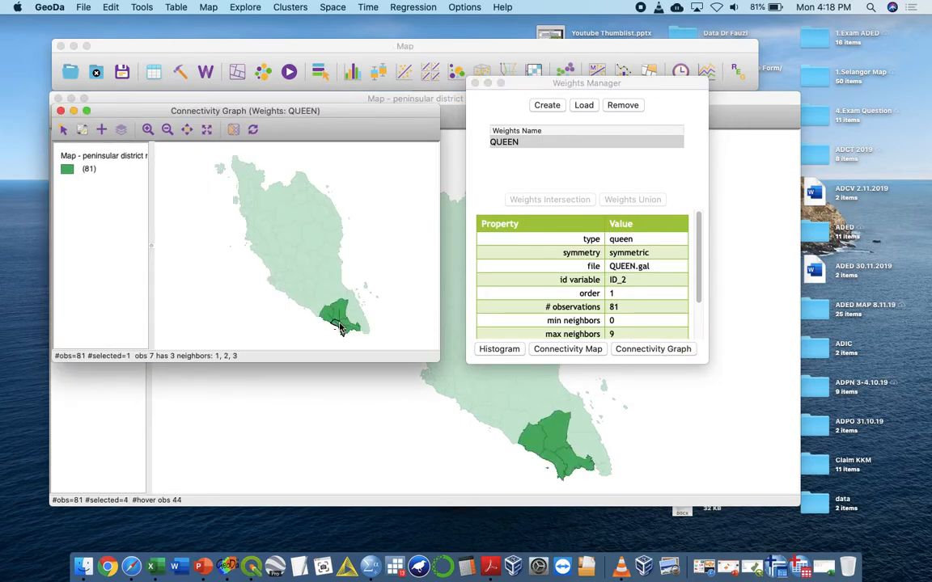
pyautogui.moveTo(406, 111); pyautogui.dragTo(462, 140)
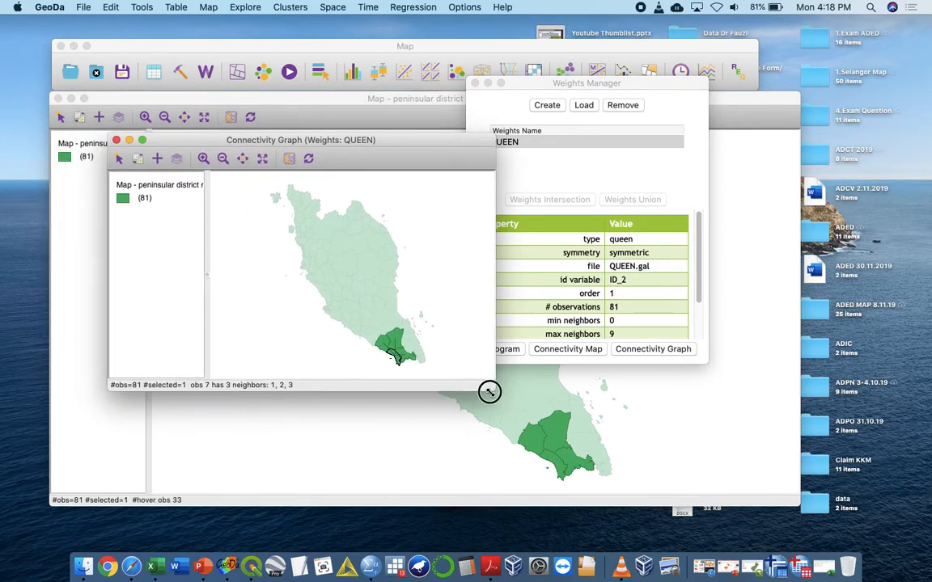
pyautogui.moveTo(490, 389); pyautogui.dragTo(769, 524)
pyautogui.click(602, 478)
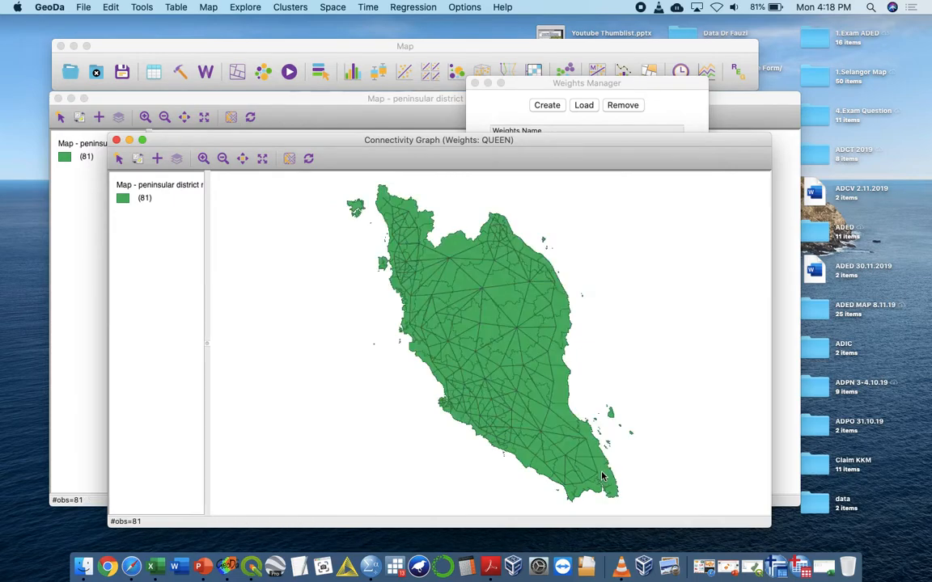
pyautogui.click(552, 389)
pyautogui.click(503, 353)
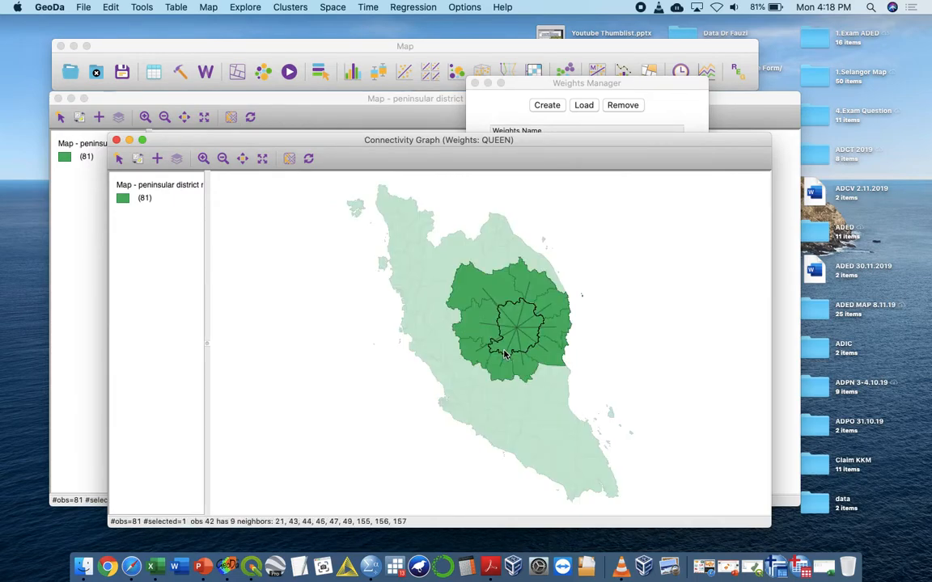
pyautogui.click(500, 396)
pyautogui.click(501, 324)
pyautogui.click(432, 297)
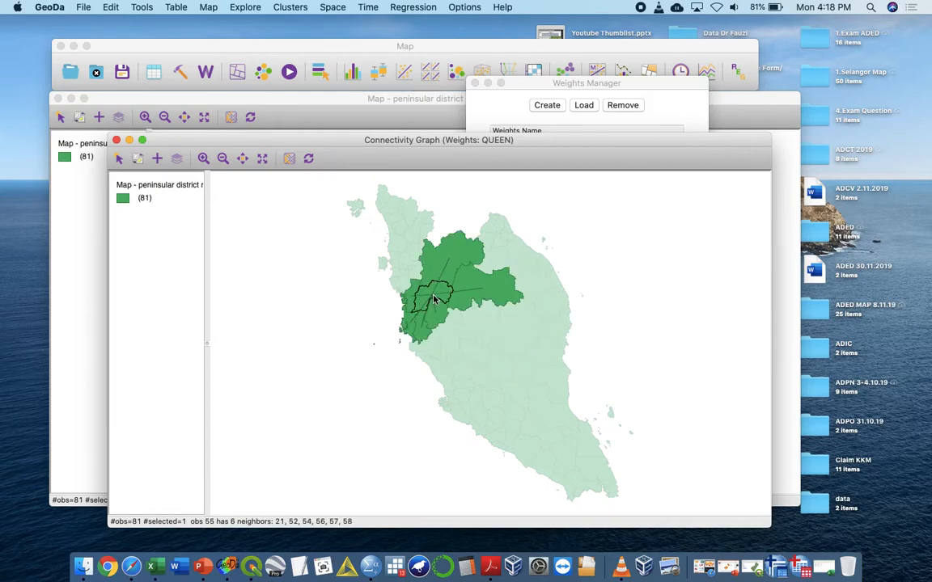
pyautogui.click(478, 330)
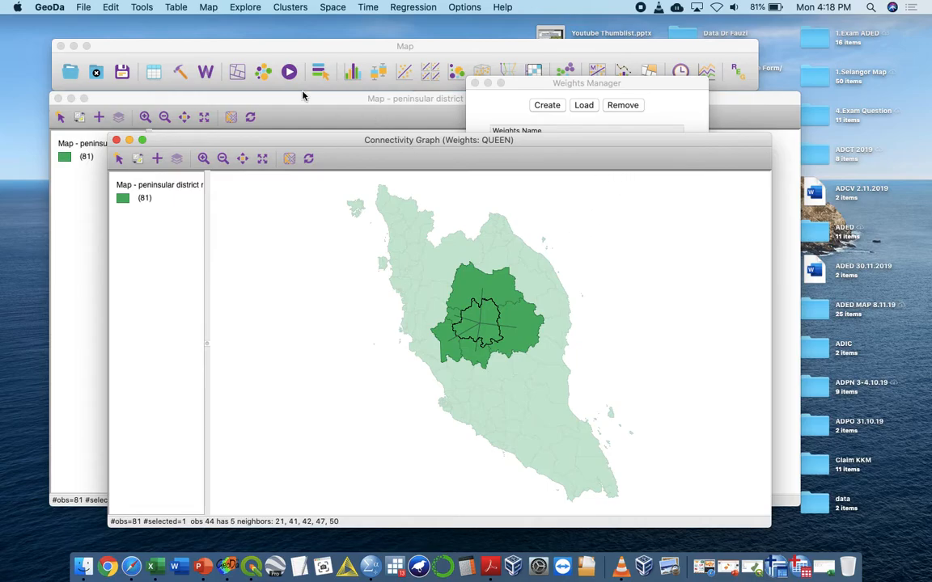
# Place the attribute table beside the connectivity graph and find the row of the selected district, ID_2 44
pyautogui.click(153, 72)
pyautogui.moveTo(372, 48); pyautogui.dragTo(894, 231)
pyautogui.moveTo(736, 233); pyautogui.dragTo(56, 114)
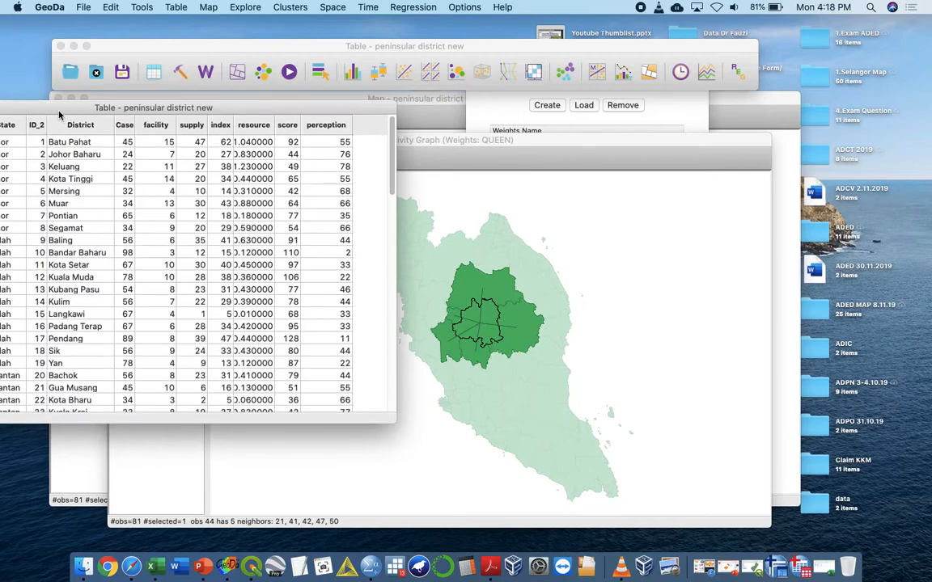
pyautogui.moveTo(386, 183); pyautogui.dragTo(390, 300)
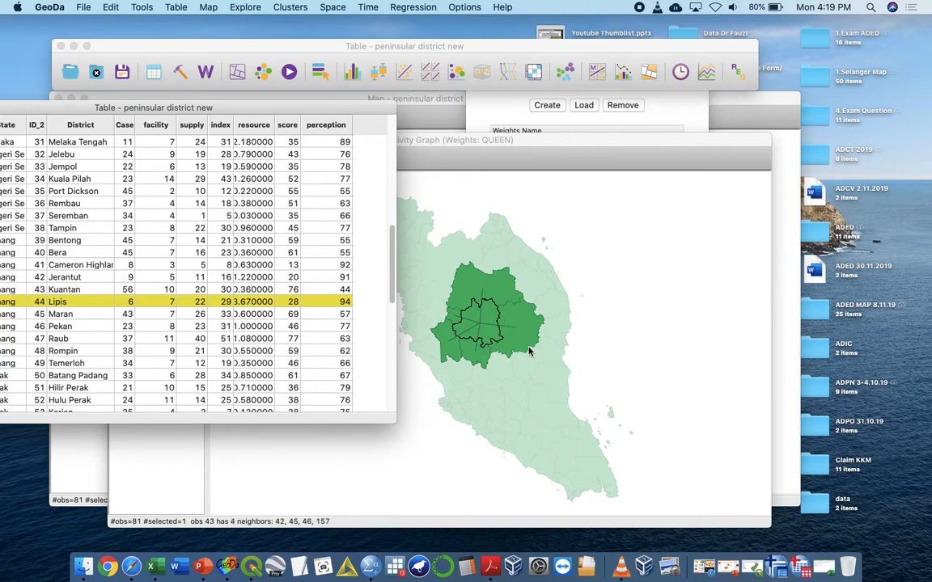
# Close the QUEEN connectivity graph and the Weights Manager
pyautogui.click(670, 121)
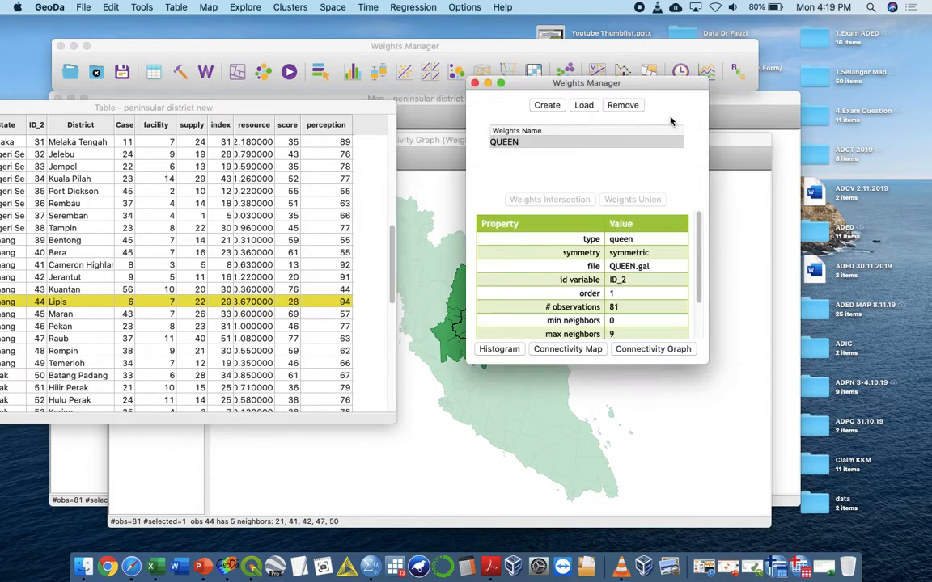
pyautogui.click(735, 158)
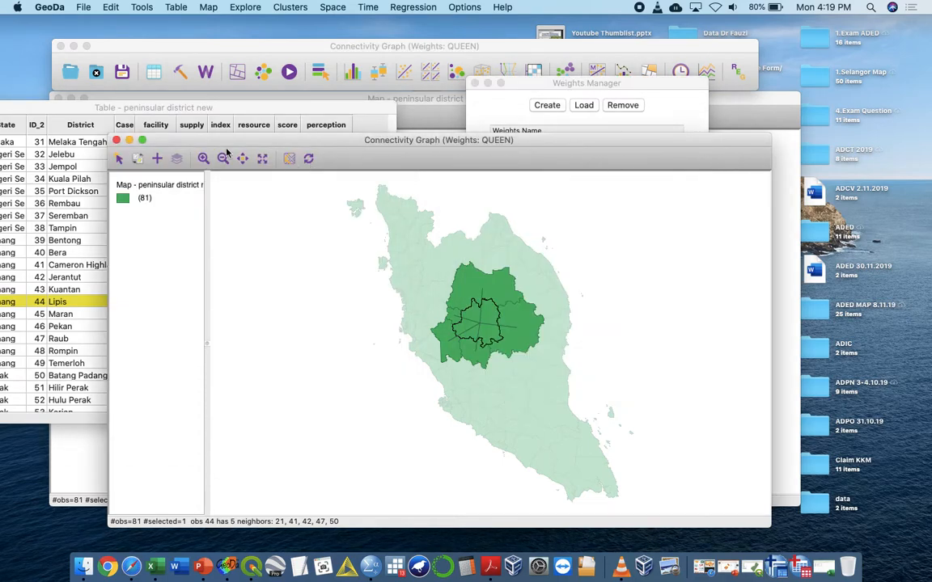
pyautogui.click(116, 140)
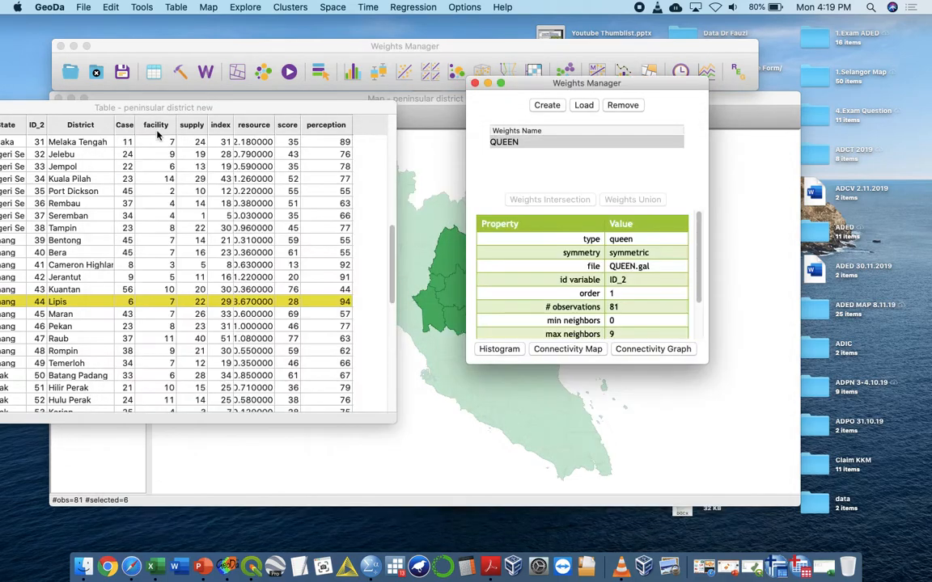
pyautogui.click(333, 8)
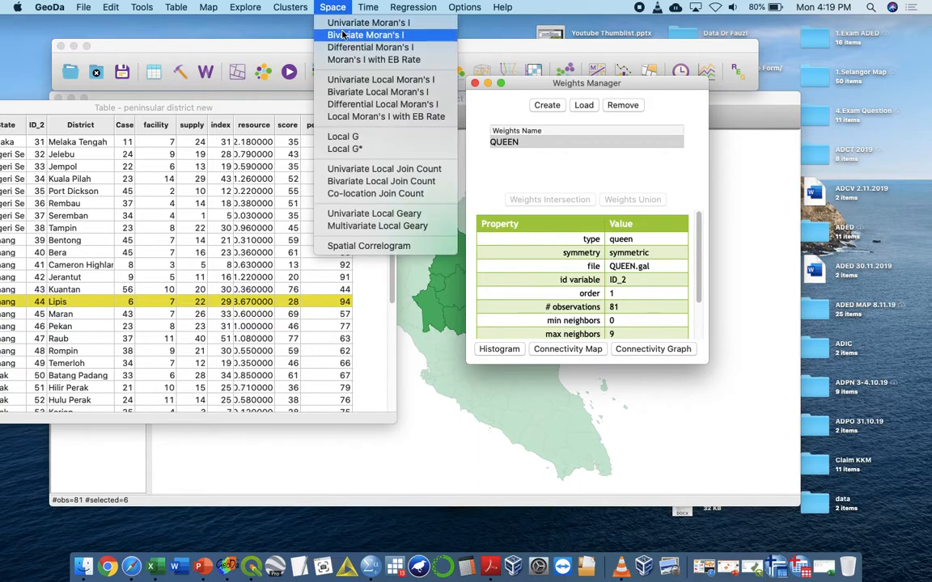
pyautogui.click(474, 86)
pyautogui.click(474, 86)
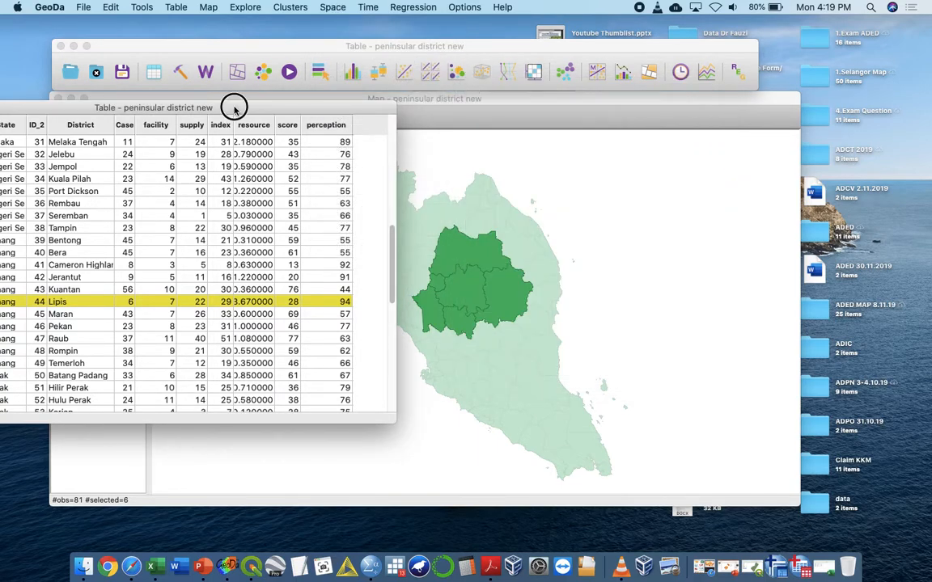
# Close the attribute table and clear the district selection on the map
pyautogui.moveTo(235, 104); pyautogui.dragTo(592, 122)
pyautogui.click(276, 126)
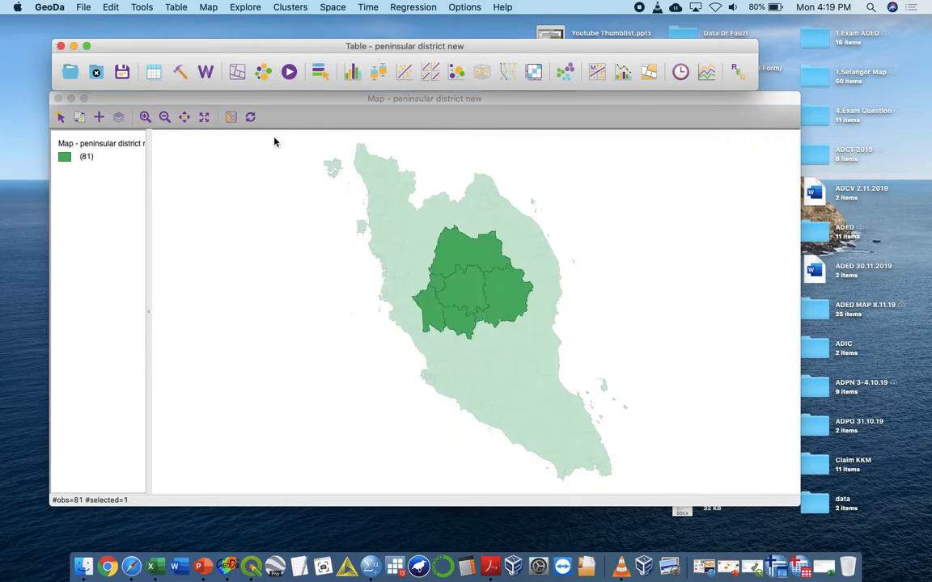
pyautogui.click(605, 212)
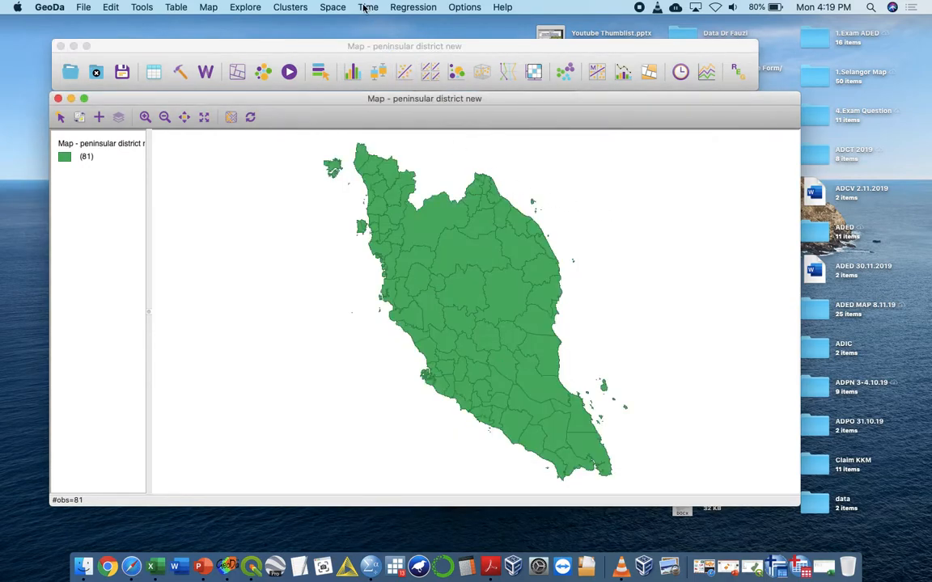
# Create a univariate Moran's I scatter plot for Case using the QUEEN weights
pyautogui.click(332, 7)
pyautogui.click(354, 25)
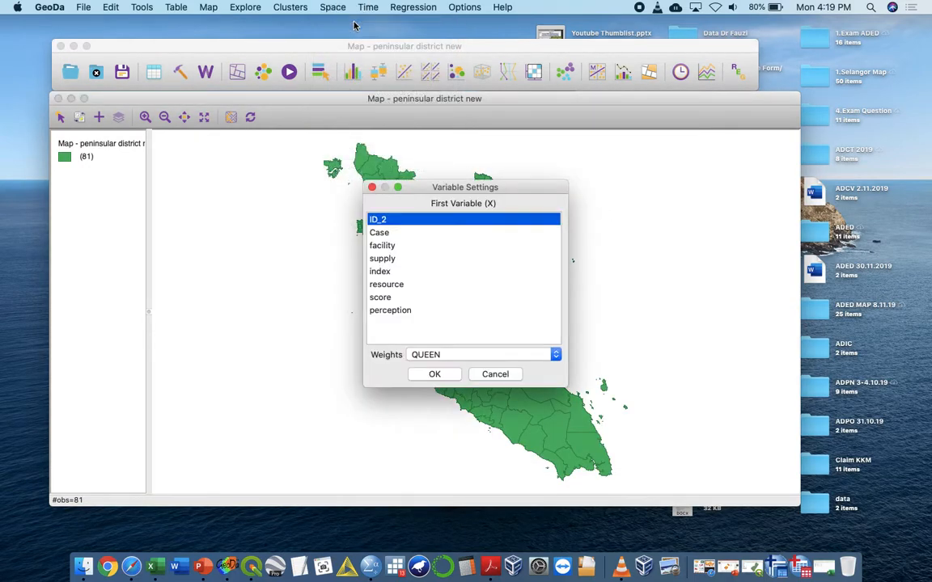
pyautogui.click(381, 233)
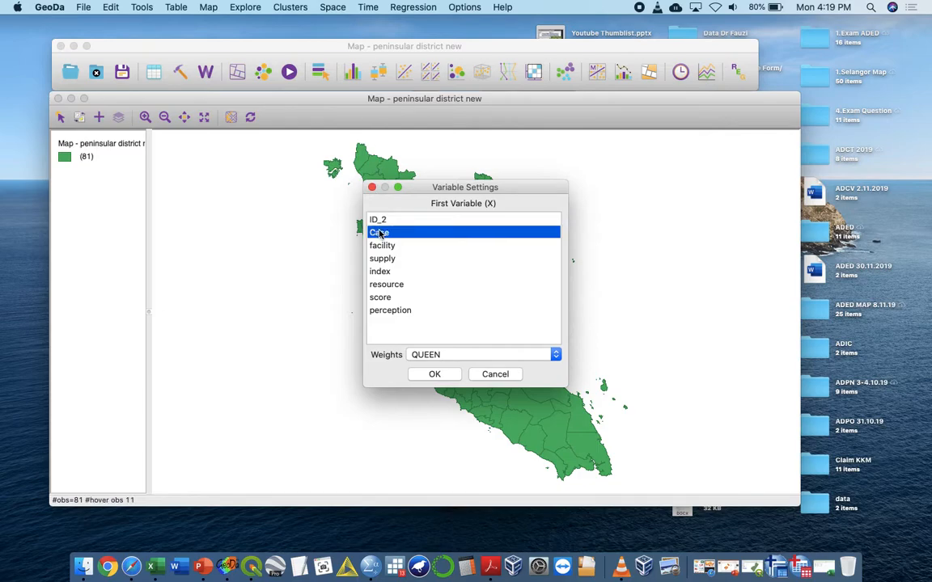
pyautogui.click(442, 376)
pyautogui.click(557, 209)
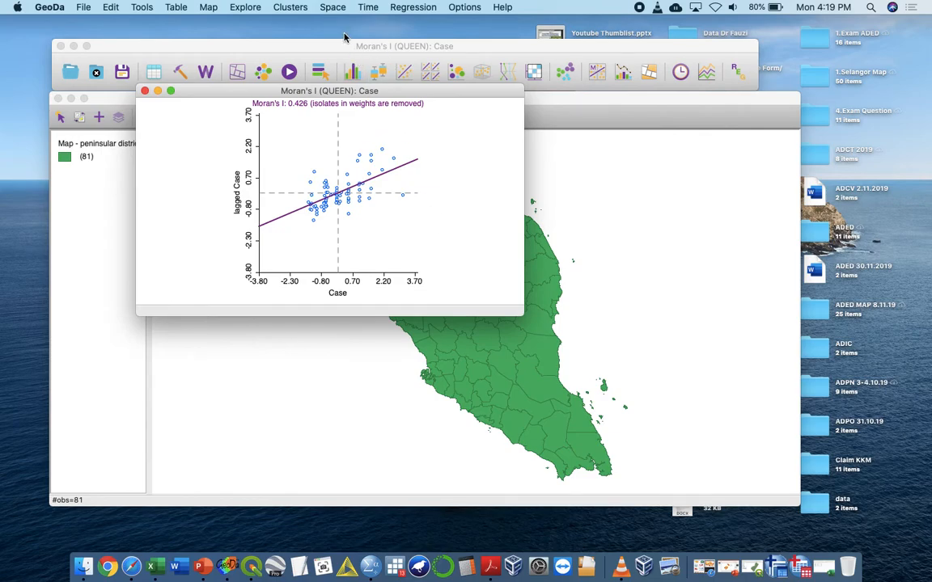
# Enlarge the Moran's I scatter plot and move it clear of the southern part of the district map
pyautogui.moveTo(365, 91); pyautogui.dragTo(321, 64)
pyautogui.moveTo(472, 285); pyautogui.dragTo(670, 422)
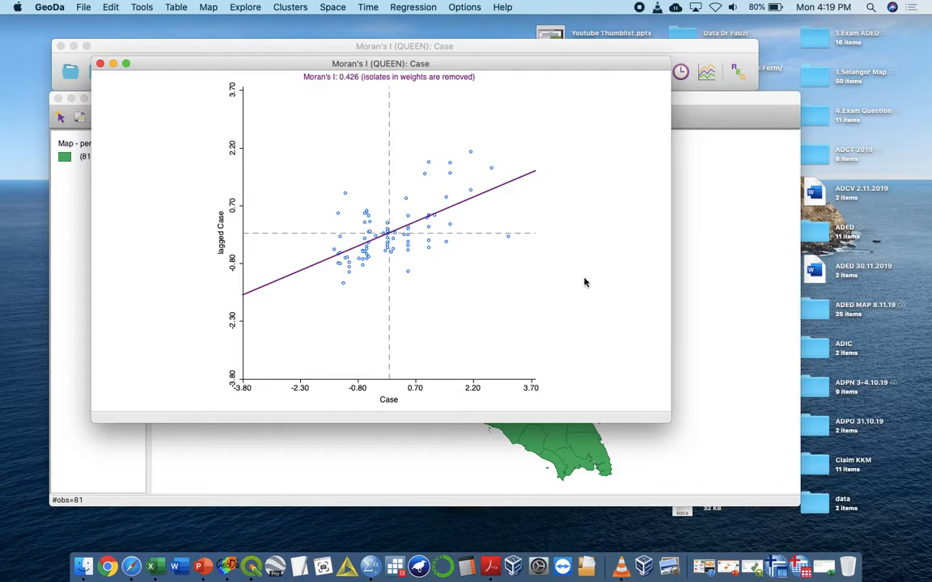
pyautogui.moveTo(419, 70); pyautogui.dragTo(332, 20)
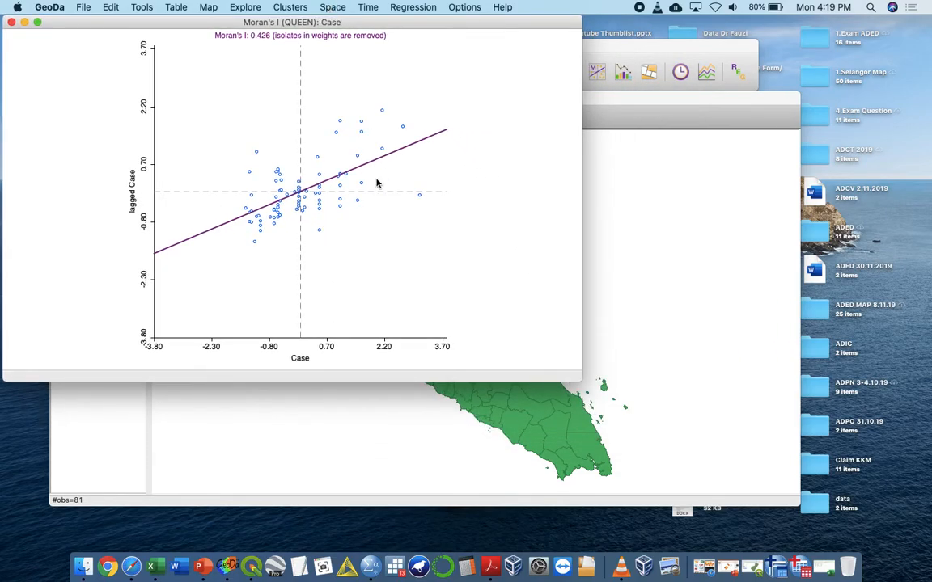
# Highlight the points in each of the four scatter plot quadrants in turn, and close the plot
pyautogui.moveTo(310, 105); pyautogui.dragTo(409, 153)
pyautogui.moveTo(284, 253); pyautogui.dragTo(245, 214)
pyautogui.moveTo(322, 212); pyautogui.dragTo(399, 265)
pyautogui.moveTo(224, 129); pyautogui.dragTo(293, 188)
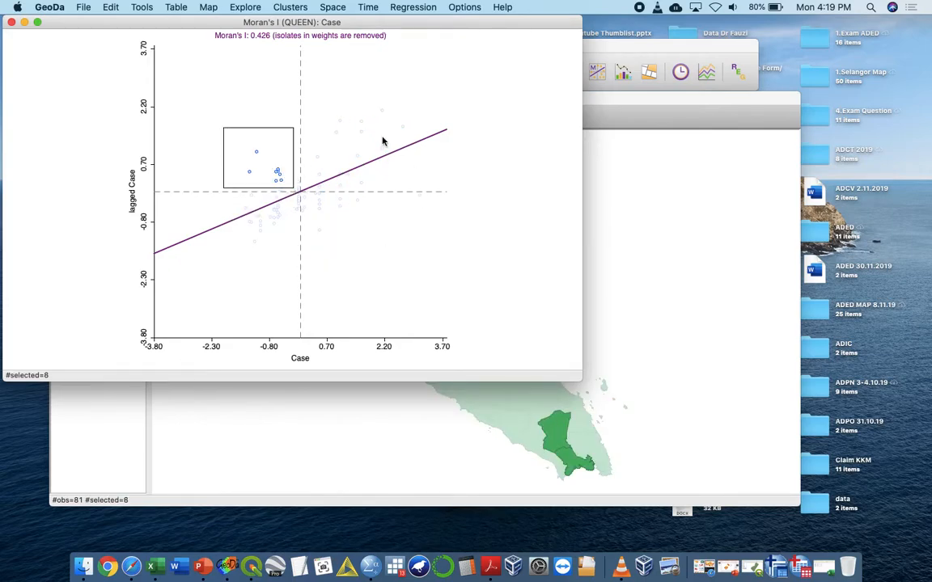
pyautogui.moveTo(421, 28); pyautogui.dragTo(481, 55)
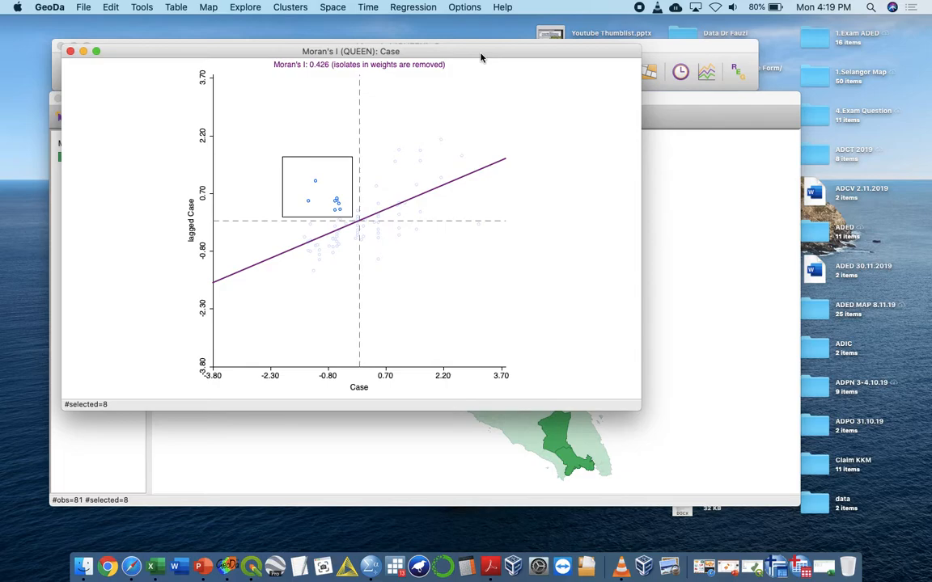
pyautogui.click(70, 51)
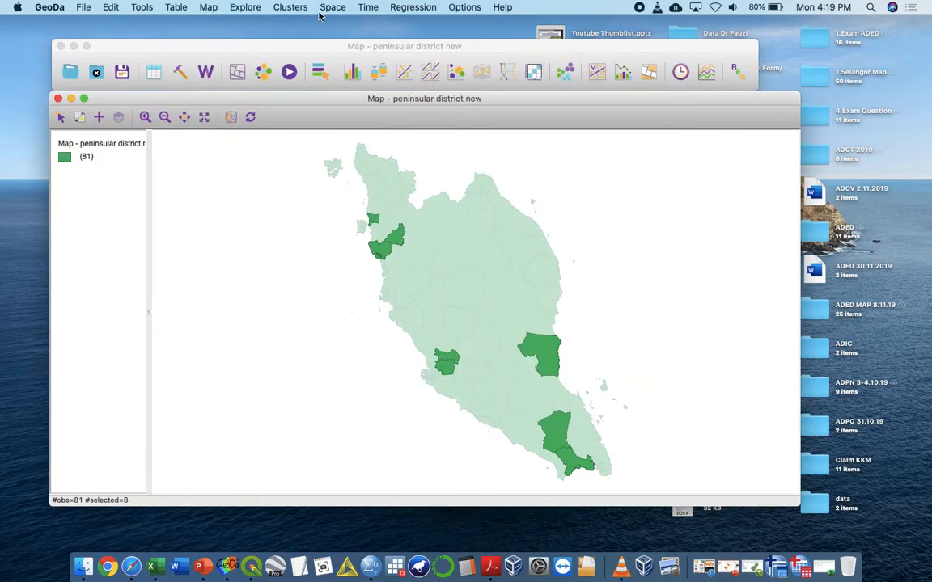
# Run a univariate local Moran's I on Case with the QUEEN weights, outputting the significance map, cluster map and Moran scatter plot
pyautogui.click(332, 7)
pyautogui.click(332, 79)
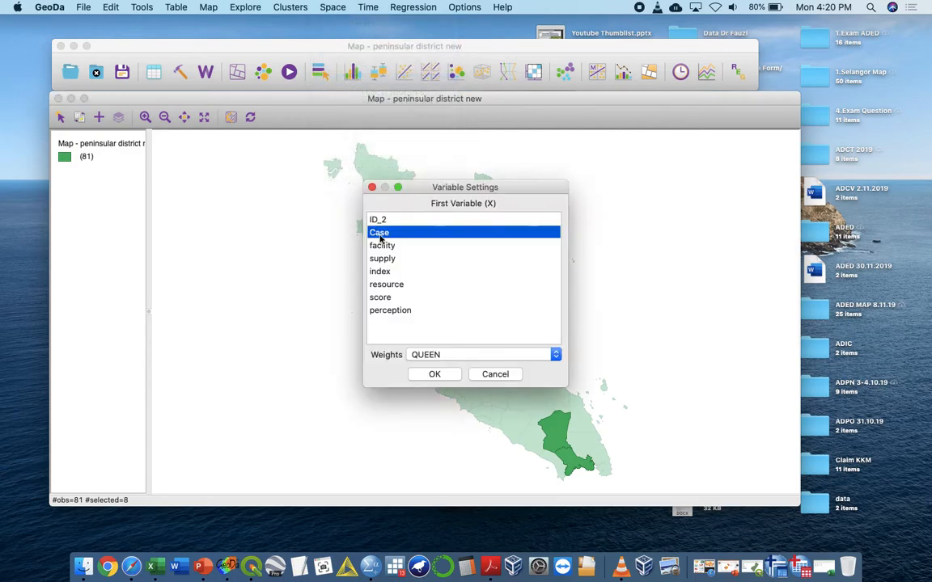
pyautogui.click(434, 373)
pyautogui.click(371, 55)
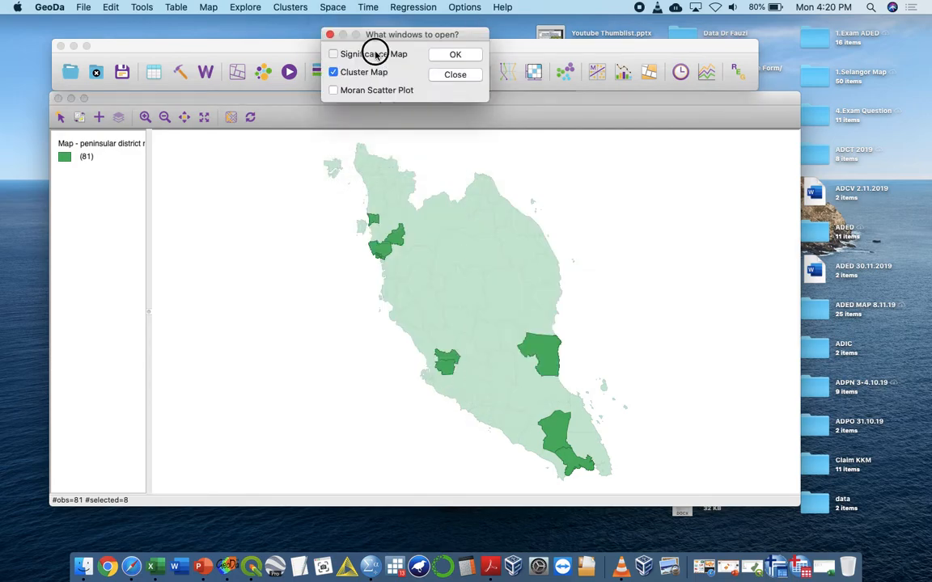
pyautogui.click(333, 90)
pyautogui.click(455, 54)
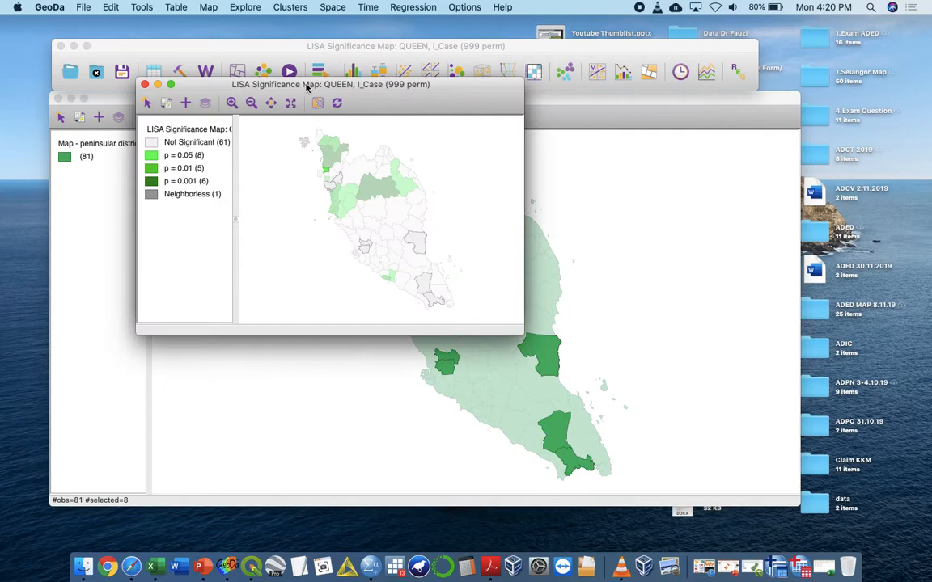
# Arrange the LISA significance map, LISA cluster map and Moran scatter plot so that all three can be seen together
pyautogui.moveTo(655, 38); pyautogui.dragTo(760, 36)
pyautogui.moveTo(437, 85); pyautogui.dragTo(546, 224)
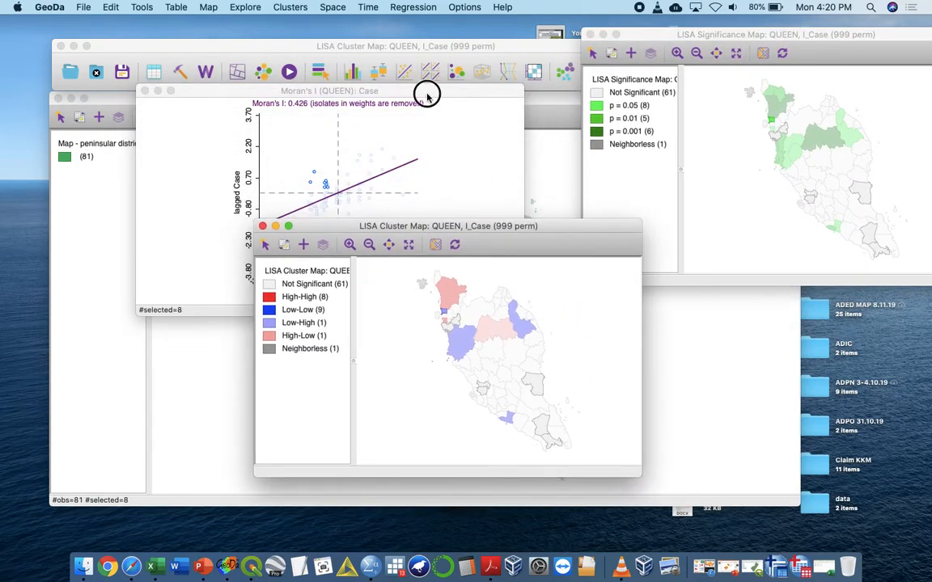
pyautogui.moveTo(426, 95); pyautogui.dragTo(332, 28)
pyautogui.moveTo(478, 226); pyautogui.dragTo(364, 249)
pyautogui.moveTo(664, 35); pyautogui.dragTo(550, 28)
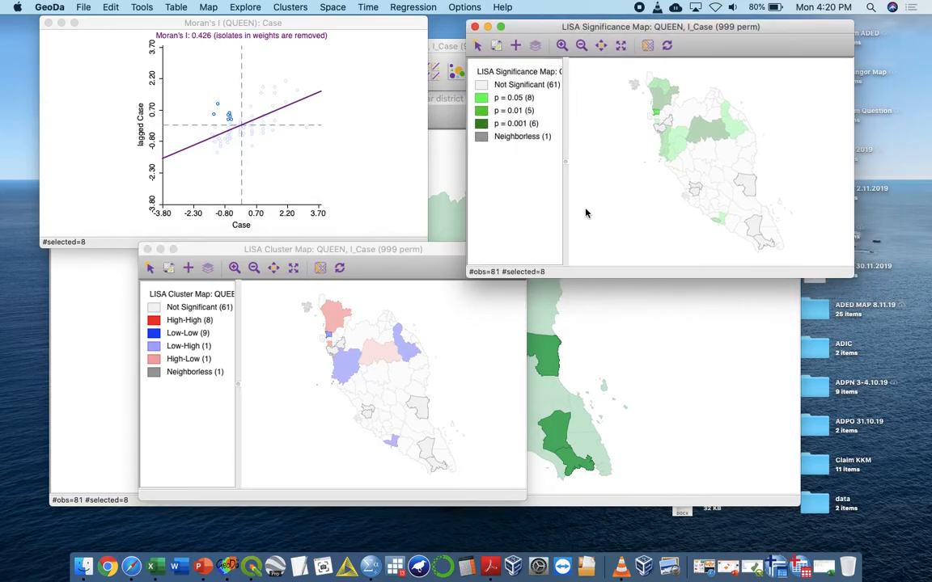
# Highlight the p = 0.05 districts on the significance map, and the Low-Low, High-High and Low-High districts on the cluster map
pyautogui.click(481, 98)
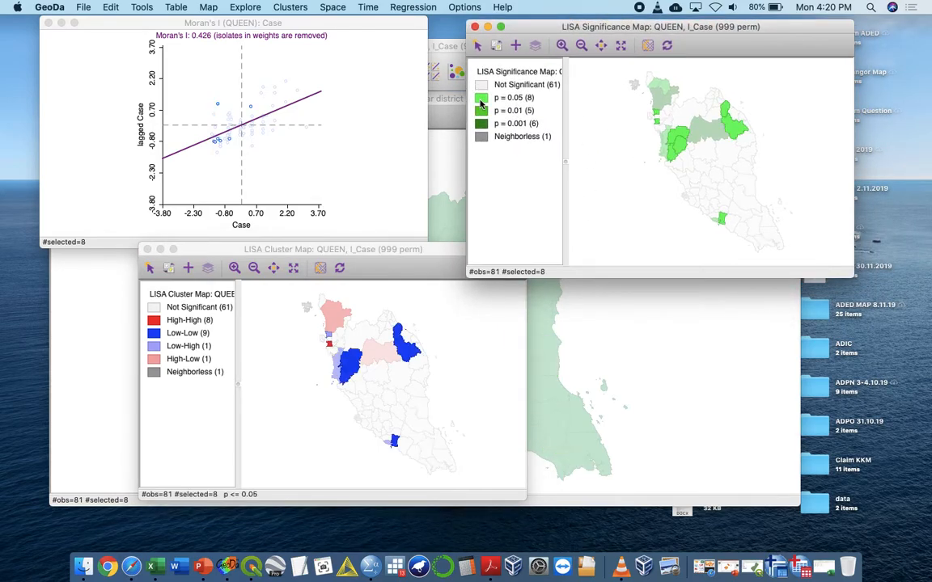
pyautogui.click(154, 338)
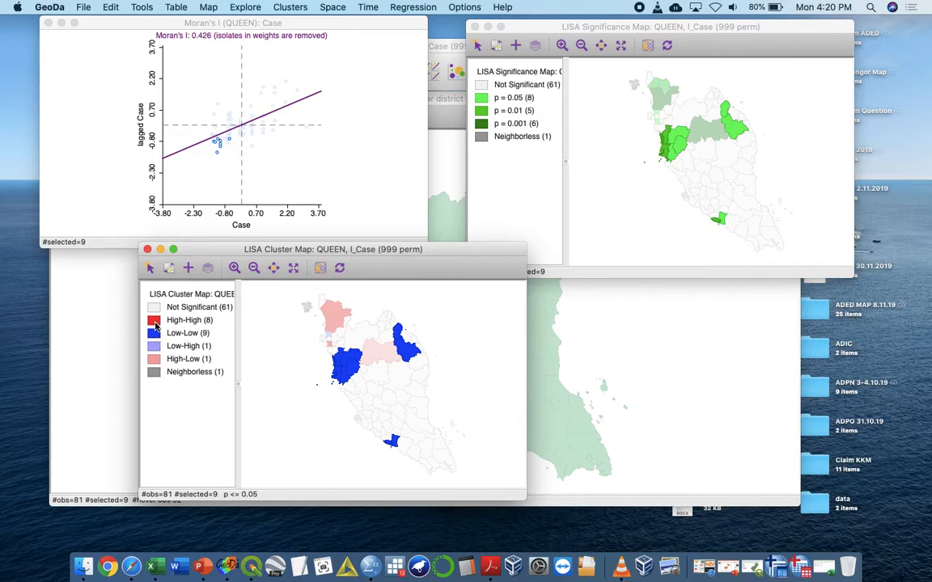
pyautogui.click(154, 321)
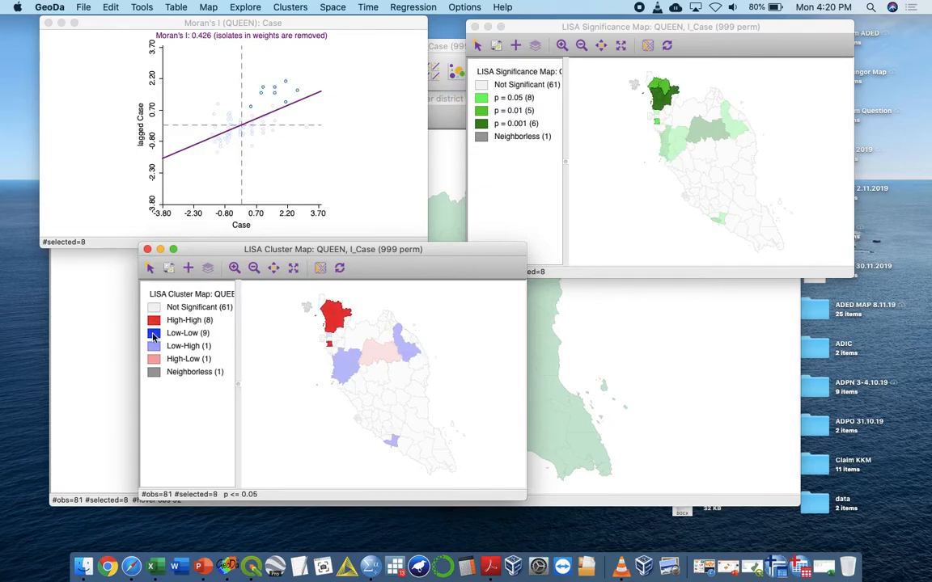
pyautogui.click(153, 334)
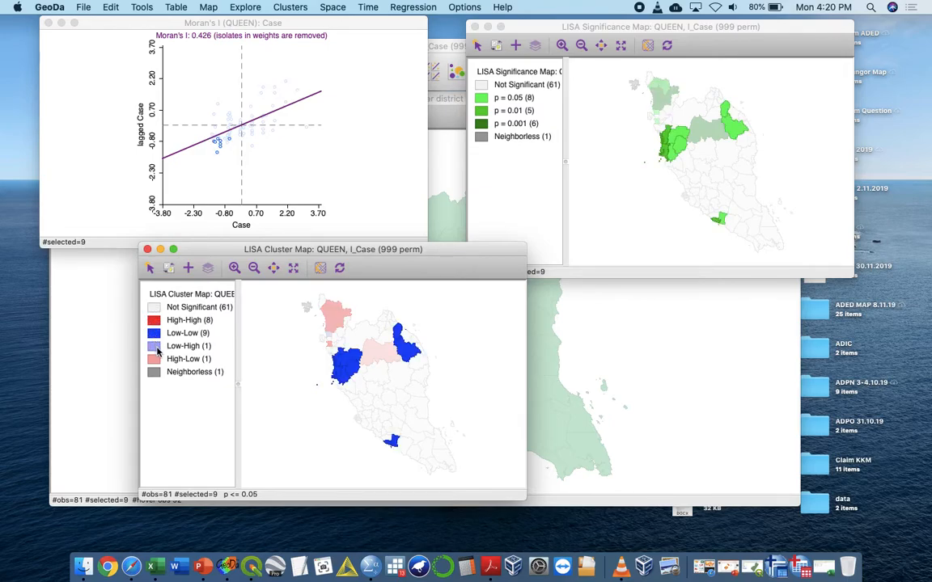
pyautogui.click(154, 346)
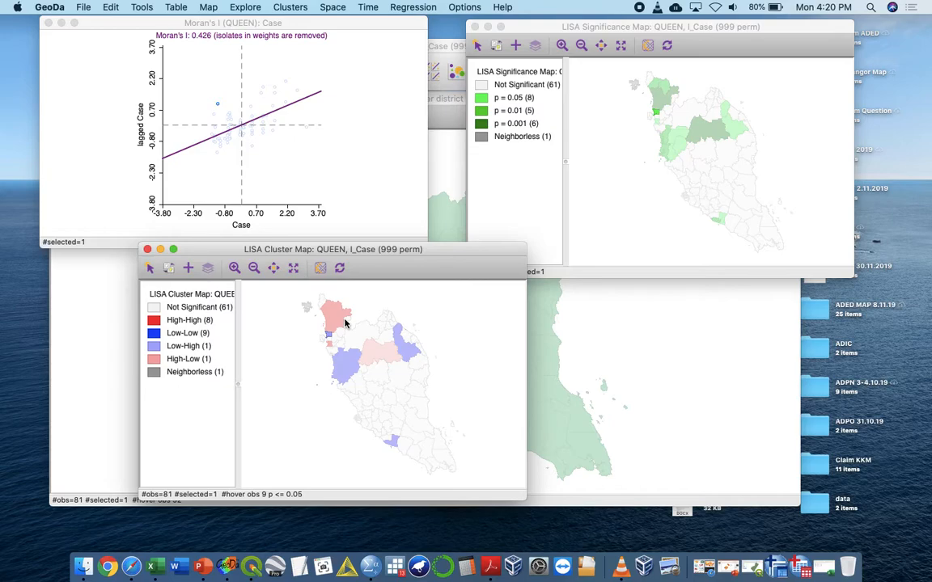
# Clear the selection and close the base district map, and open the attribute table beside the LISA cluster map
pyautogui.click(679, 428)
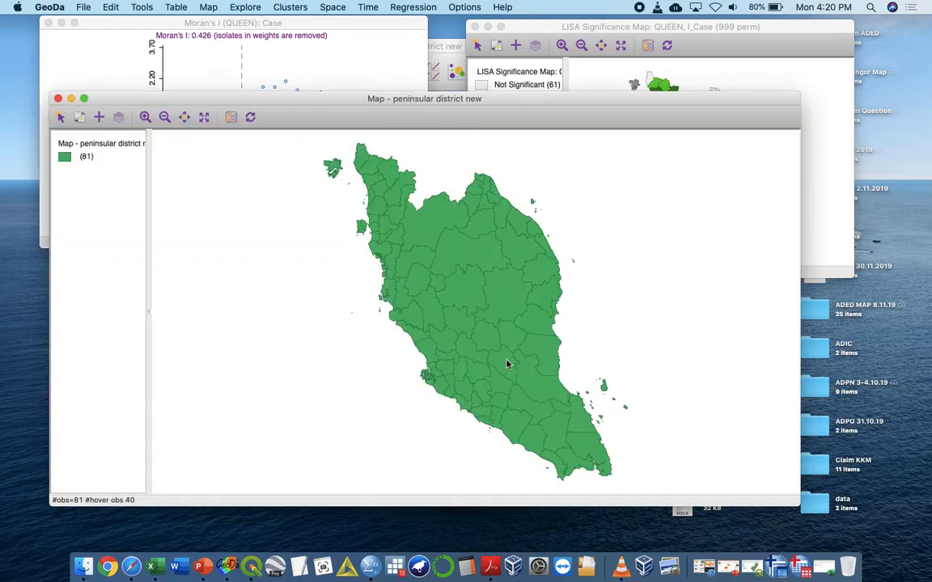
pyautogui.click(58, 98)
pyautogui.click(150, 71)
pyautogui.moveTo(319, 114); pyautogui.dragTo(576, 113)
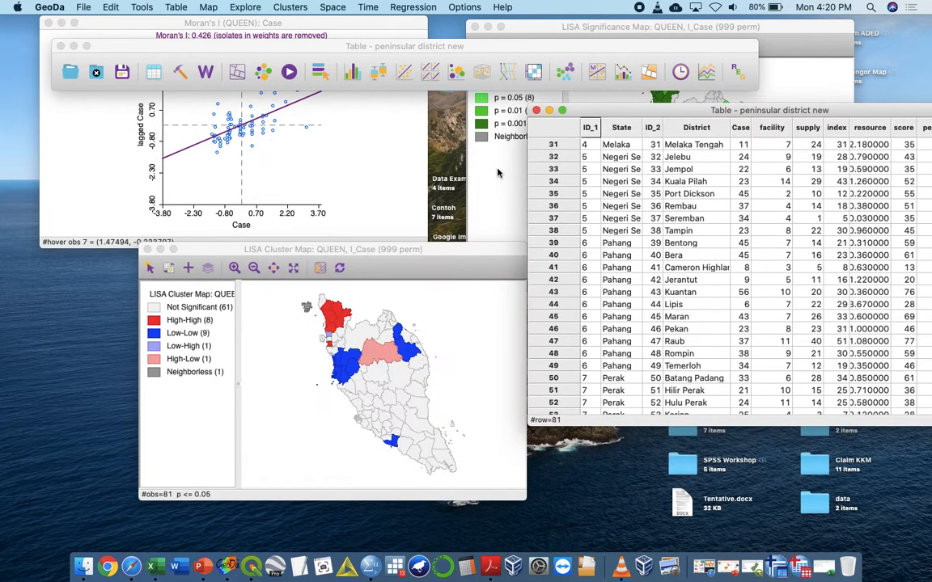
# Select the Low-High district on the LISA cluster map and find its highlighted row in the attribute table
pyautogui.click(172, 346)
pyautogui.click(175, 349)
pyautogui.click(330, 339)
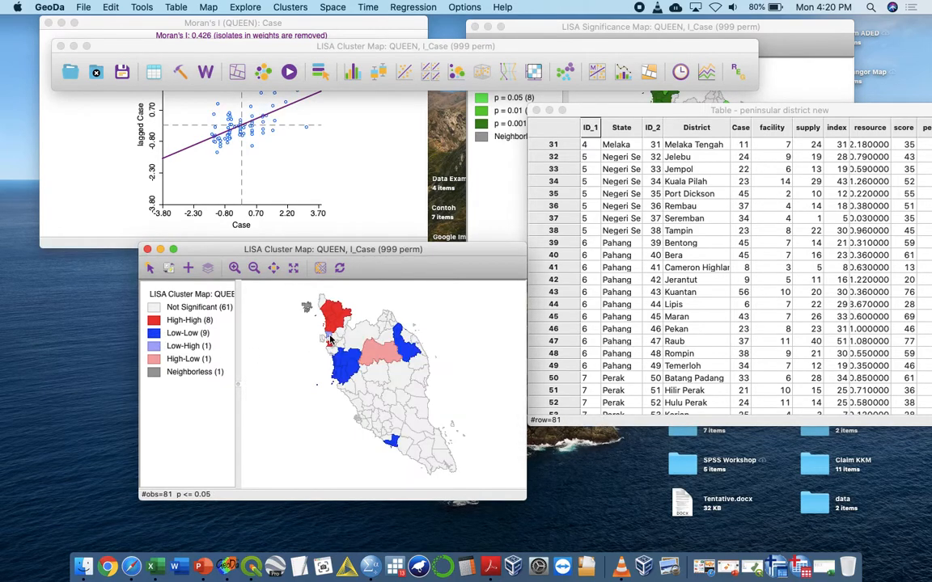
pyautogui.click(330, 338)
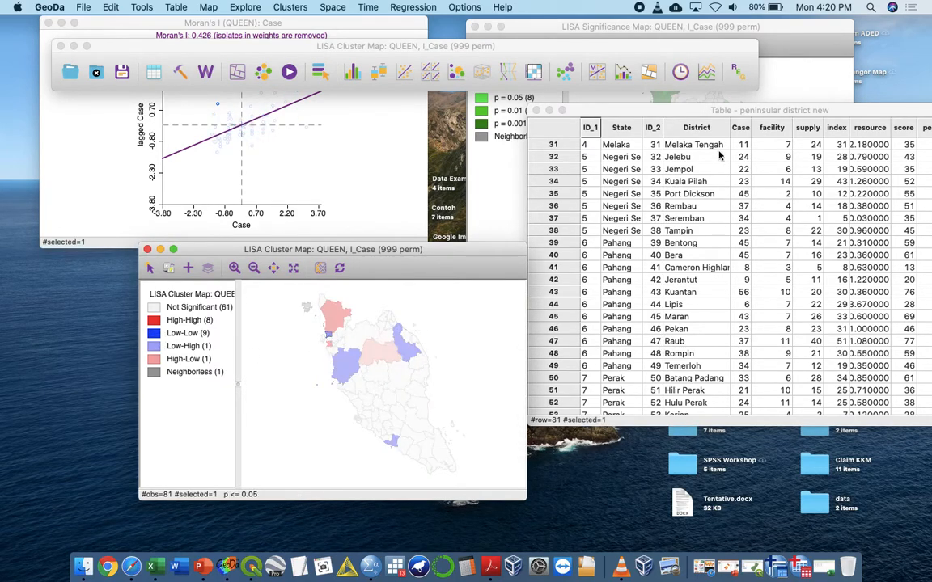
pyautogui.moveTo(600, 105); pyautogui.dragTo(404, 29)
pyautogui.moveTo(811, 188); pyautogui.dragTo(801, 293)
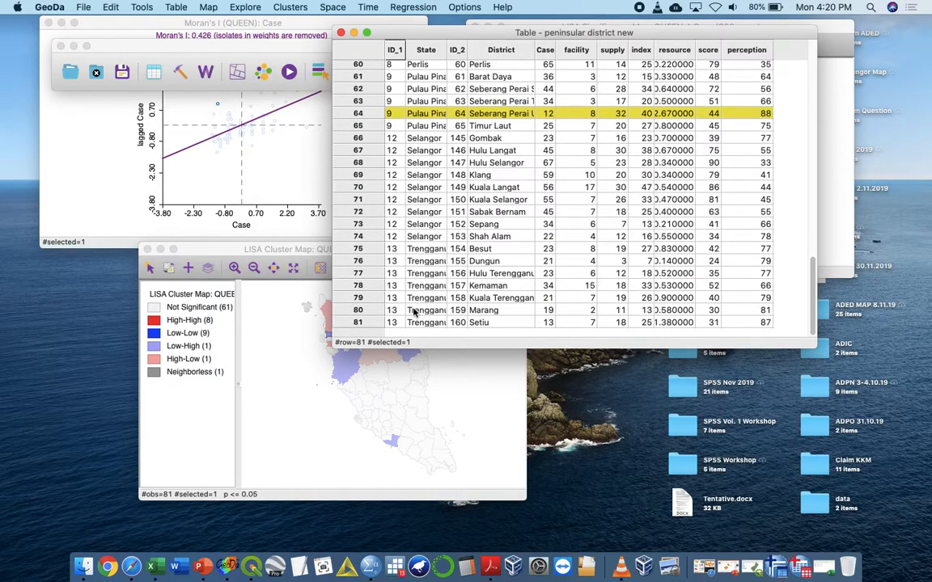
pyautogui.moveTo(416, 32); pyautogui.dragTo(536, 40)
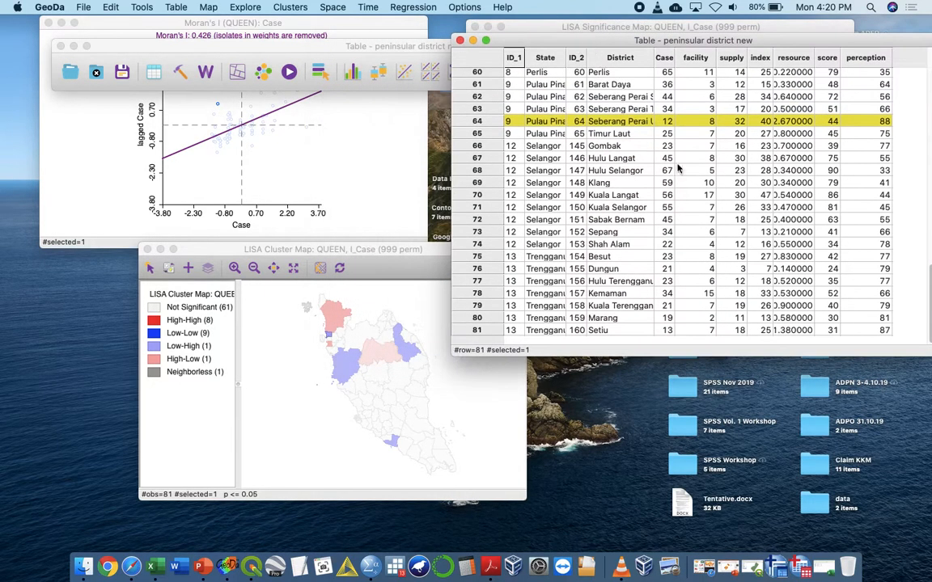
# Select the High-Low district on the LISA cluster map and find its row in the attribute table
pyautogui.click(156, 360)
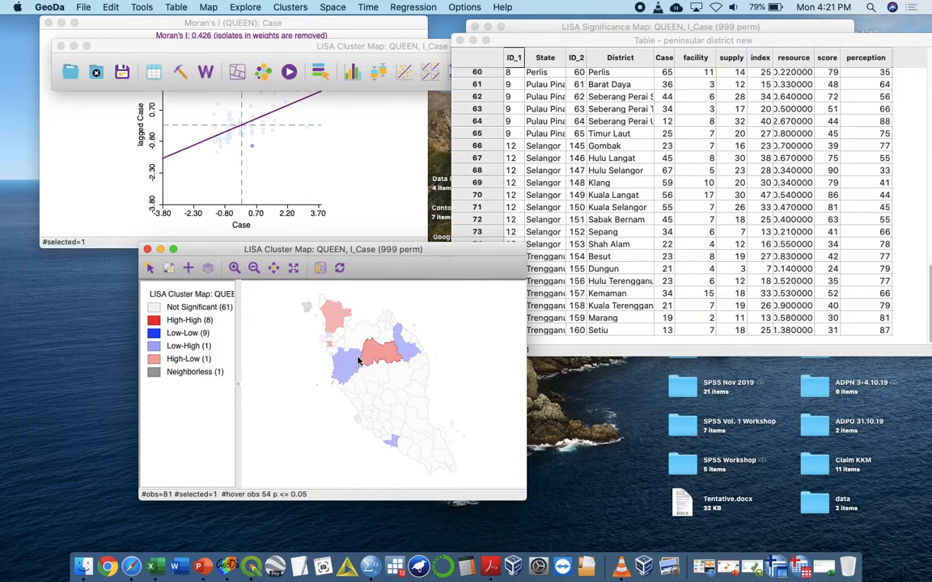
pyautogui.moveTo(426, 249); pyautogui.dragTo(355, 204)
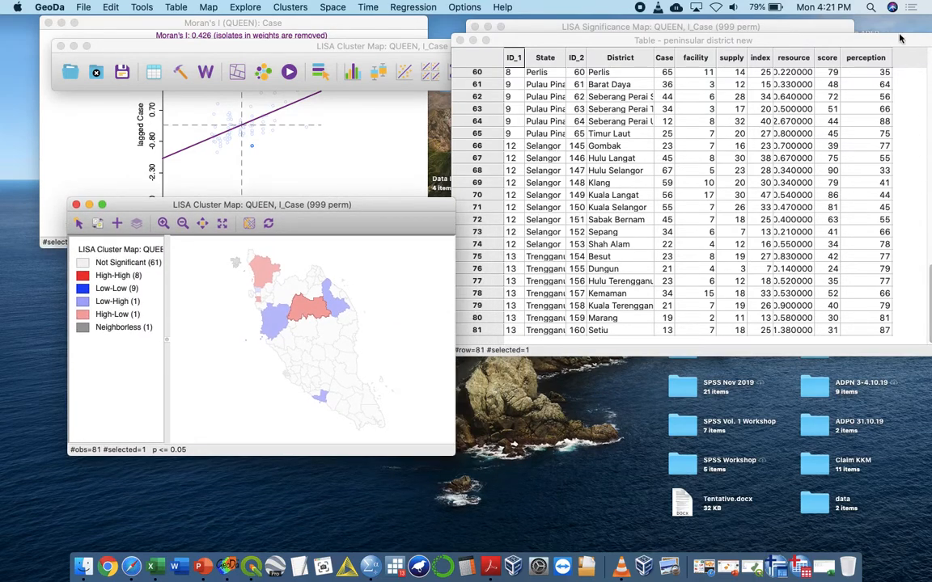
pyautogui.moveTo(903, 42); pyautogui.dragTo(828, 47)
pyautogui.moveTo(855, 327); pyautogui.dragTo(871, 142)
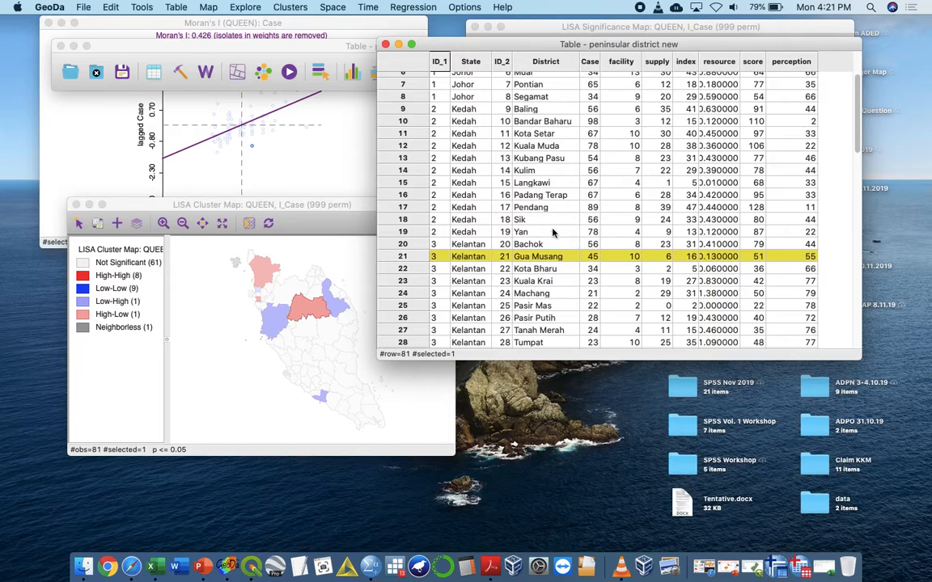
# Close the attribute table and clear the district selection on the linked LISA maps
pyautogui.click(386, 45)
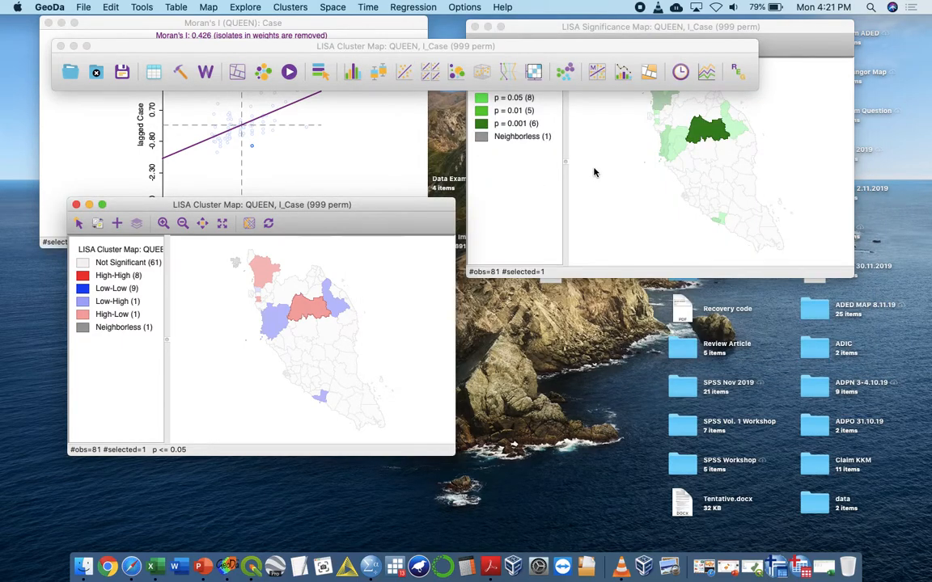
pyautogui.click(536, 155)
pyautogui.click(376, 170)
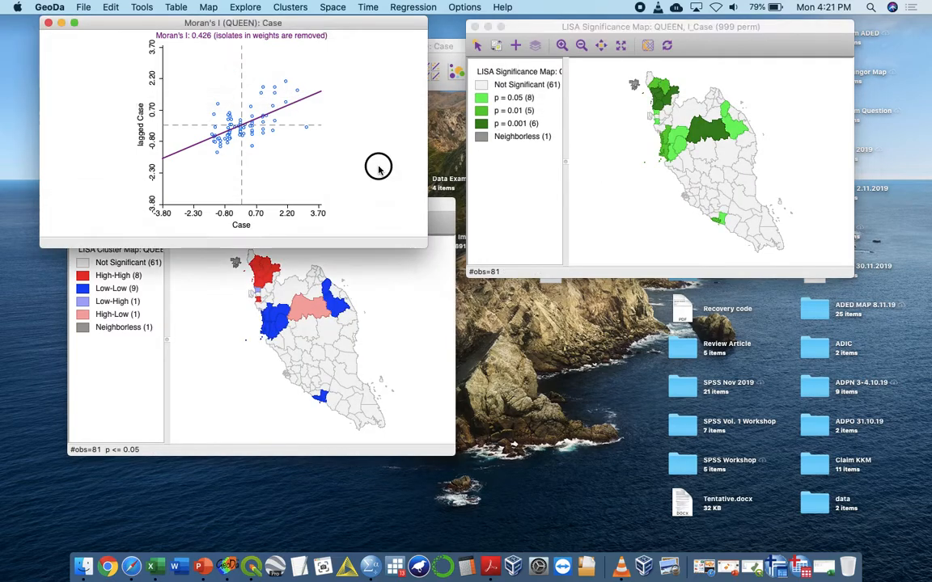
# Align the LISA cluster map below the Moran scatter plot and the significance map beside it
pyautogui.click(395, 255)
pyautogui.moveTo(393, 212); pyautogui.dragTo(365, 260)
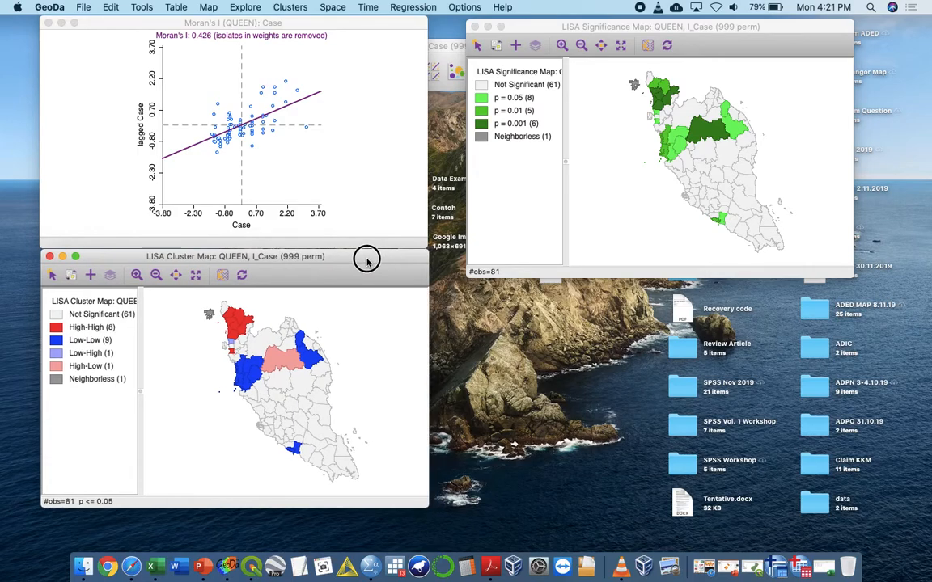
pyautogui.moveTo(600, 25); pyautogui.dragTo(568, 26)
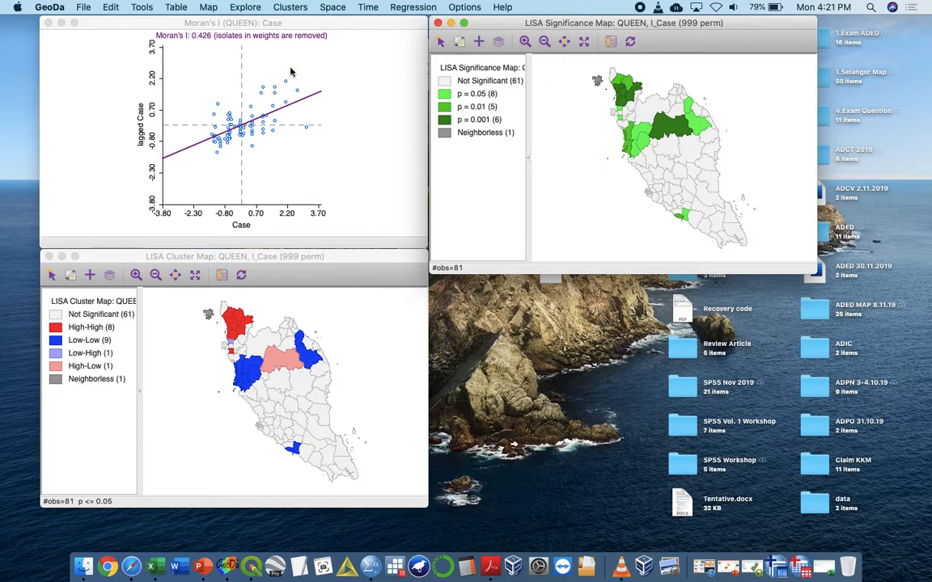
# Reopen the attribute table and select its last row, the district Setiu
pyautogui.moveTo(295, 24); pyautogui.dragTo(257, 84)
pyautogui.click(187, 50)
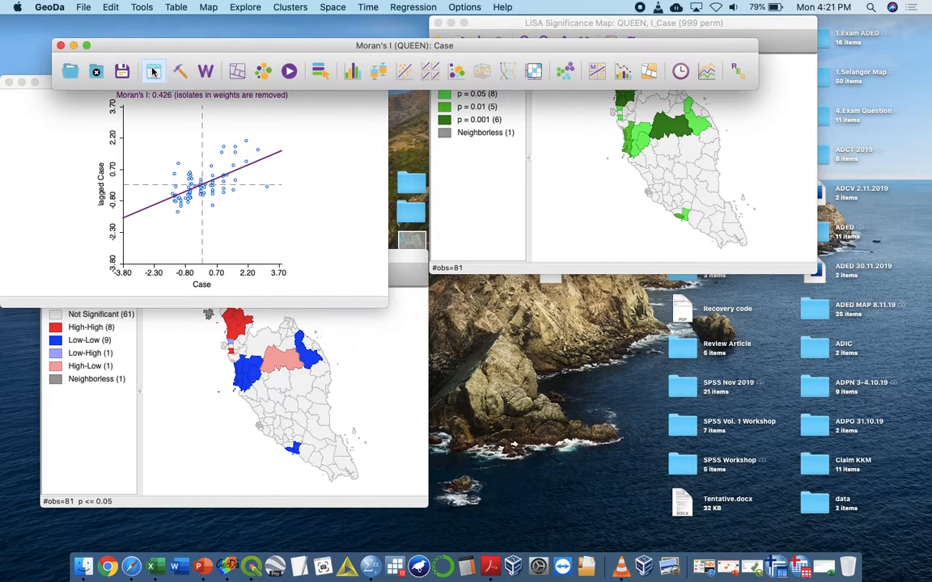
pyautogui.click(154, 72)
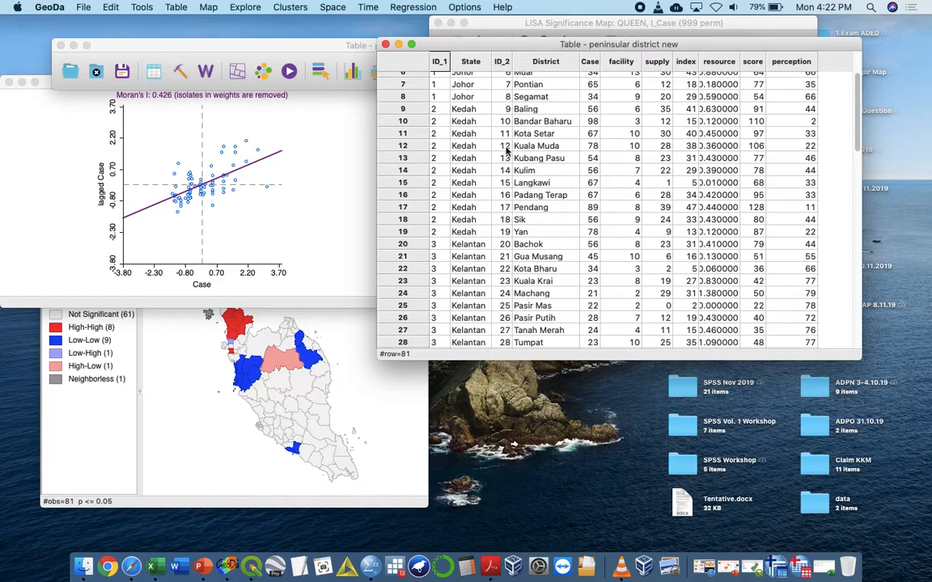
pyautogui.scroll(-2, 855, 174)
pyautogui.moveTo(855, 175); pyautogui.dragTo(854, 337)
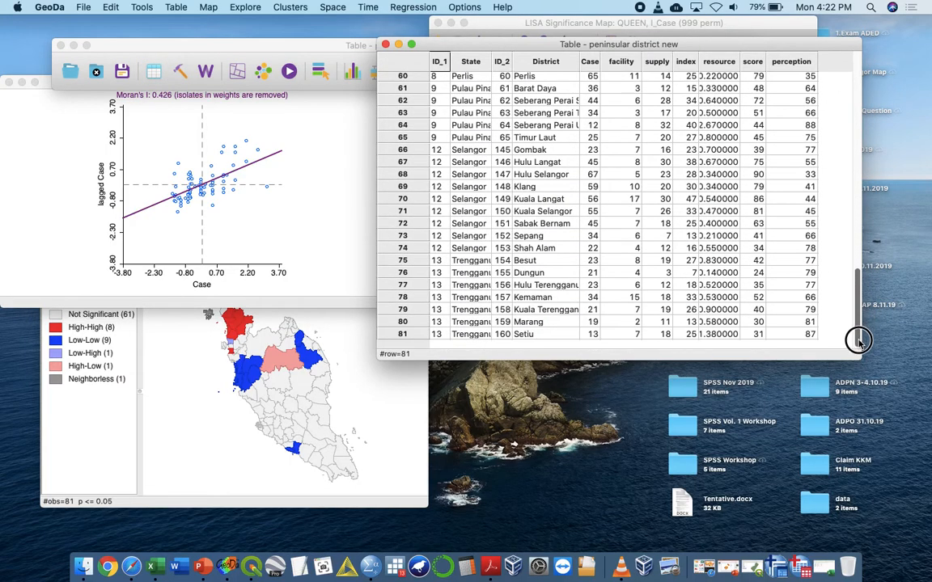
pyautogui.click(402, 333)
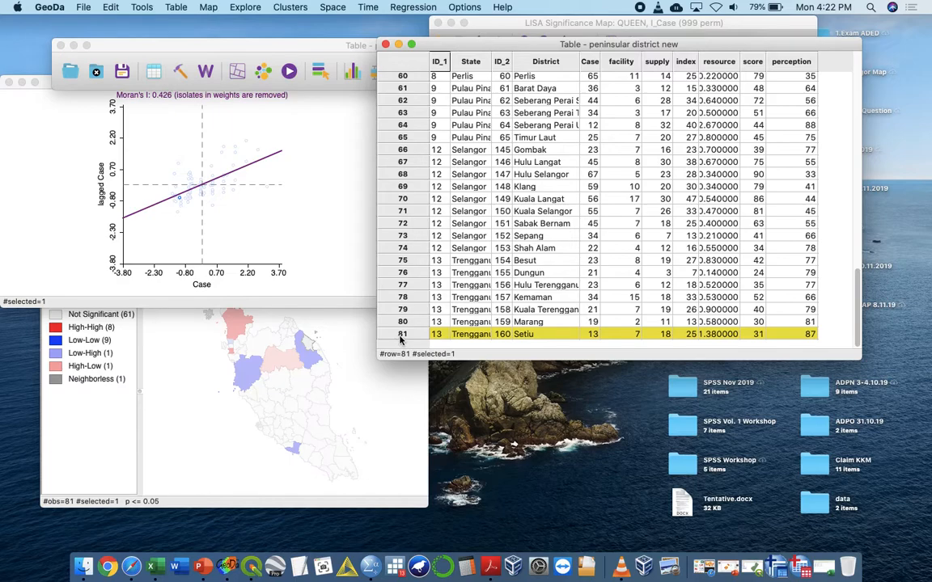
# Return to the upper rows of the attribute table and clear the district selection across the linked table, cluster map and Moran scatter plot
pyautogui.moveTo(857, 320); pyautogui.dragTo(868, 82)
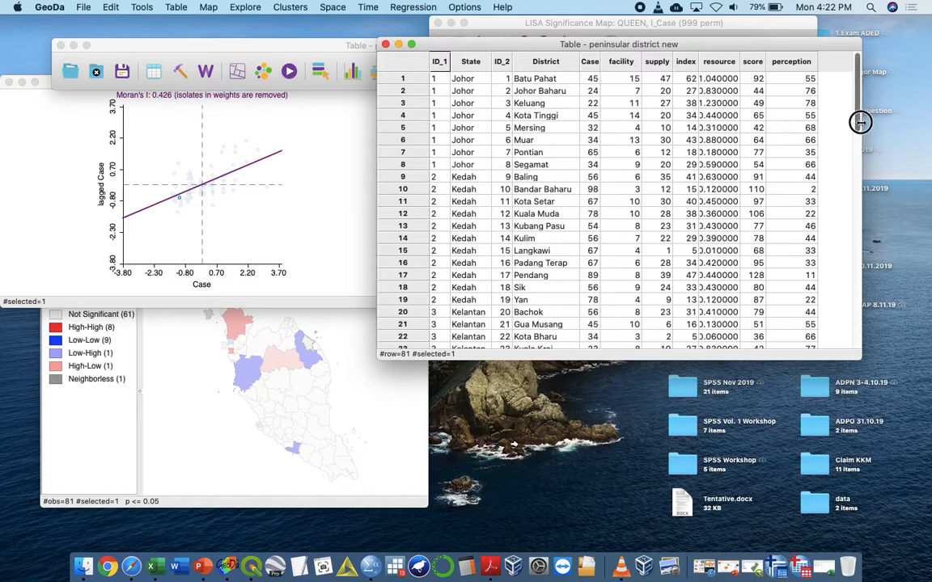
pyautogui.scroll(-3, 860, 121)
pyautogui.click(269, 415)
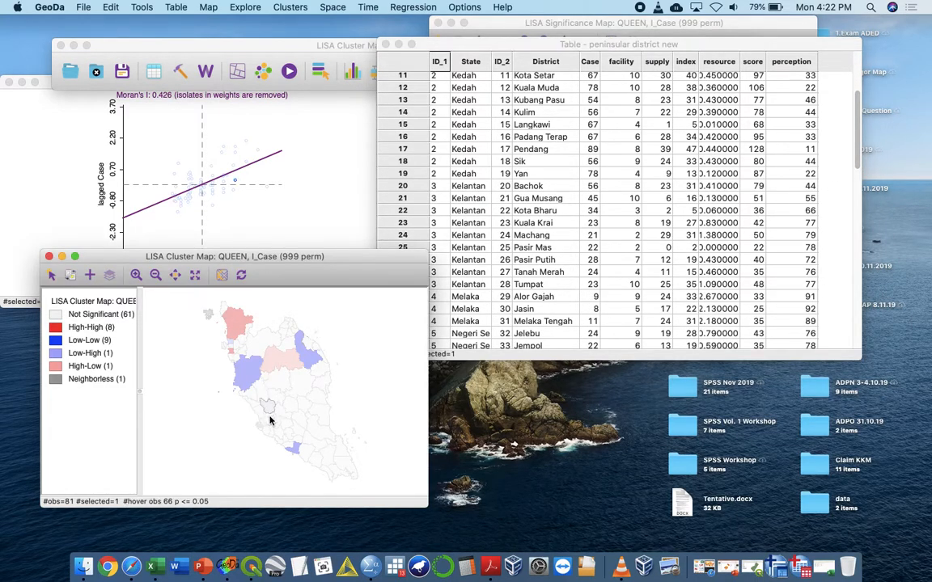
pyautogui.click(314, 189)
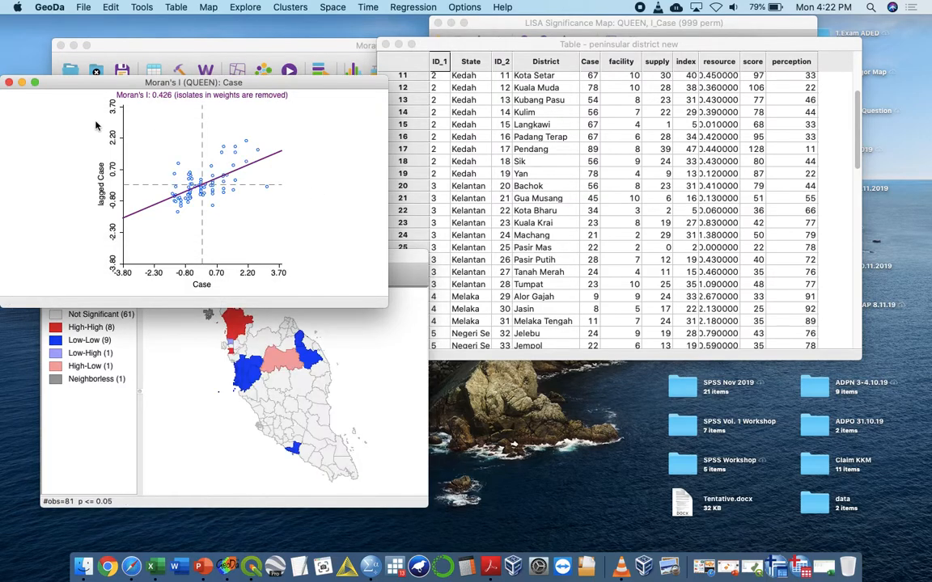
# Close the Moran scatter plot, LISA cluster map, attribute table and LISA significance map, and close the peninsular district project
pyautogui.moveTo(76, 91); pyautogui.dragTo(90, 68)
pyautogui.click(32, 65)
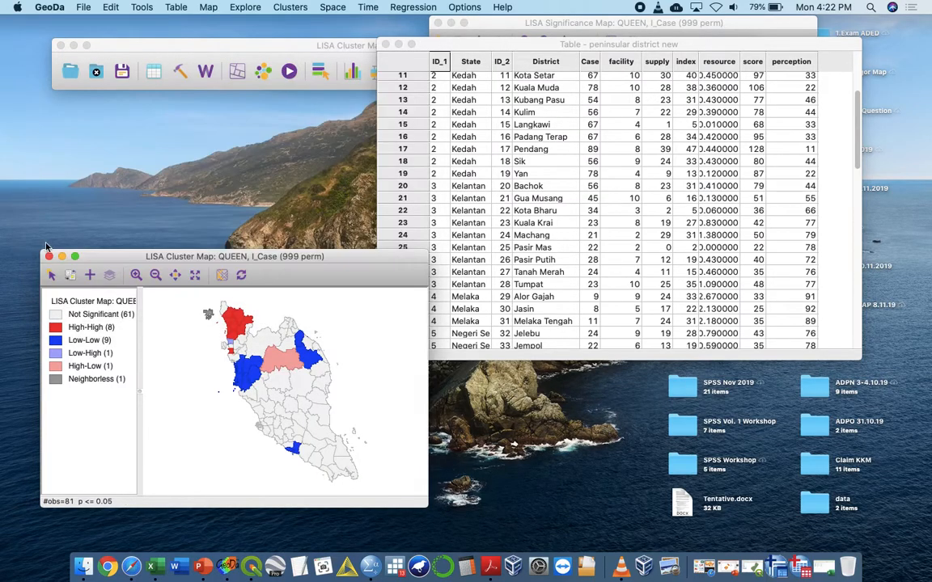
pyautogui.click(49, 257)
pyautogui.click(385, 44)
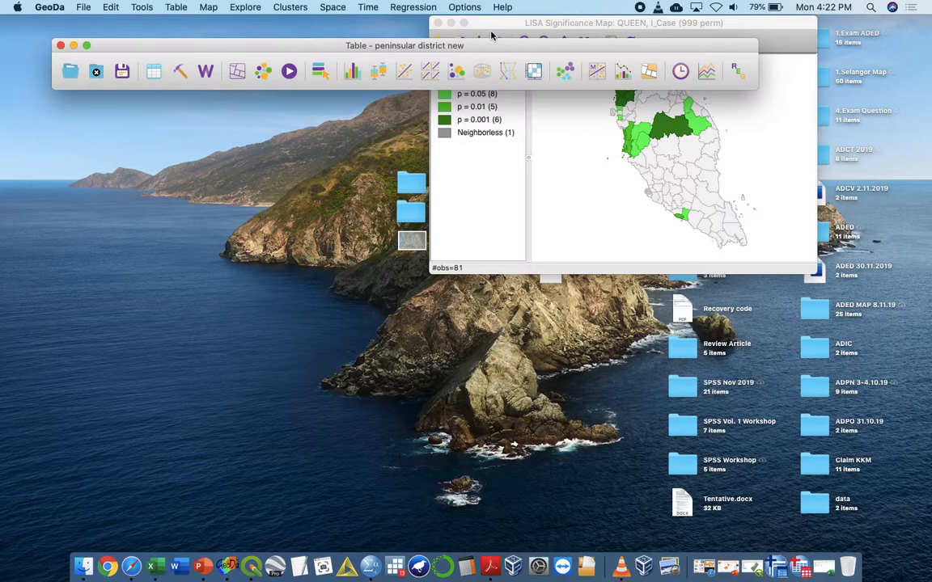
pyautogui.click(492, 25)
pyautogui.click(438, 23)
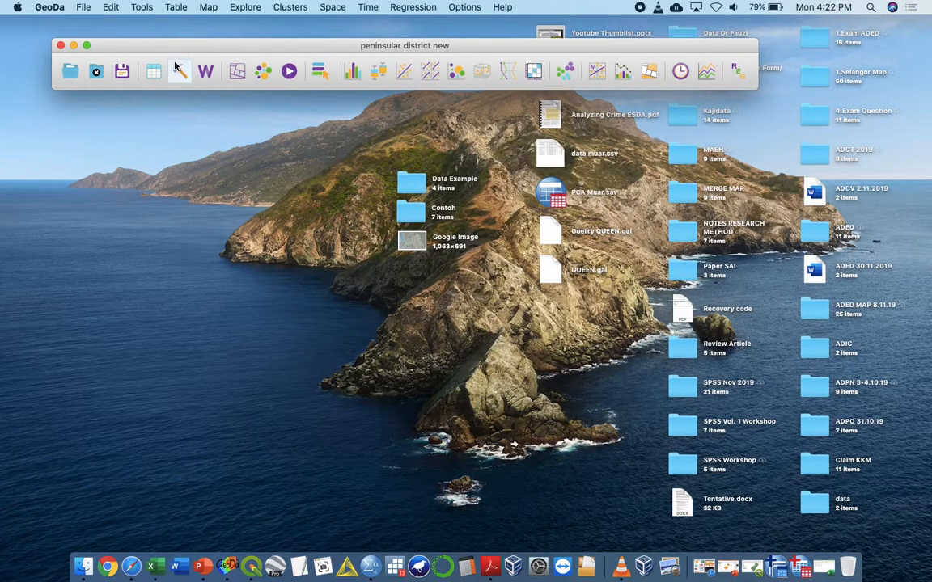
pyautogui.click(90, 67)
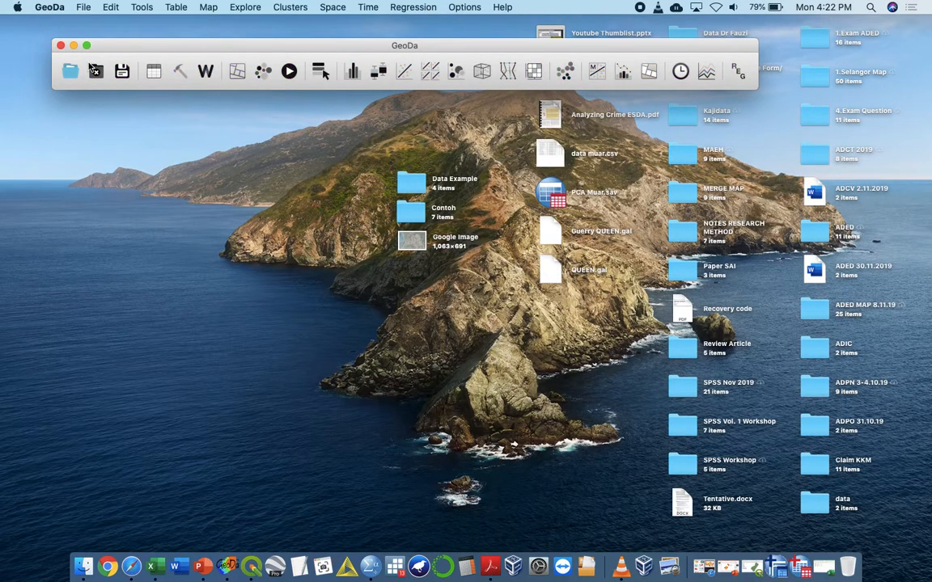